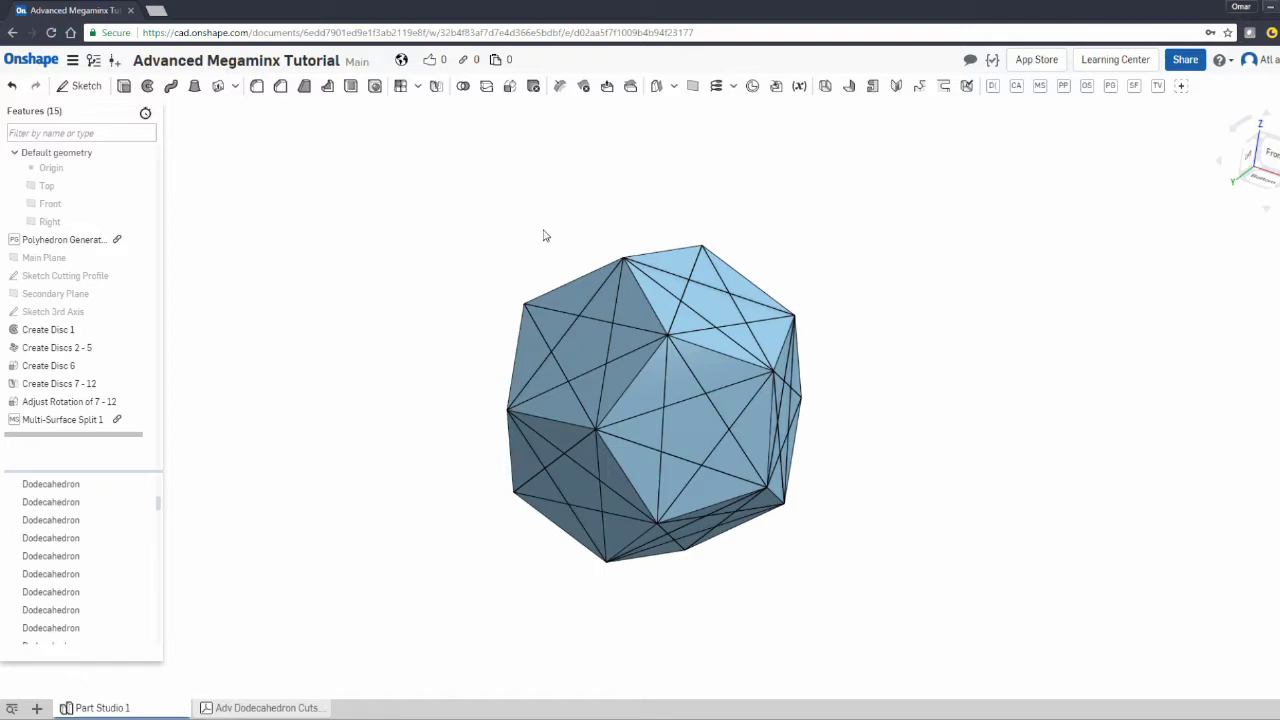
Open the Cutting Profile sketch for editing and check the angle between the slanted construction axis and the solid cutting line.
right_drag(491, 257, 459, 218)
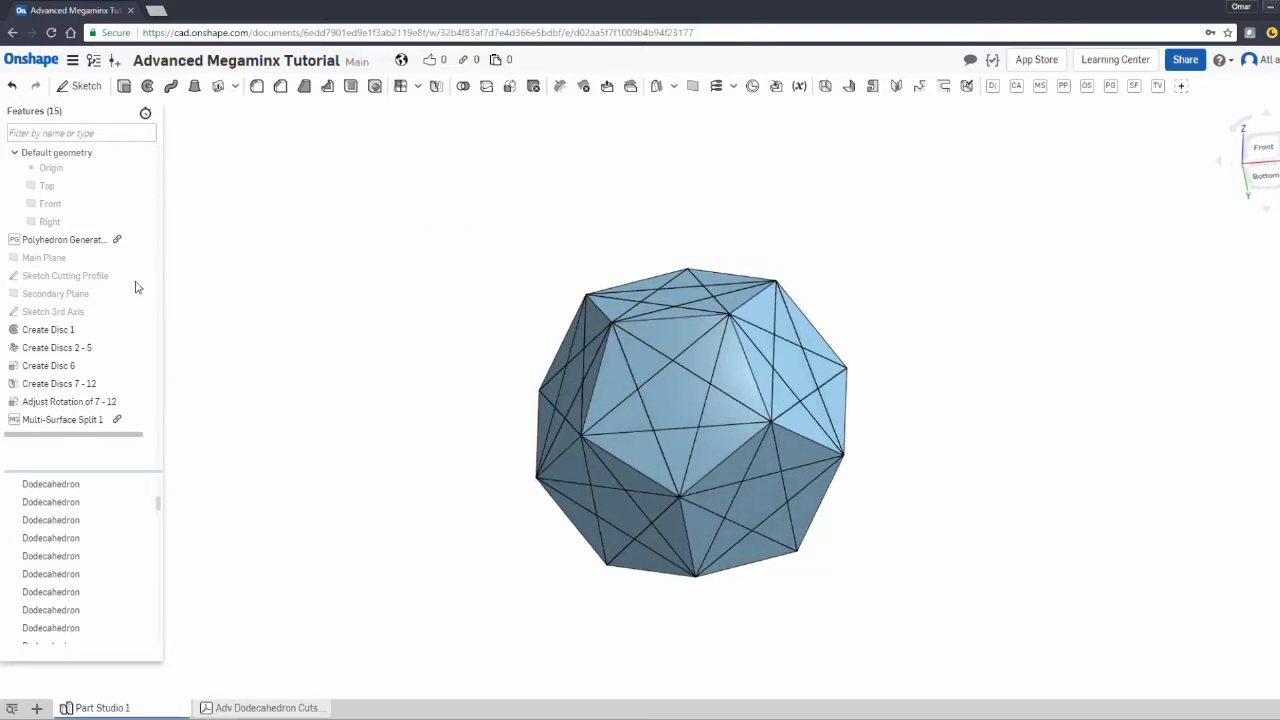
double_click(64, 279)
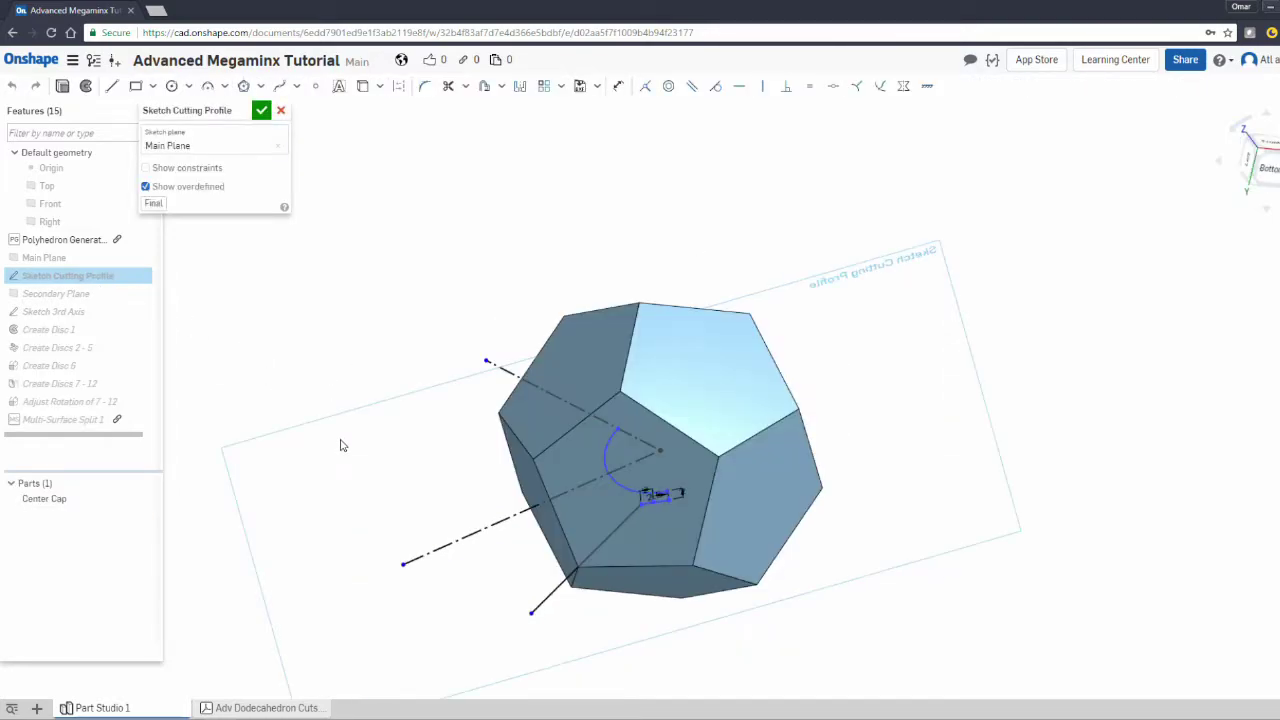
mouse_move(432, 528)
right_down()
mouse_move(466, 463)
mouse_move(451, 449)
mouse_move(413, 521)
mouse_move(457, 537)
mouse_move(480, 526)
mouse_move(464, 542)
right_up()
click(1224, 188)
mouse_move(414, 471)
right_down()
mouse_move(408, 428)
mouse_move(380, 451)
mouse_move(400, 457)
right_up()
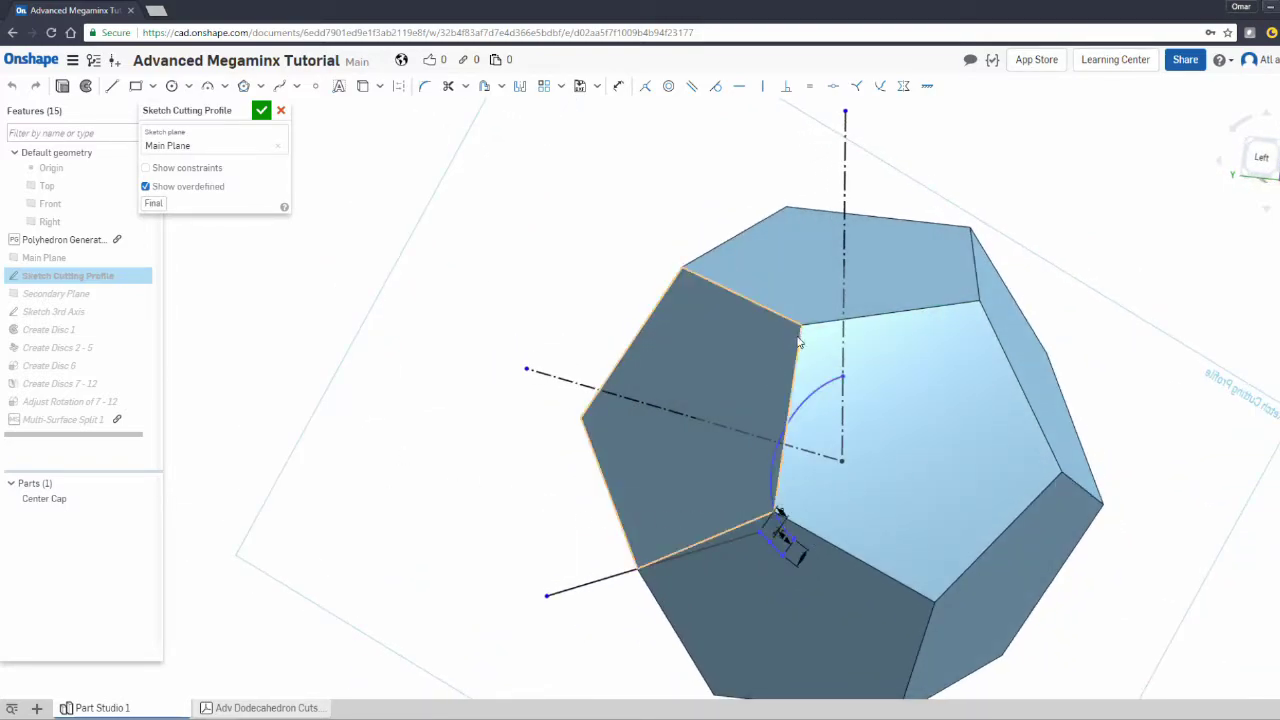
mouse_move(393, 445)
right_down()
mouse_move(349, 437)
mouse_move(386, 458)
right_up()
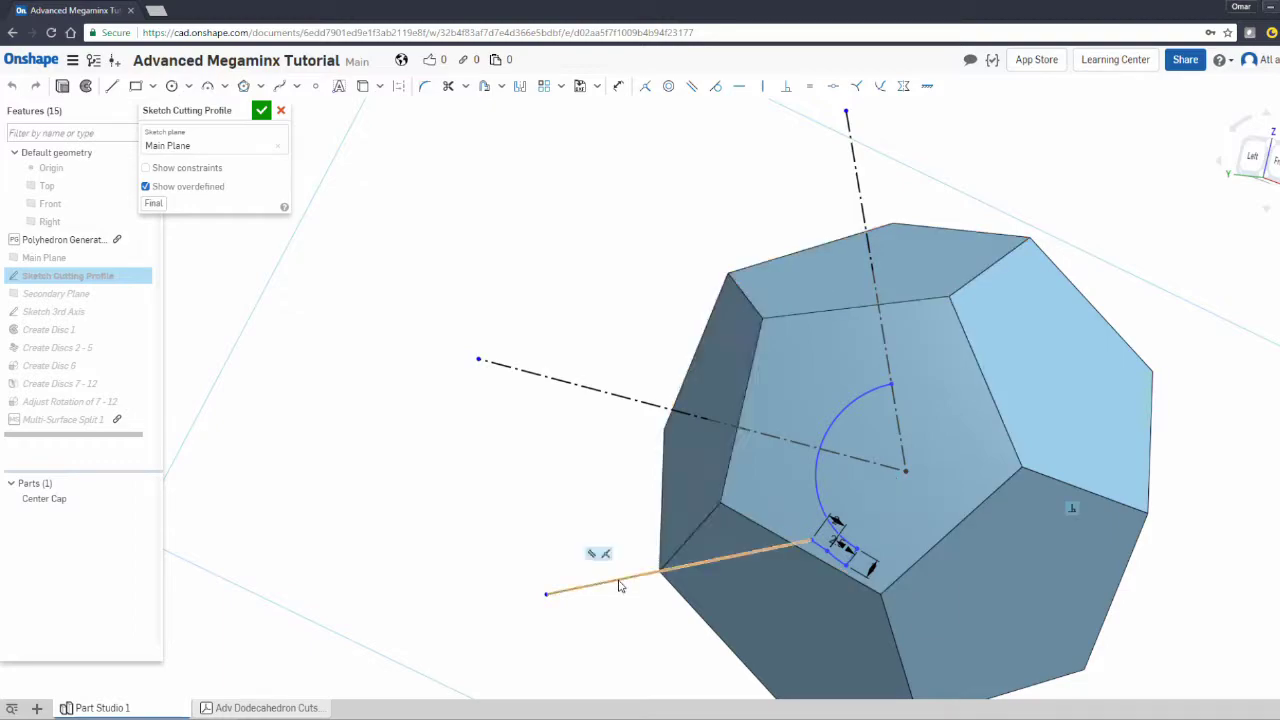
click(700, 417)
click(623, 587)
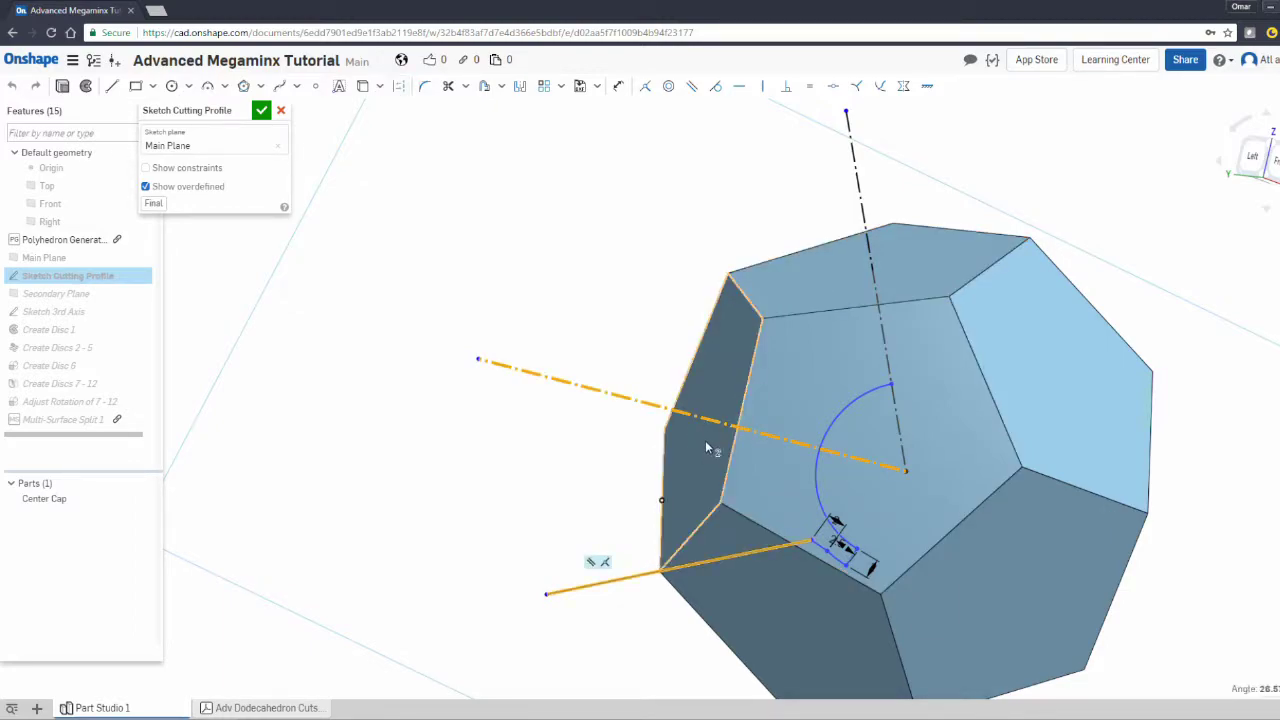
click(619, 496)
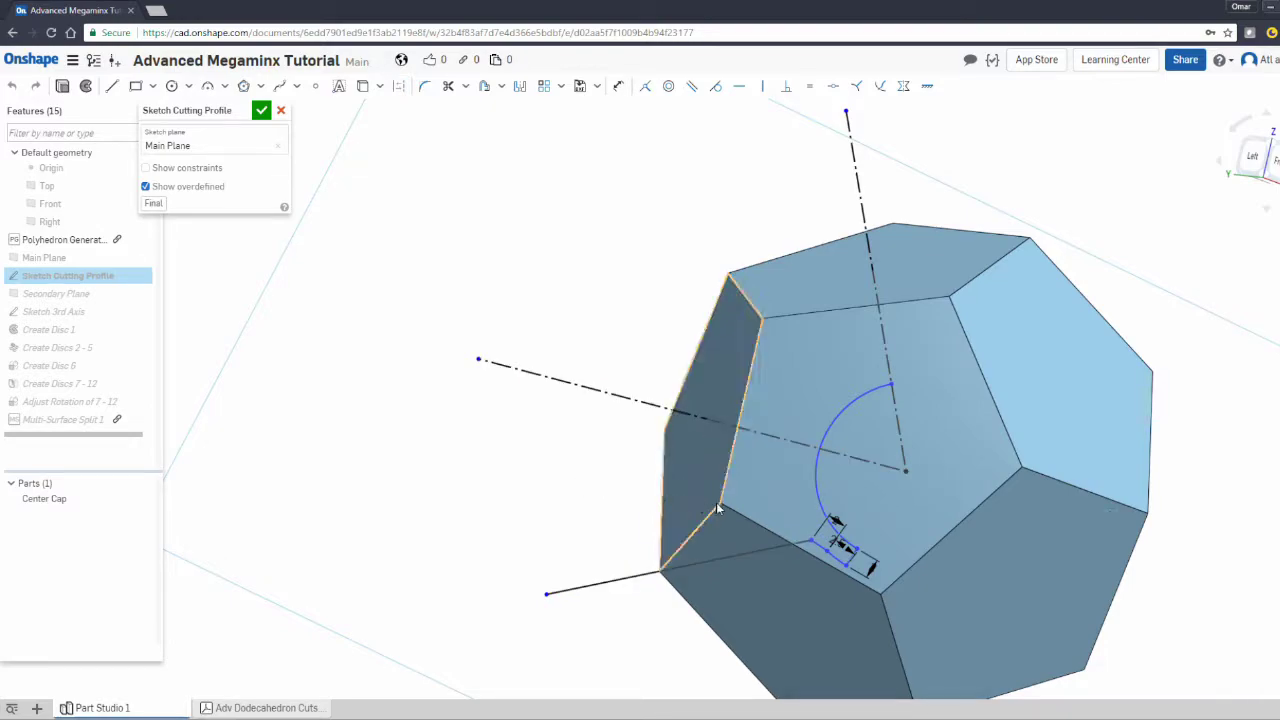
Make the solid cutting line coincident with the midpoint of the nearby dodecahedron edge.
click(659, 572)
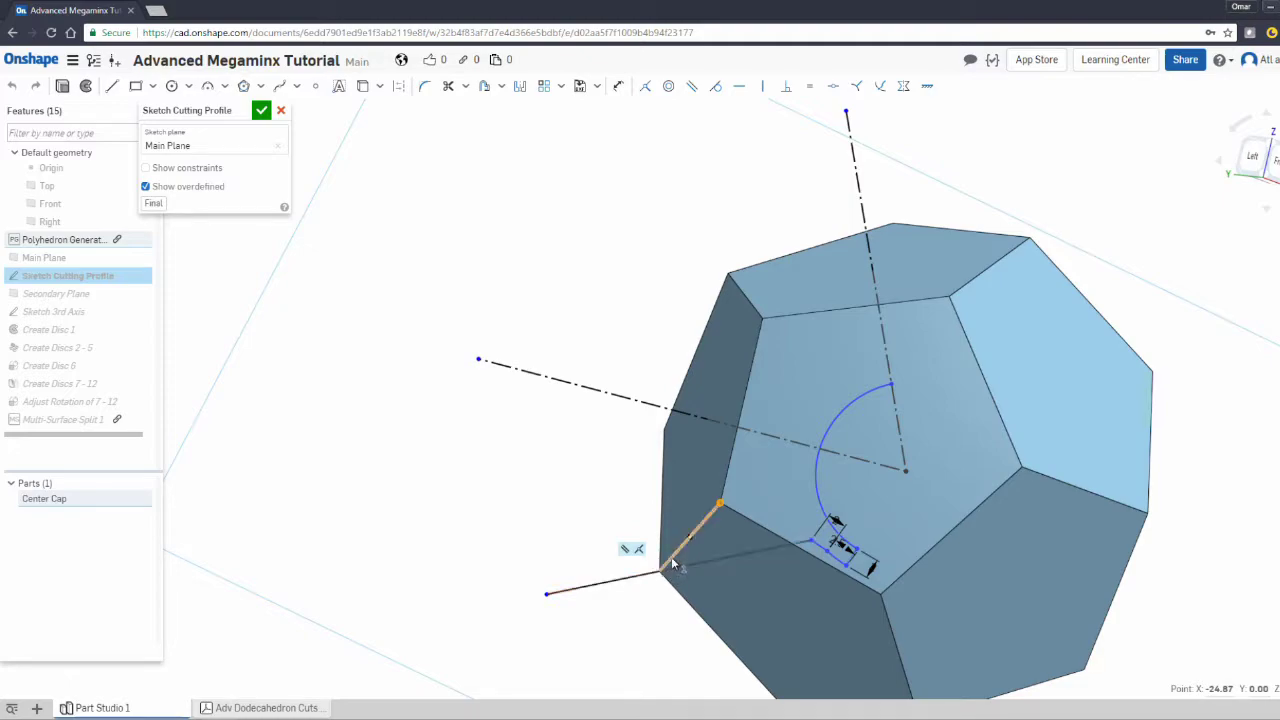
click(689, 538)
key(Right)
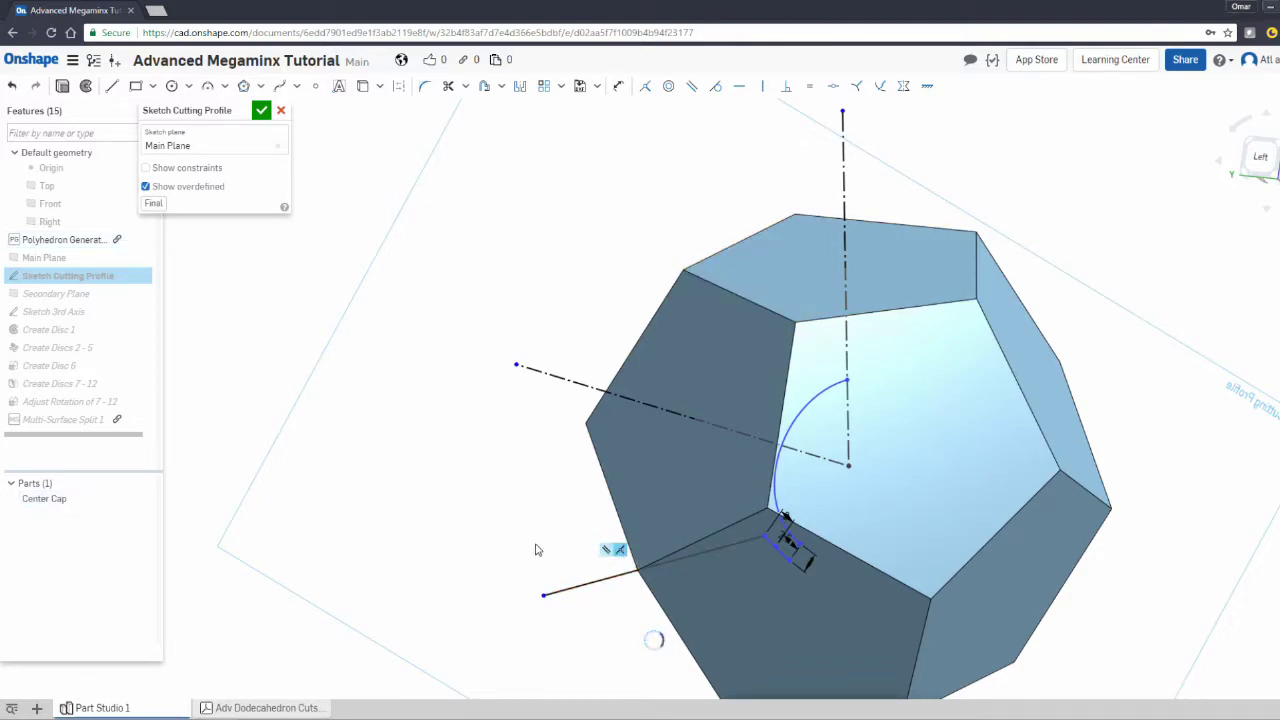
click(632, 572)
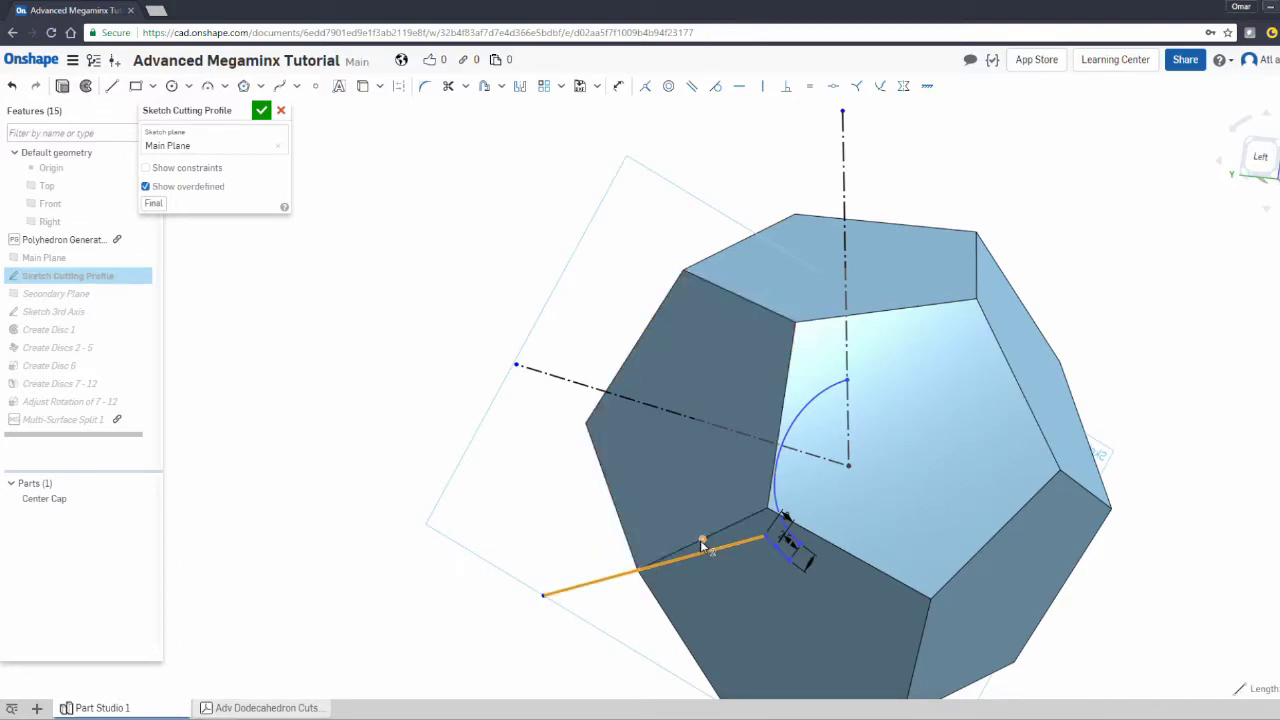
click(645, 86)
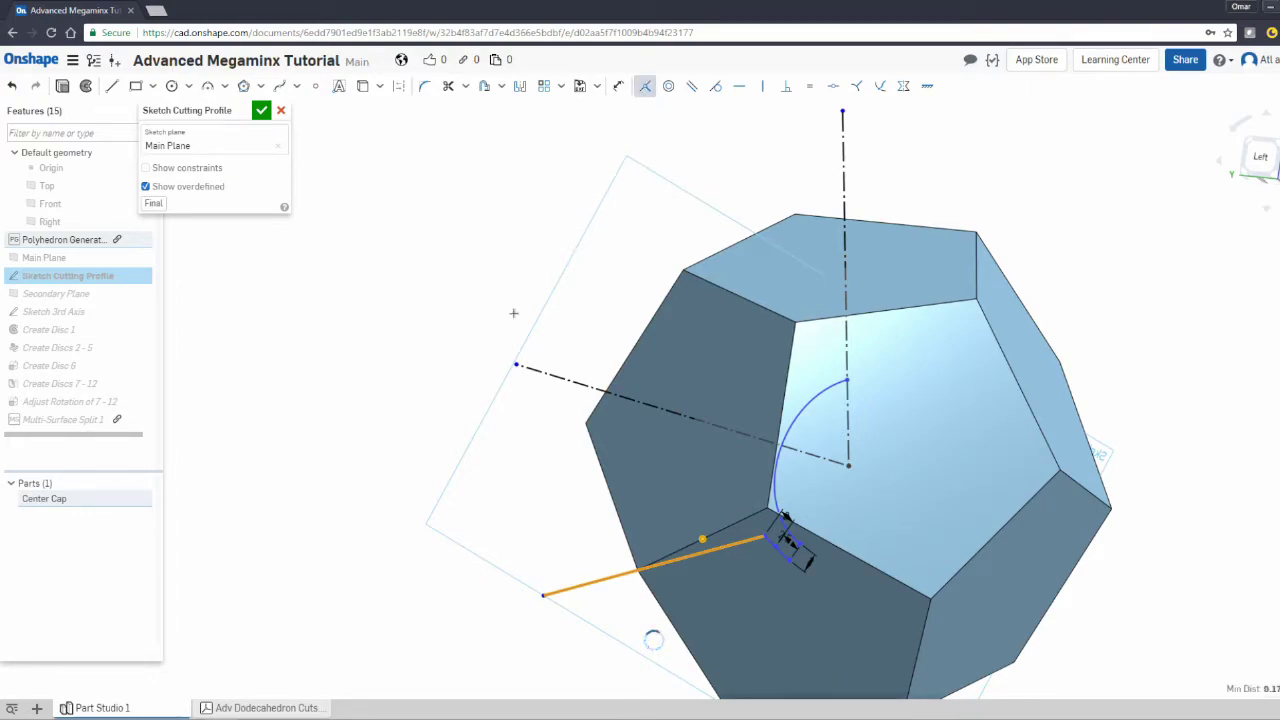
Check the cutting line against the dodecahedron's top face and accept the Cutting Profile sketch.
mouse_move(472, 392)
right_down()
mouse_move(434, 369)
mouse_move(443, 360)
right_up()
click(806, 289)
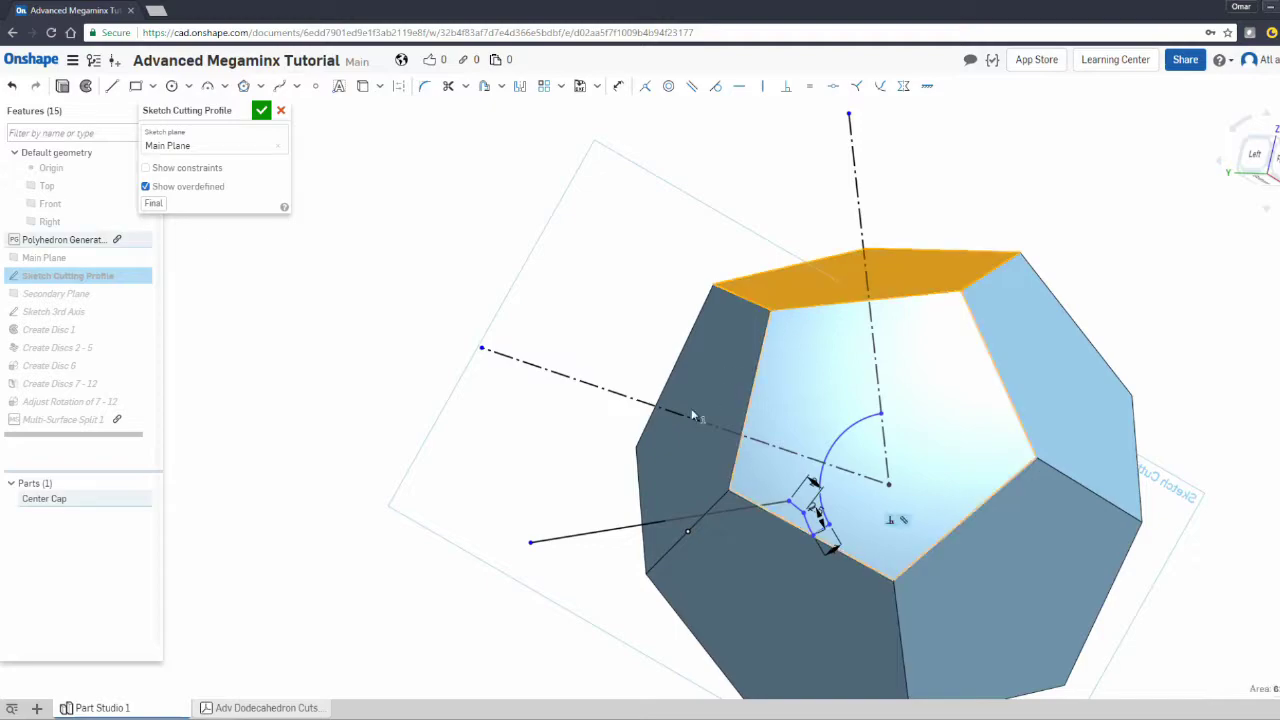
click(597, 532)
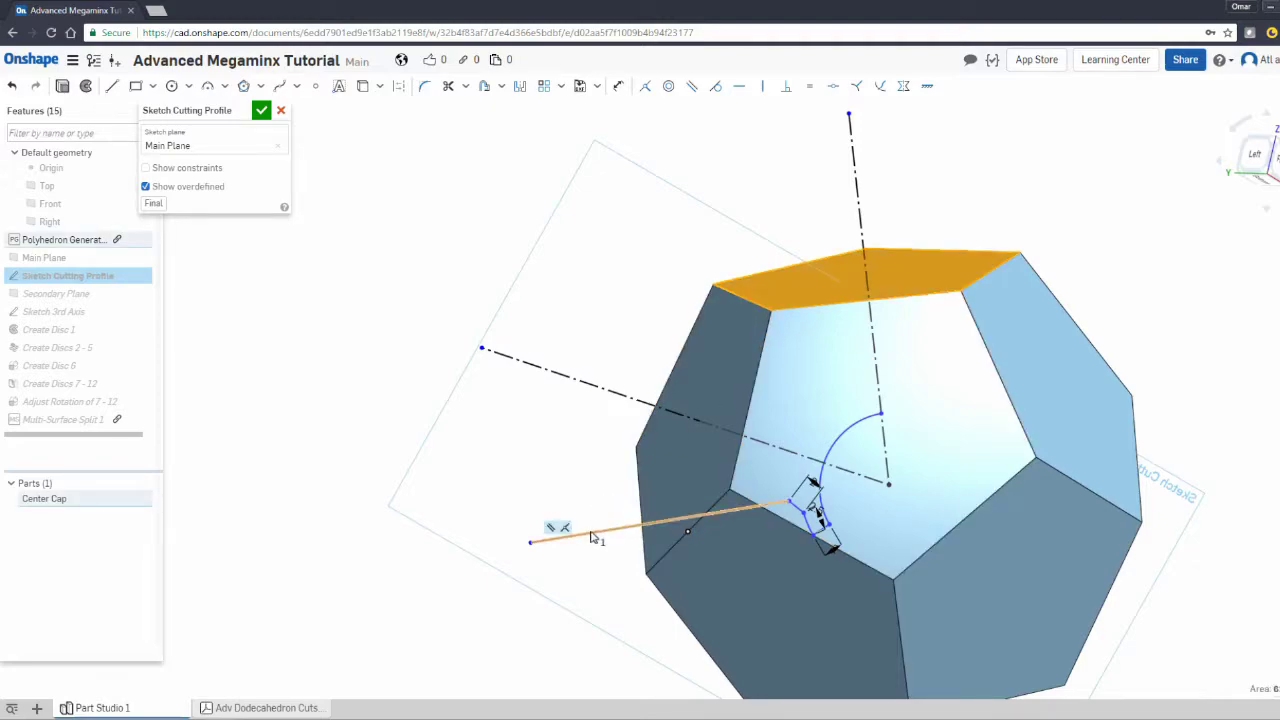
click(372, 342)
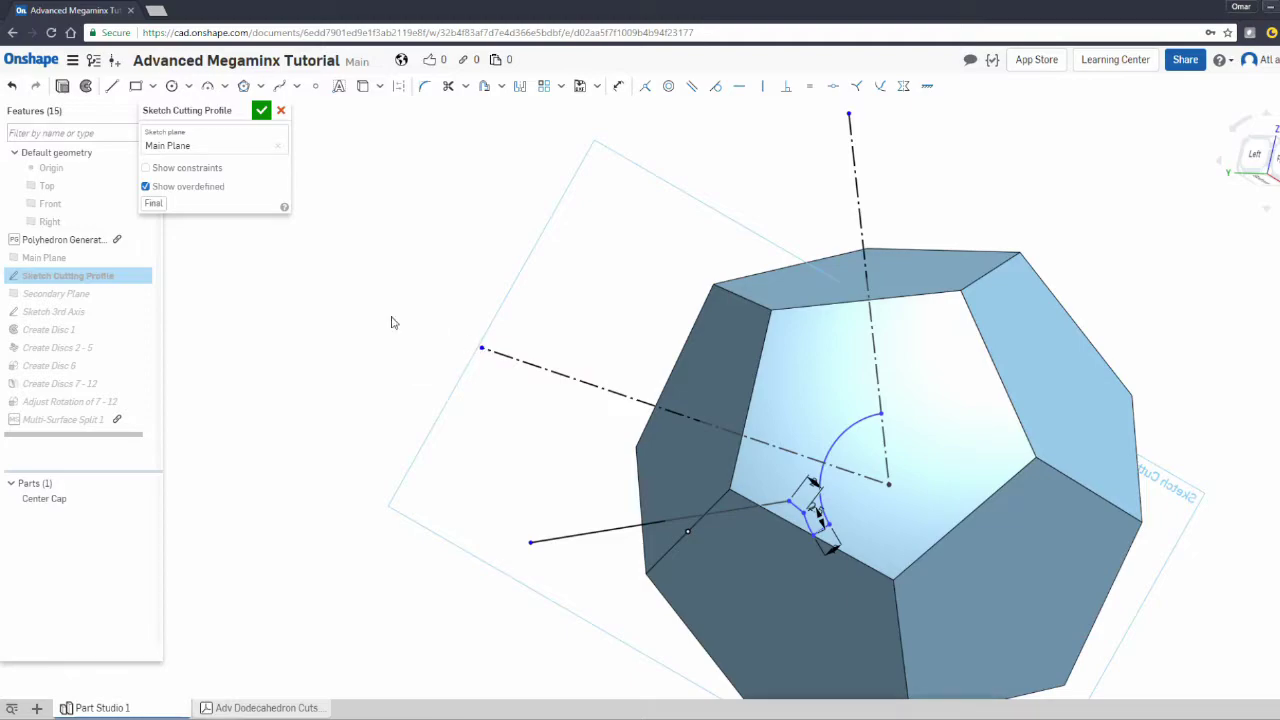
click(261, 110)
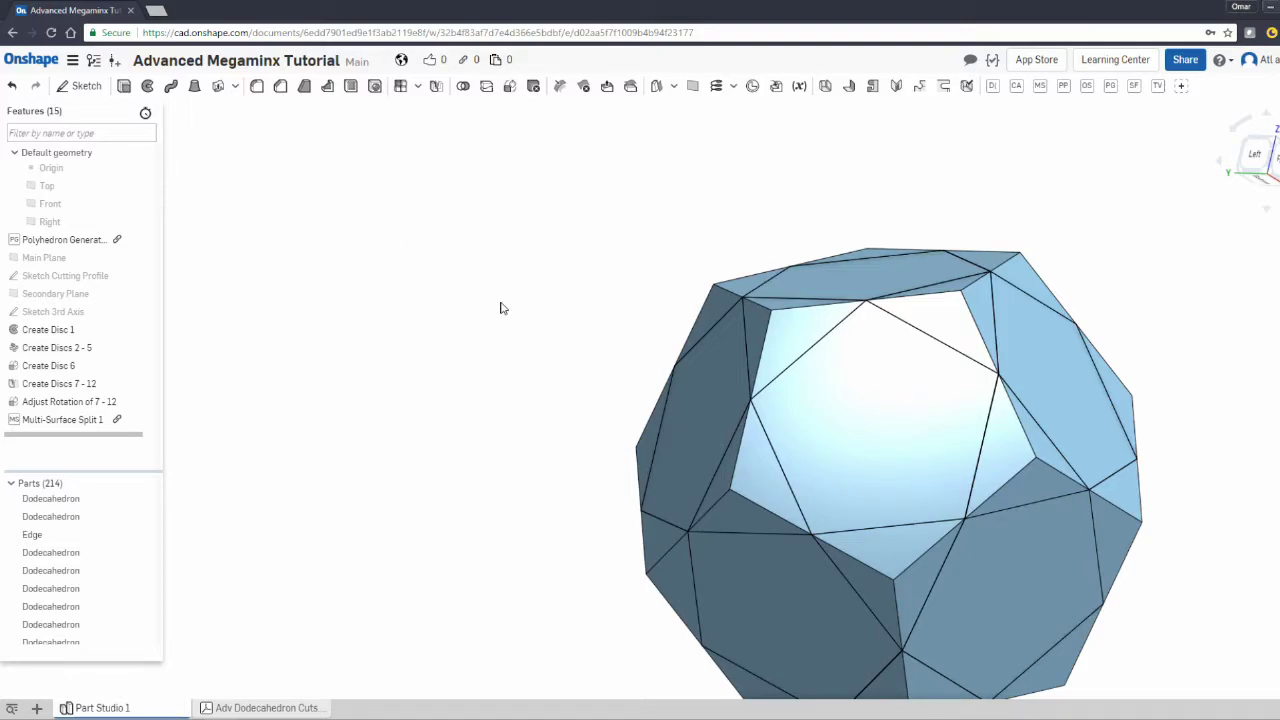
Examine the regenerated dodecahedron's cuts from several sides, including the central pentagon piece on the front face.
key(Left)
key(Left)
key(Left)
key(Left)
key(Left)
key(Left)
key(Left)
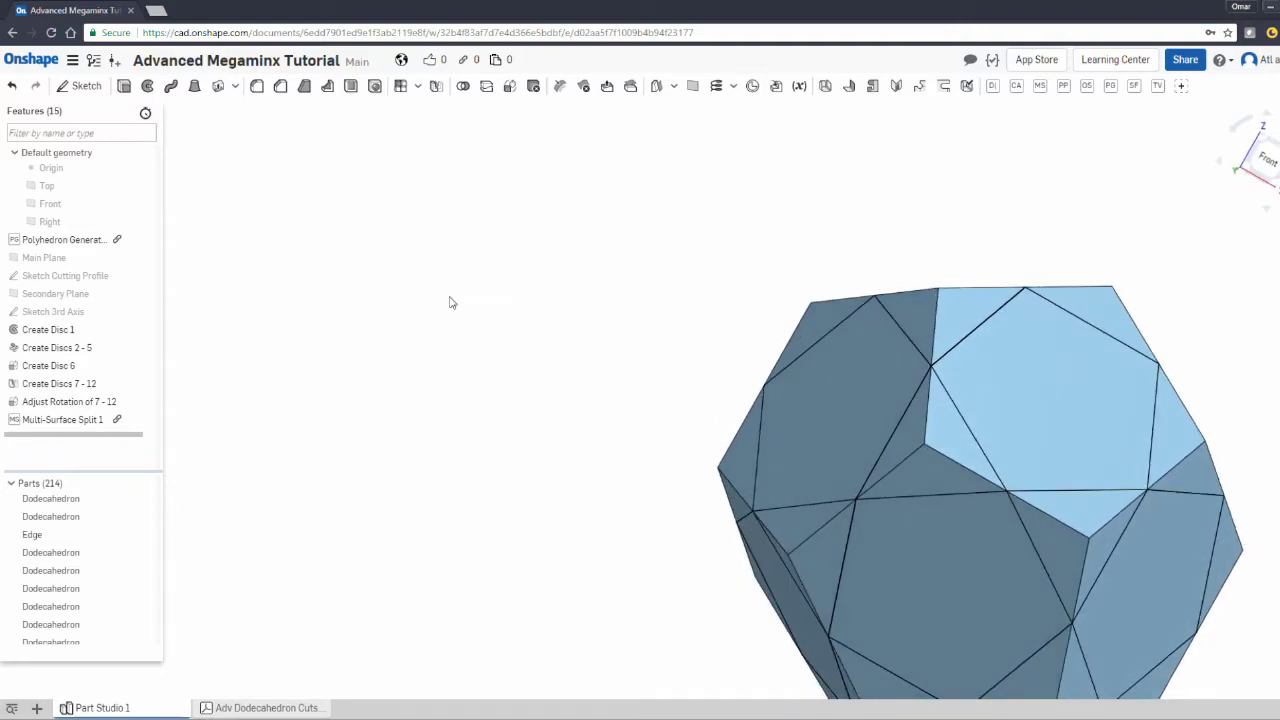
key(f)
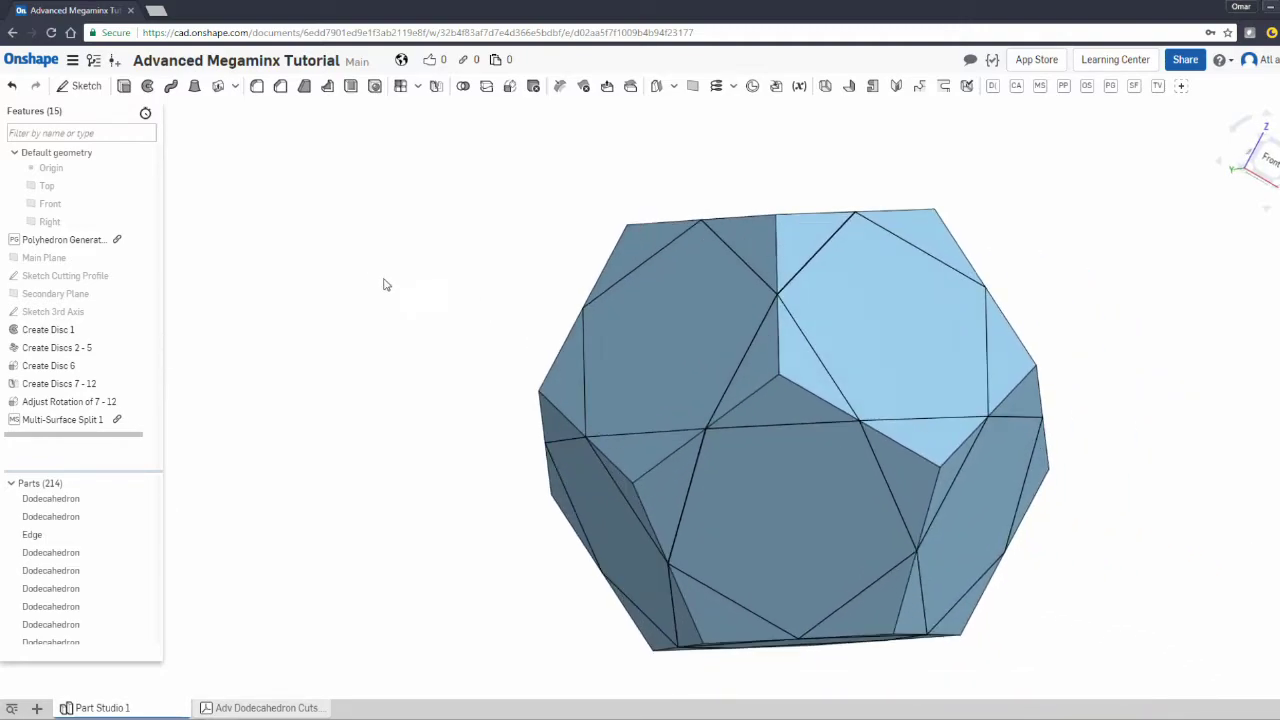
key(Up)
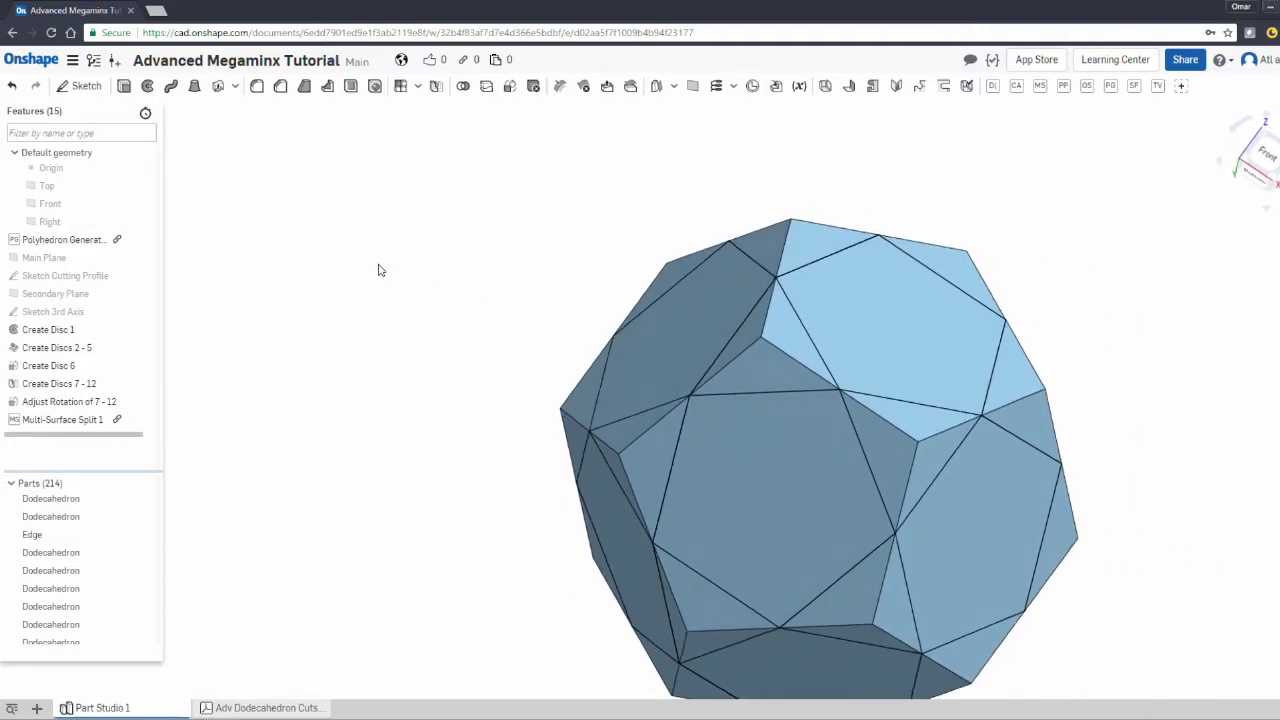
click(783, 485)
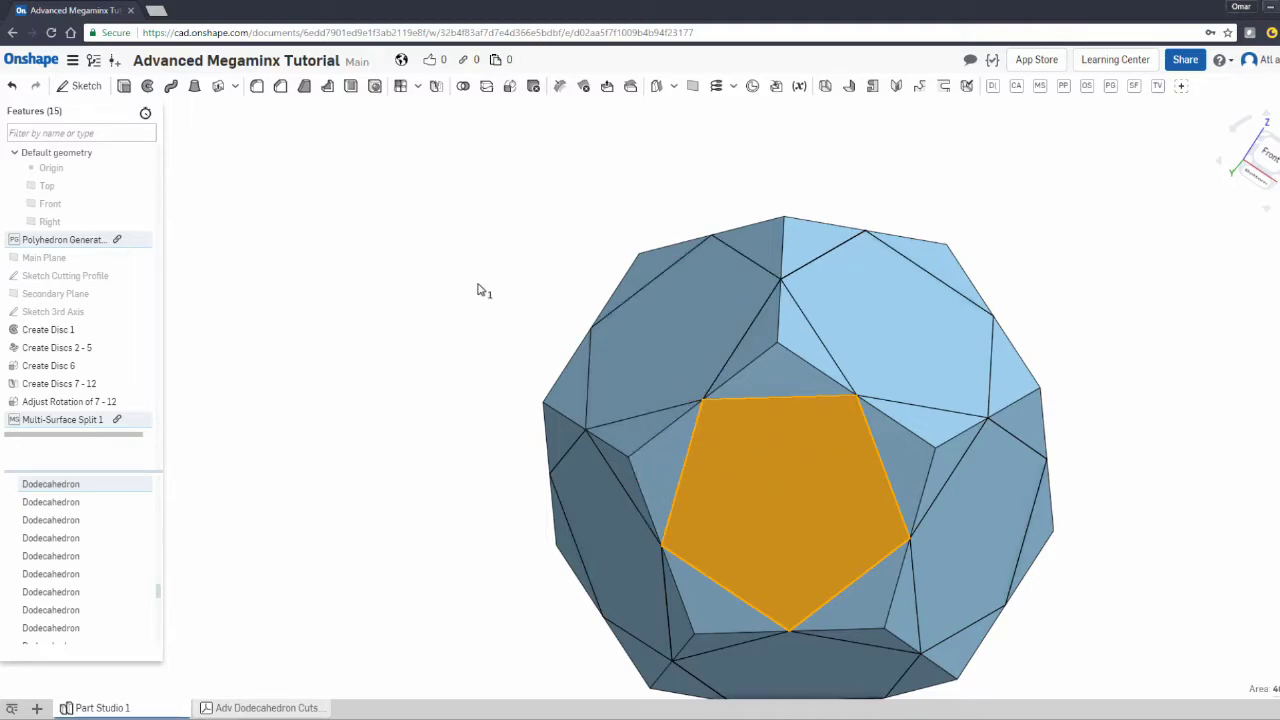
click(444, 385)
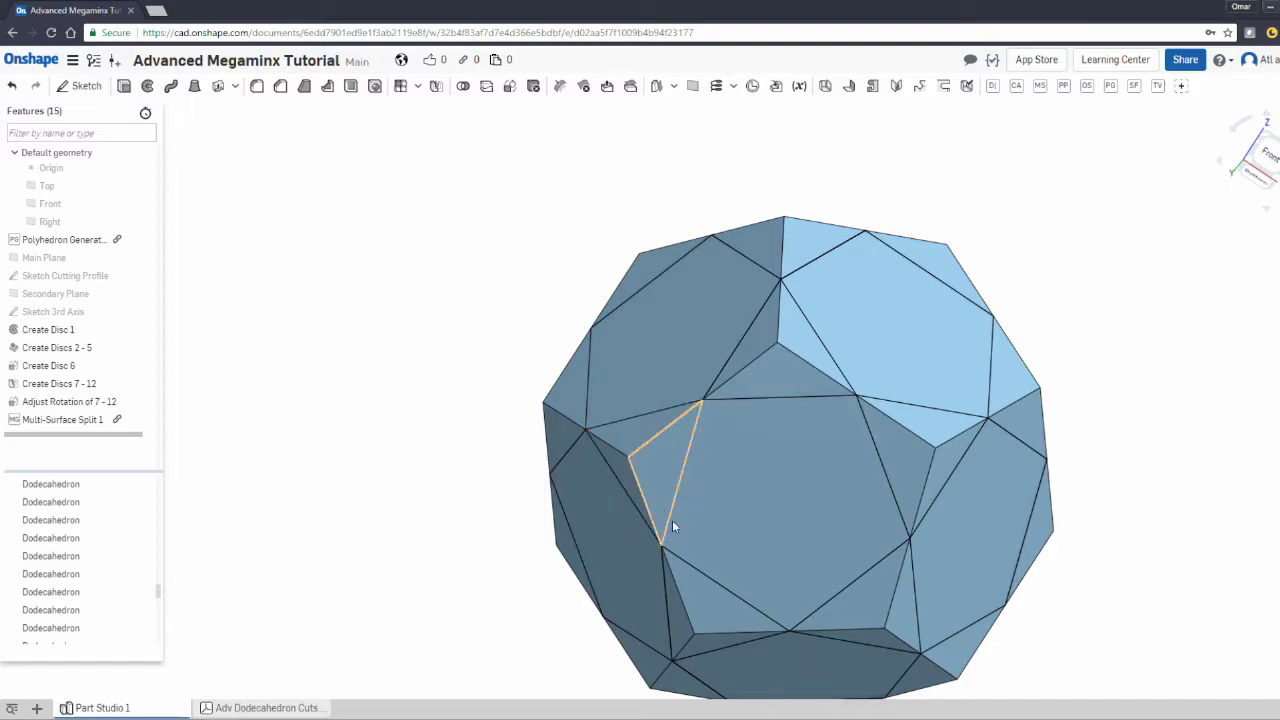
Reopen the Cutting Profile sketch and delete the cutting line's coincident constraint.
double_click(92, 275)
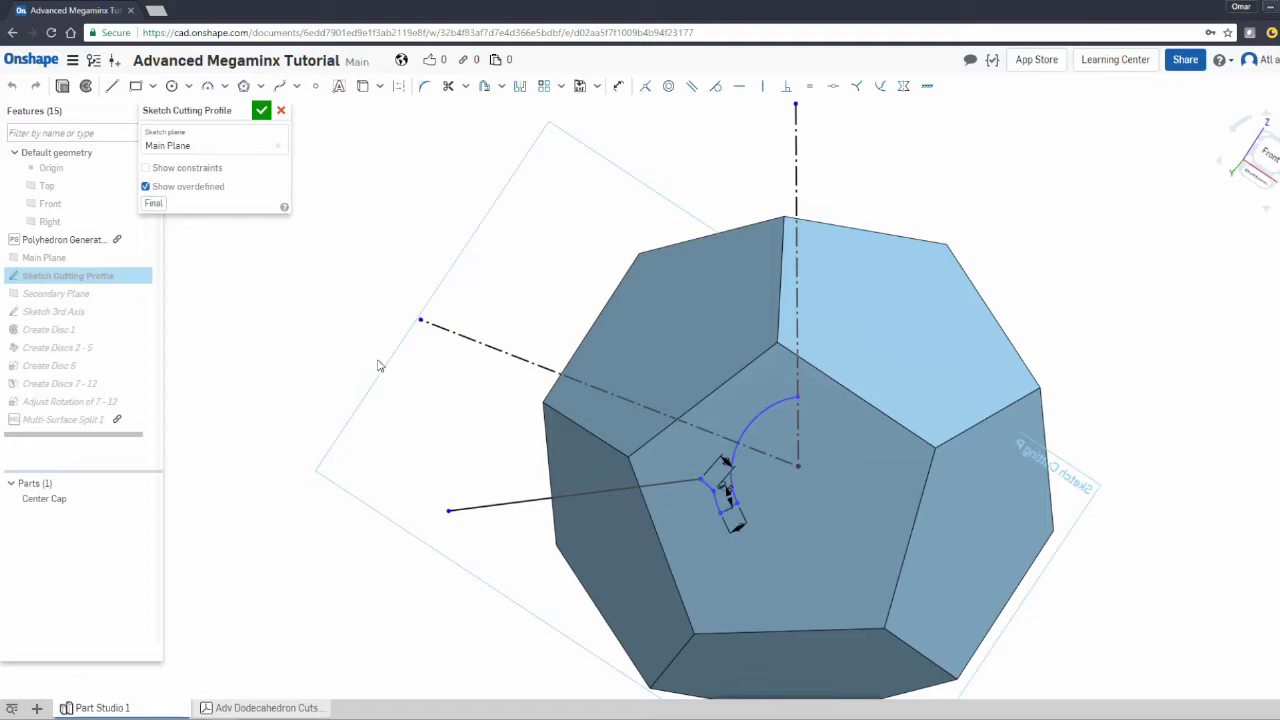
mouse_move(363, 357)
right_down()
mouse_move(357, 389)
mouse_move(440, 418)
right_up()
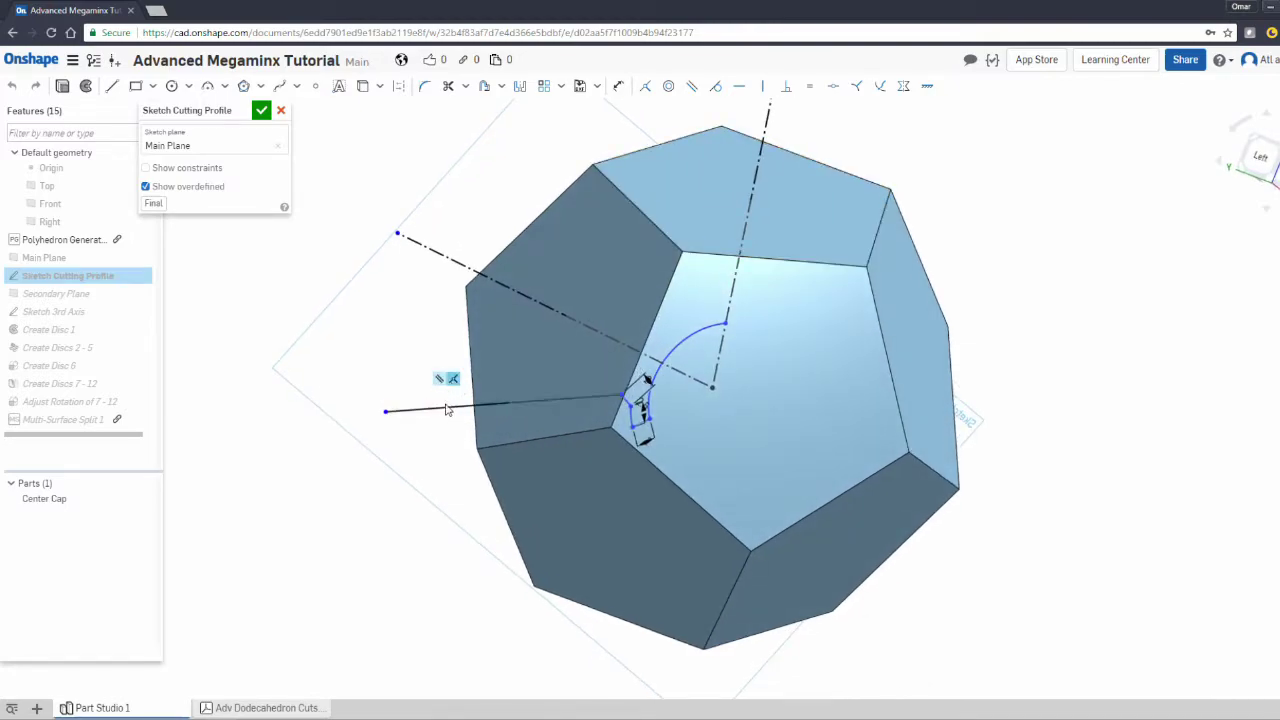
key(Delete)
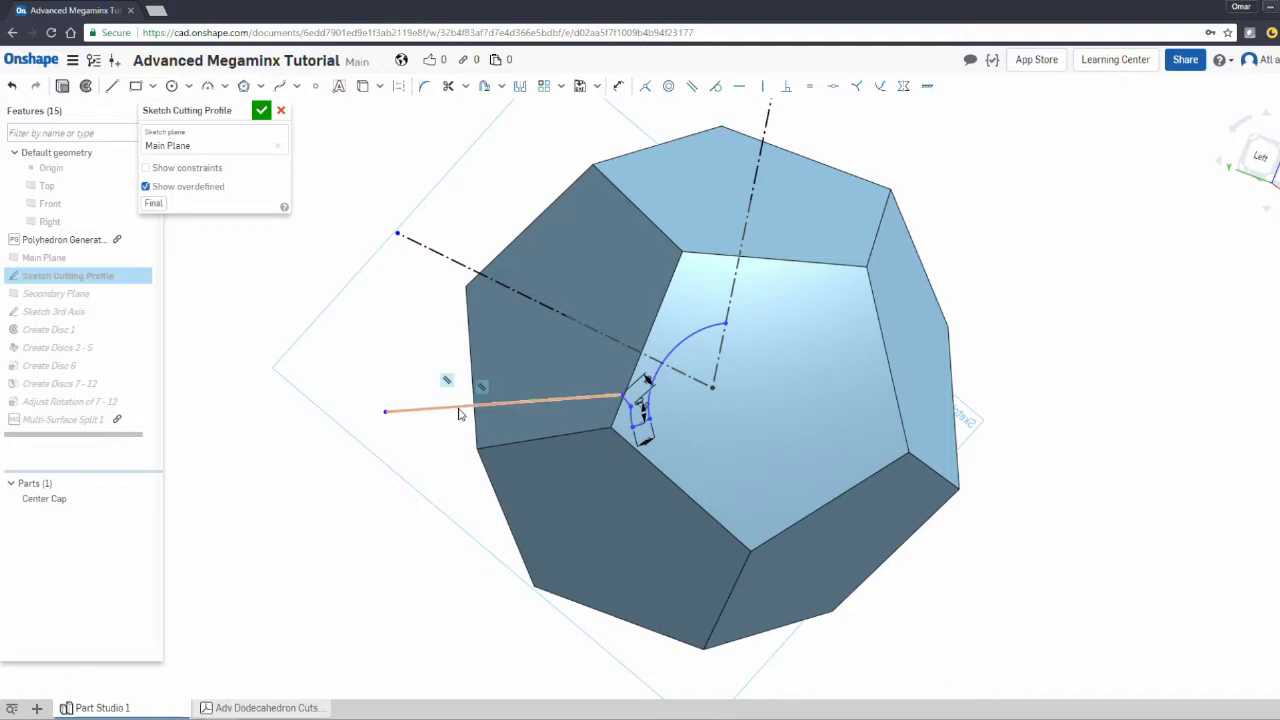
Move the freed cutting line to about 22.72 mm from the dodecahedron's top face and measure that distance.
drag(459, 414, 460, 423)
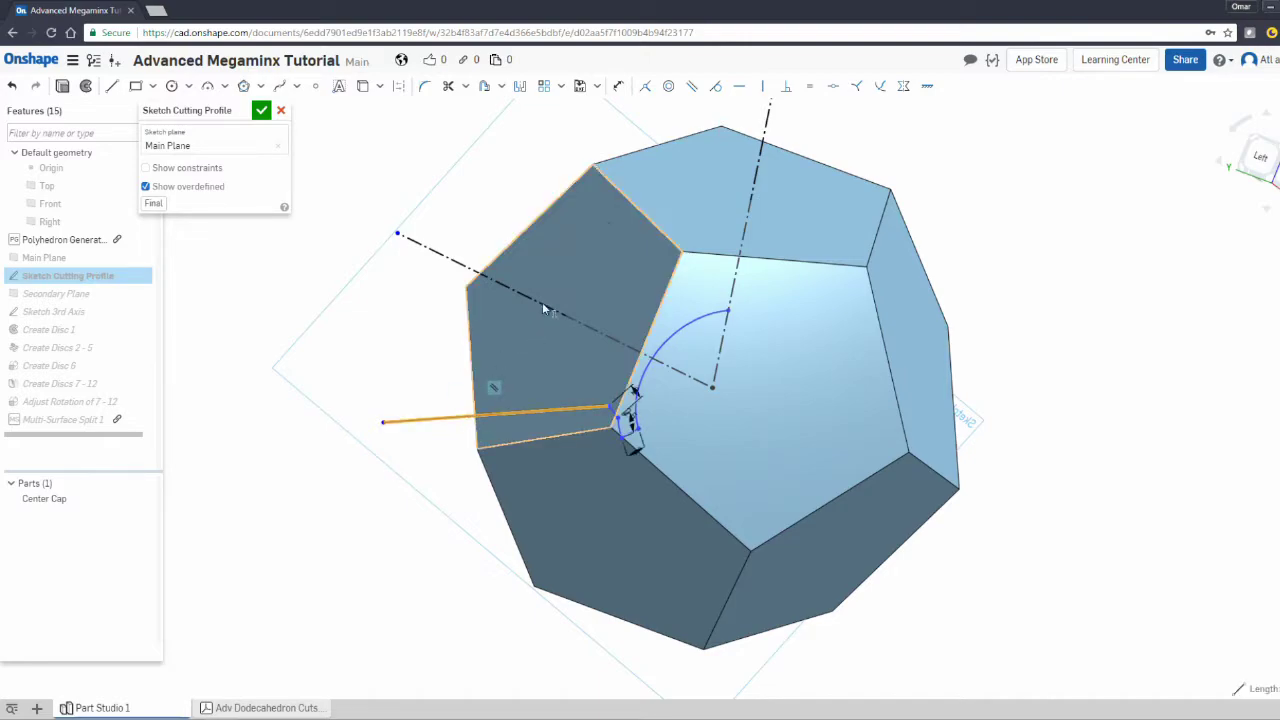
click(290, 282)
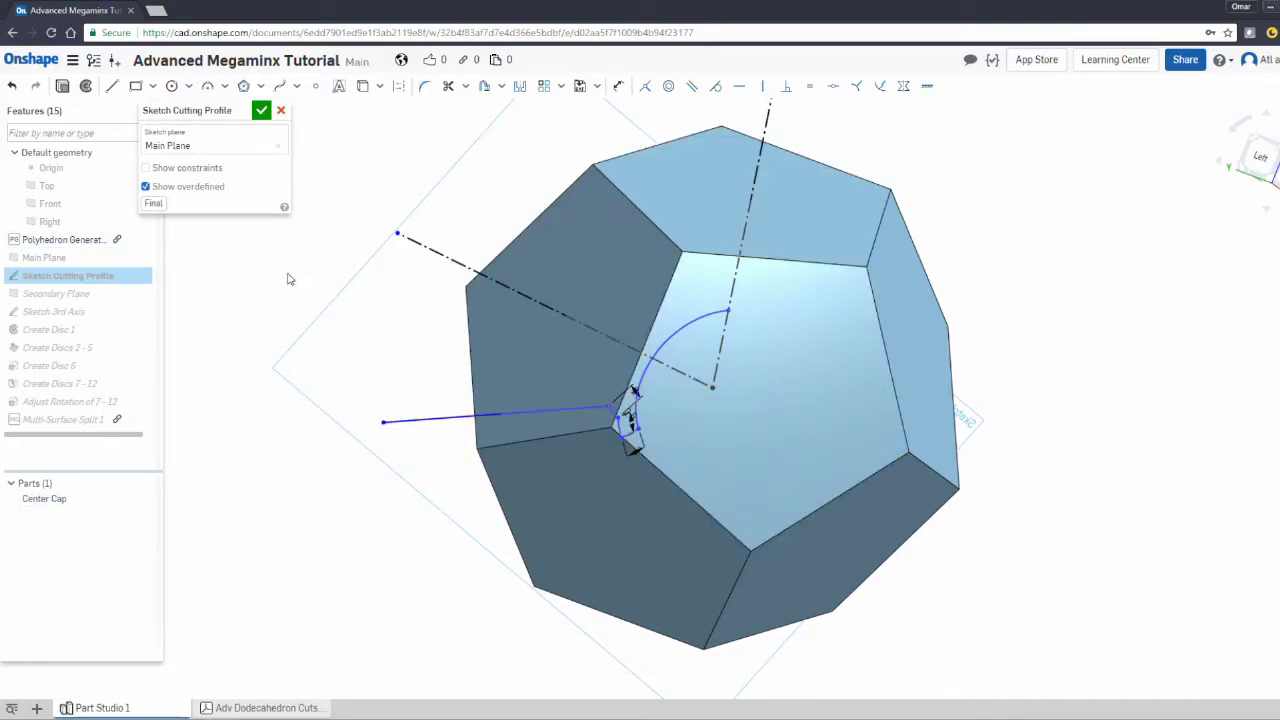
drag(445, 421, 445, 424)
click(445, 424)
click(686, 188)
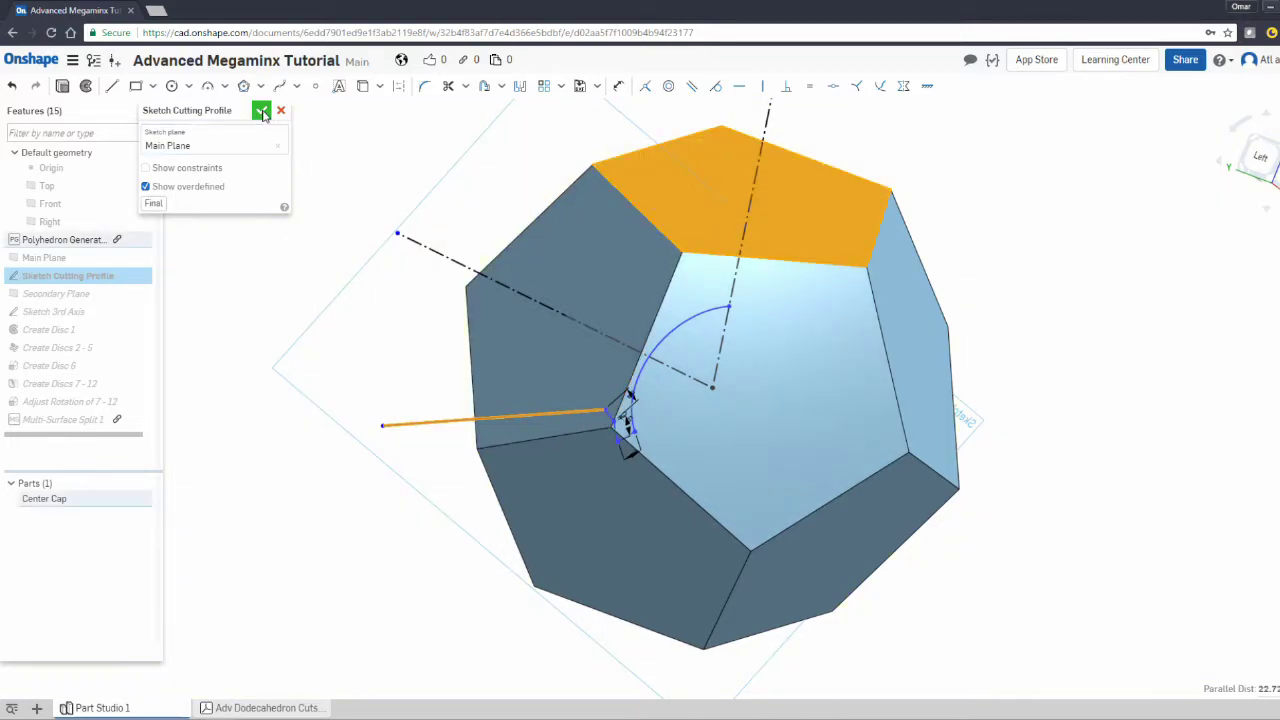
click(285, 272)
click(618, 86)
click(428, 422)
click(724, 191)
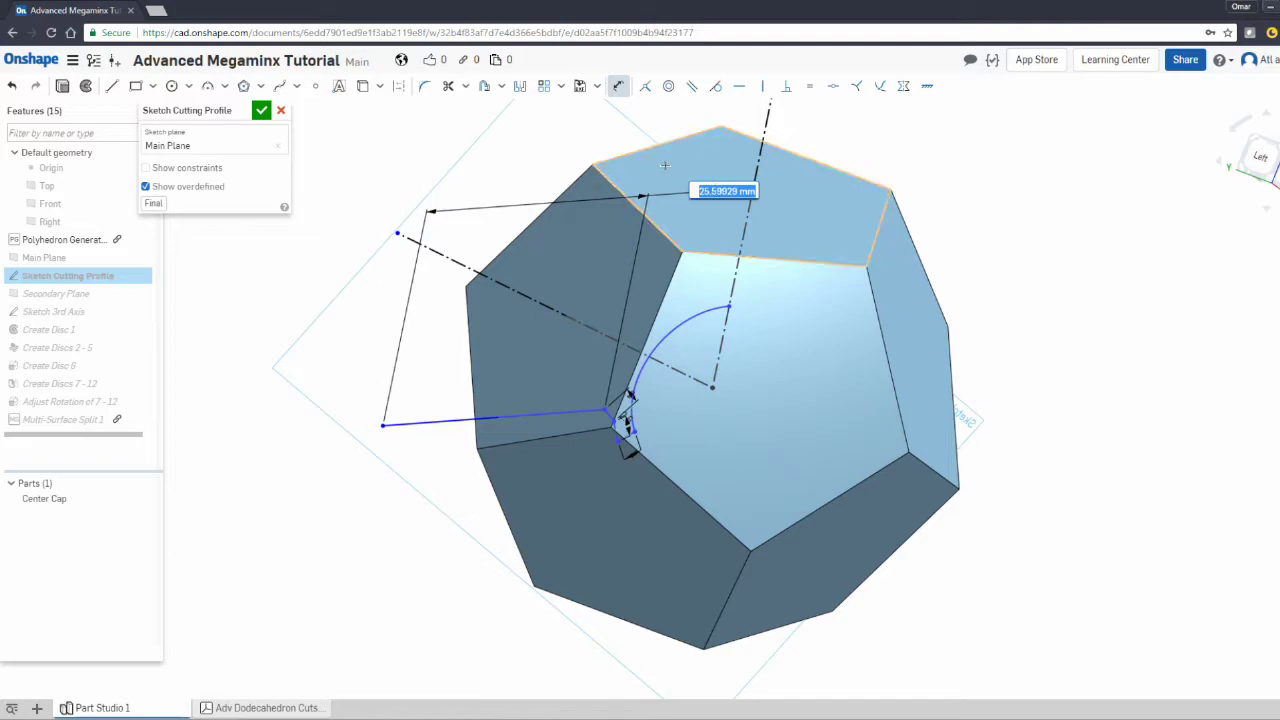
key(Return)
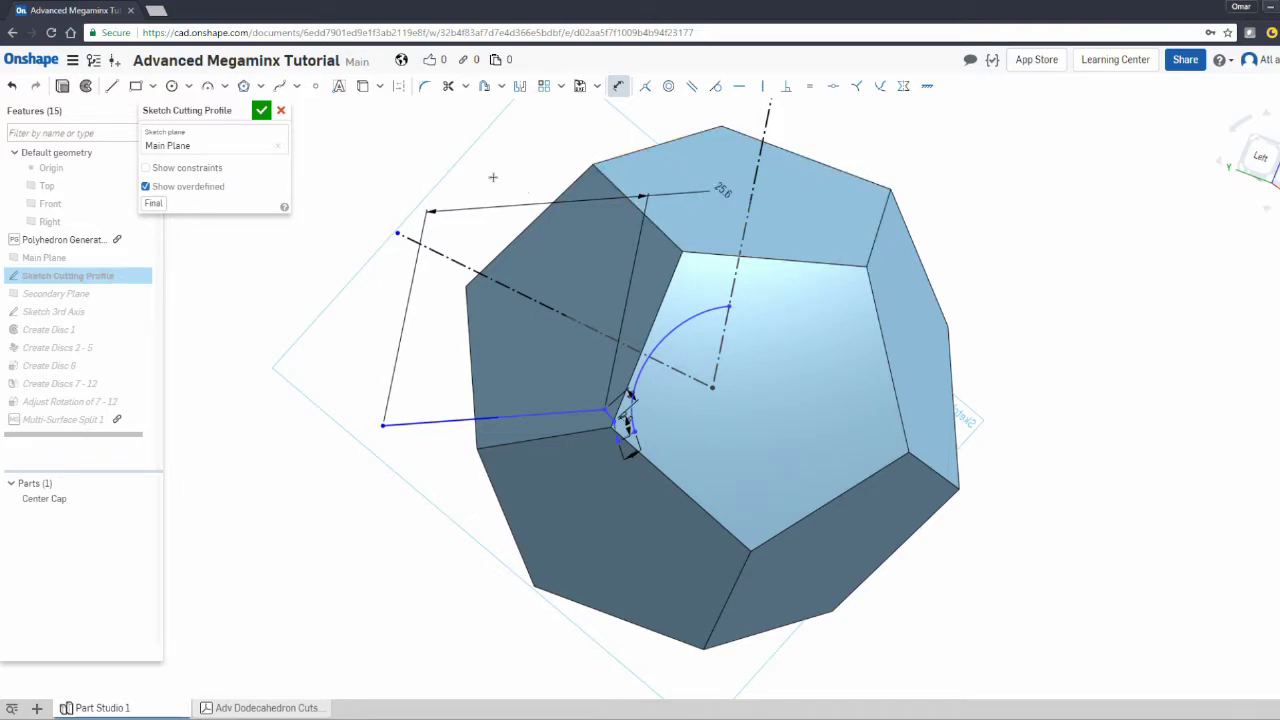
key(F1)
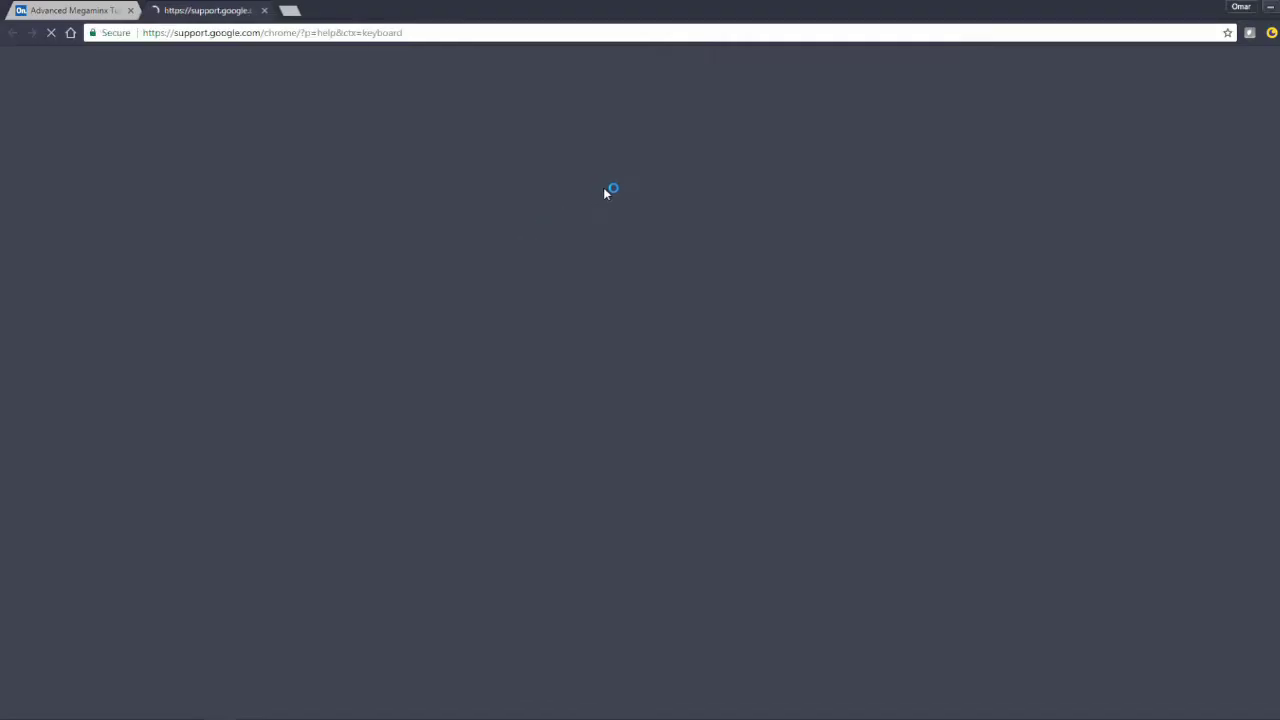
key(ctrl+w)
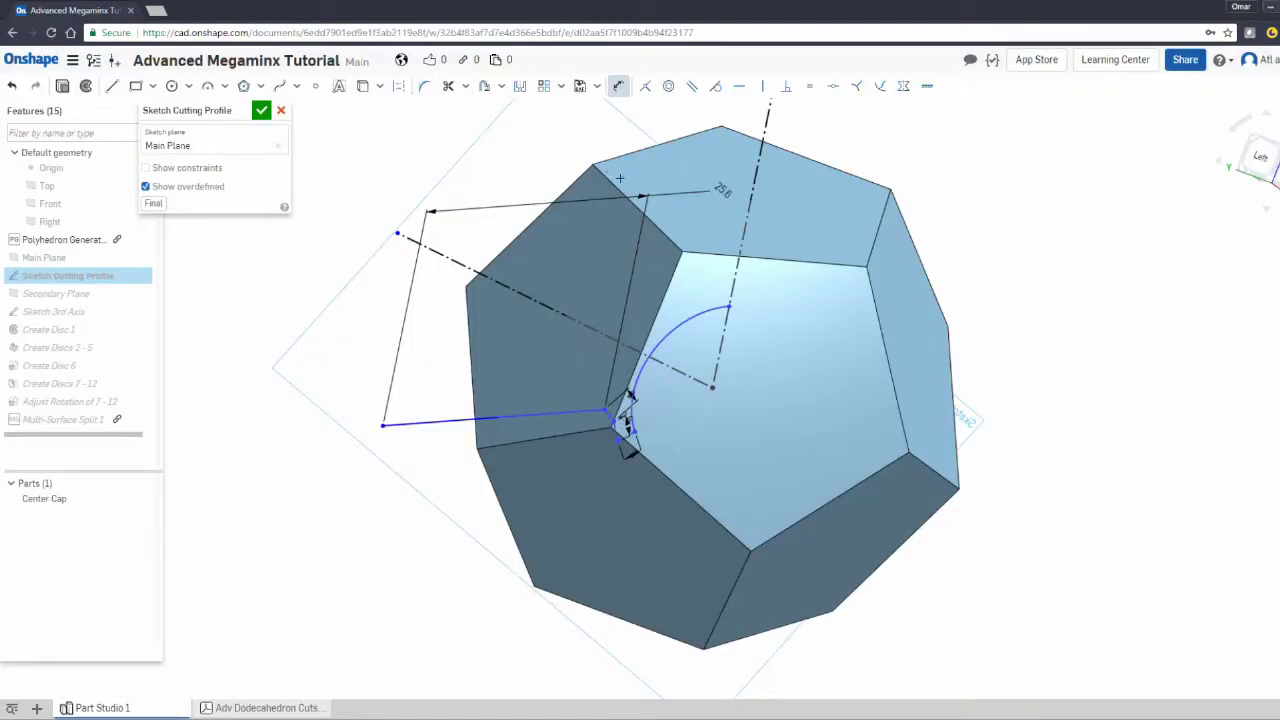
key(Escape)
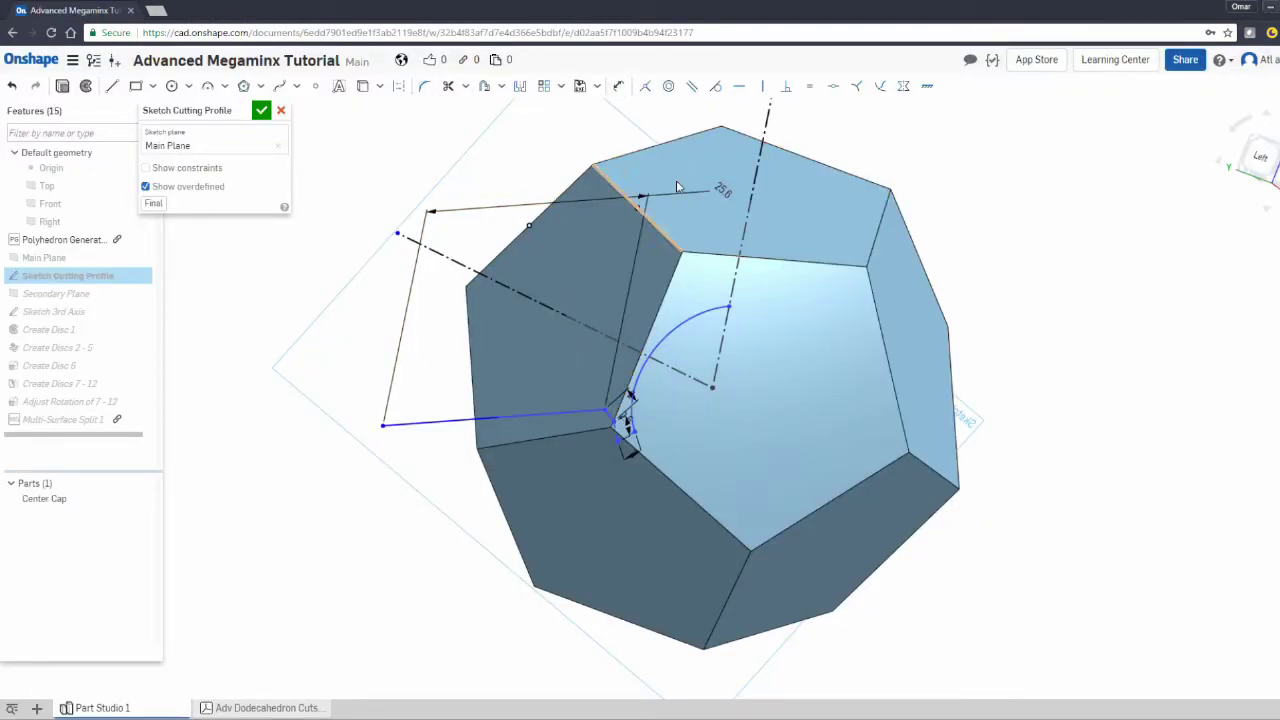
click(579, 199)
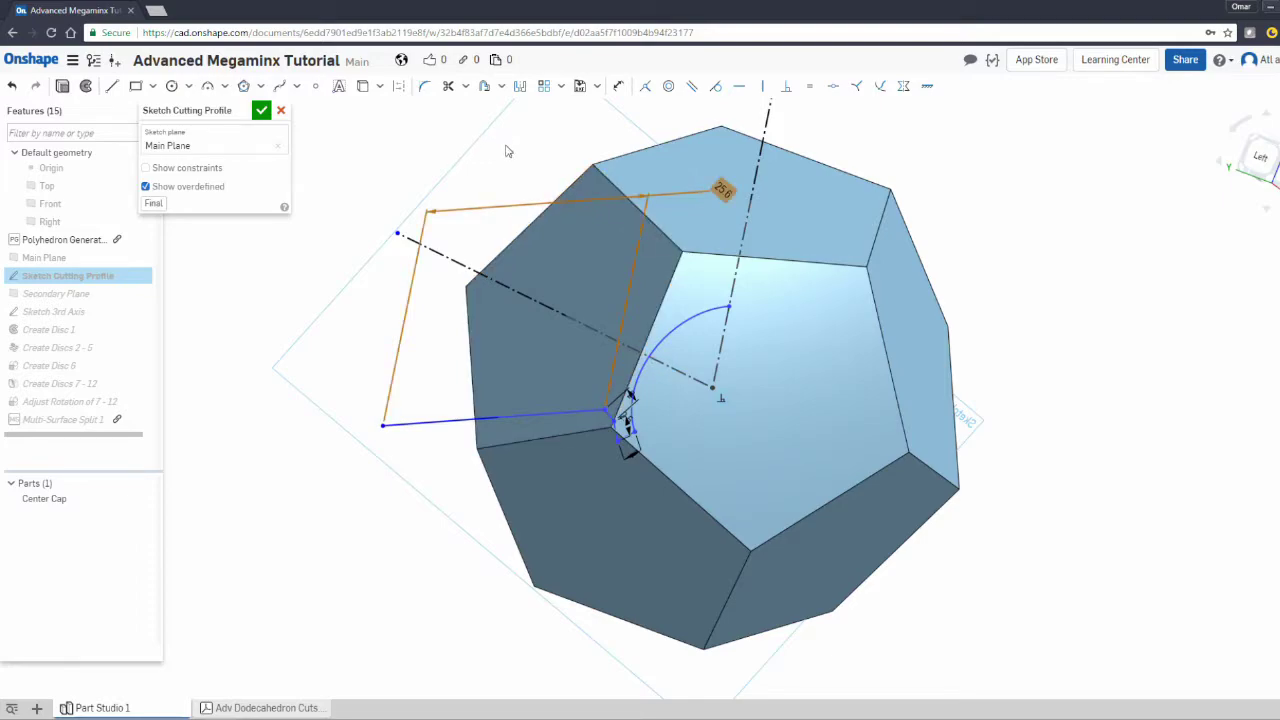
key(Delete)
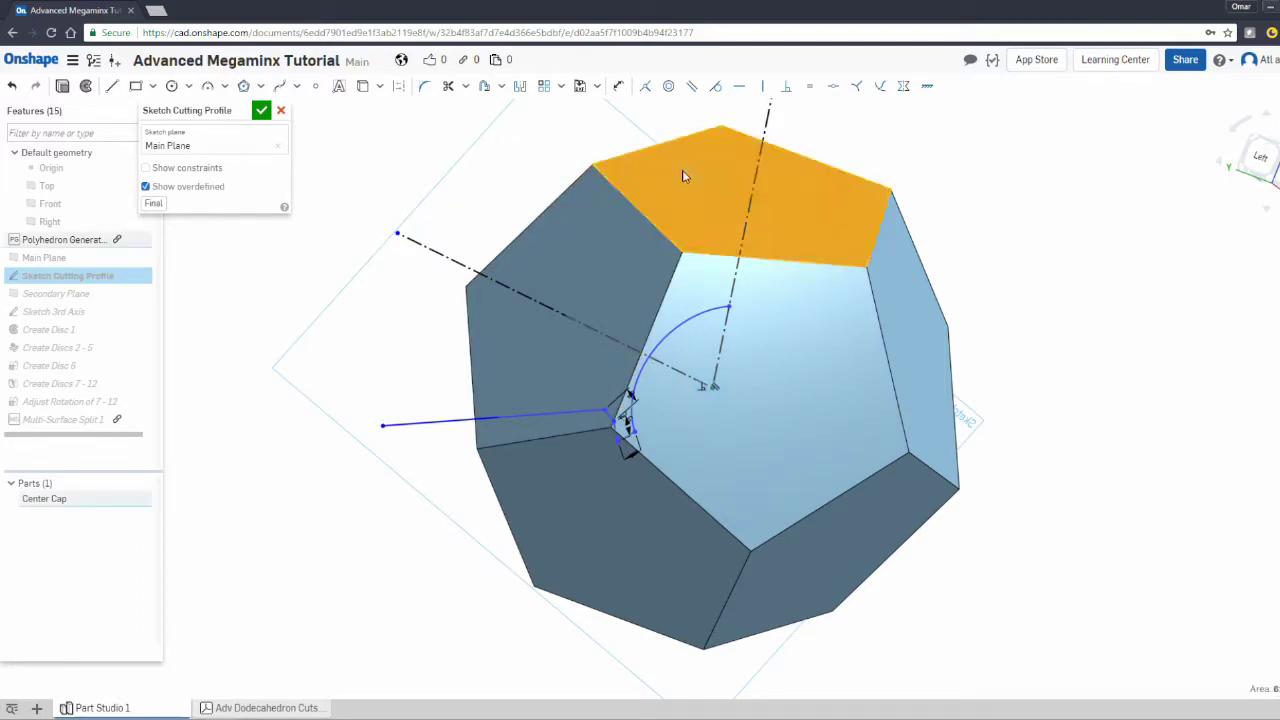
Read the parallel distance between the top face and the moved cutting line, and accept the sketch.
click(445, 421)
click(460, 264)
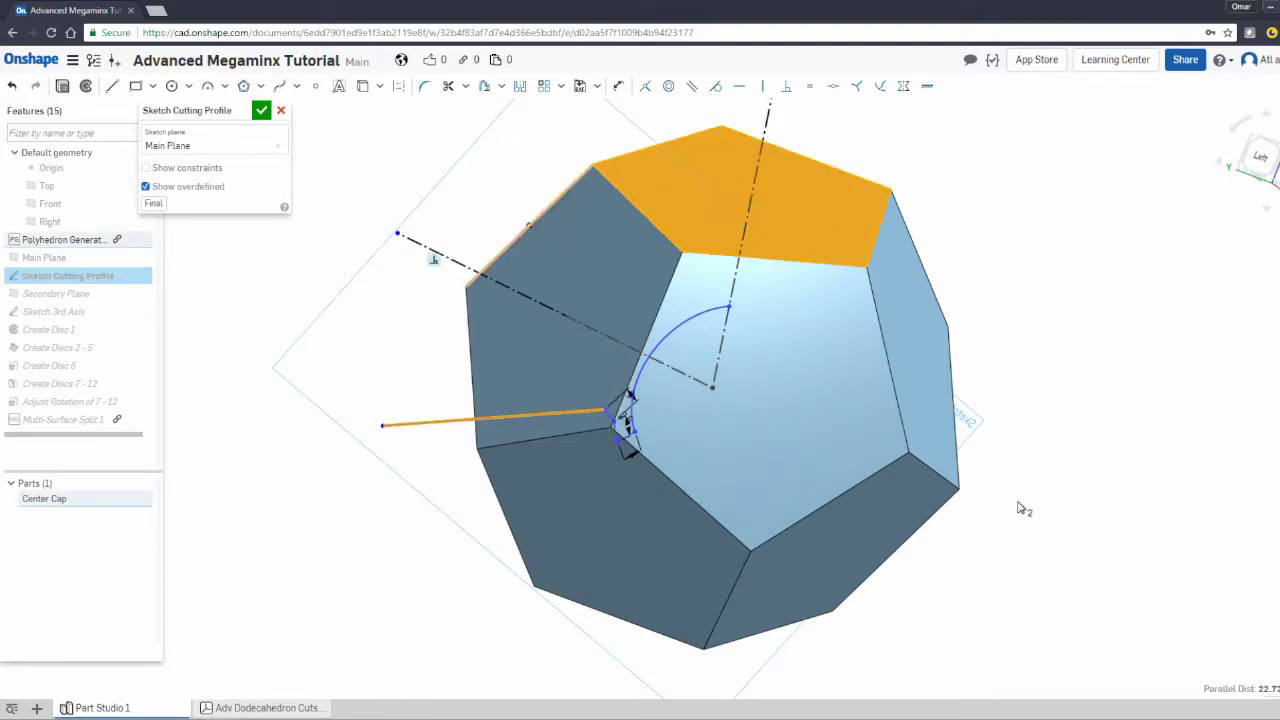
drag(1272, 688, 1243, 672)
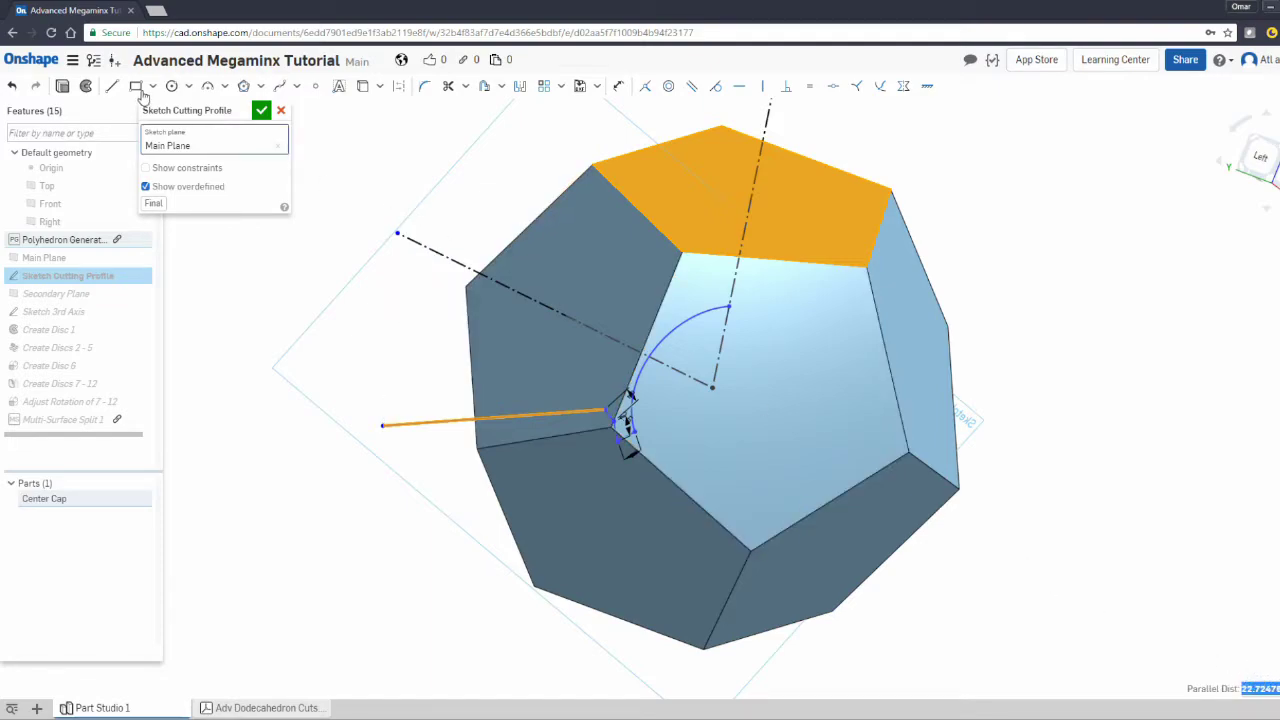
click(264, 112)
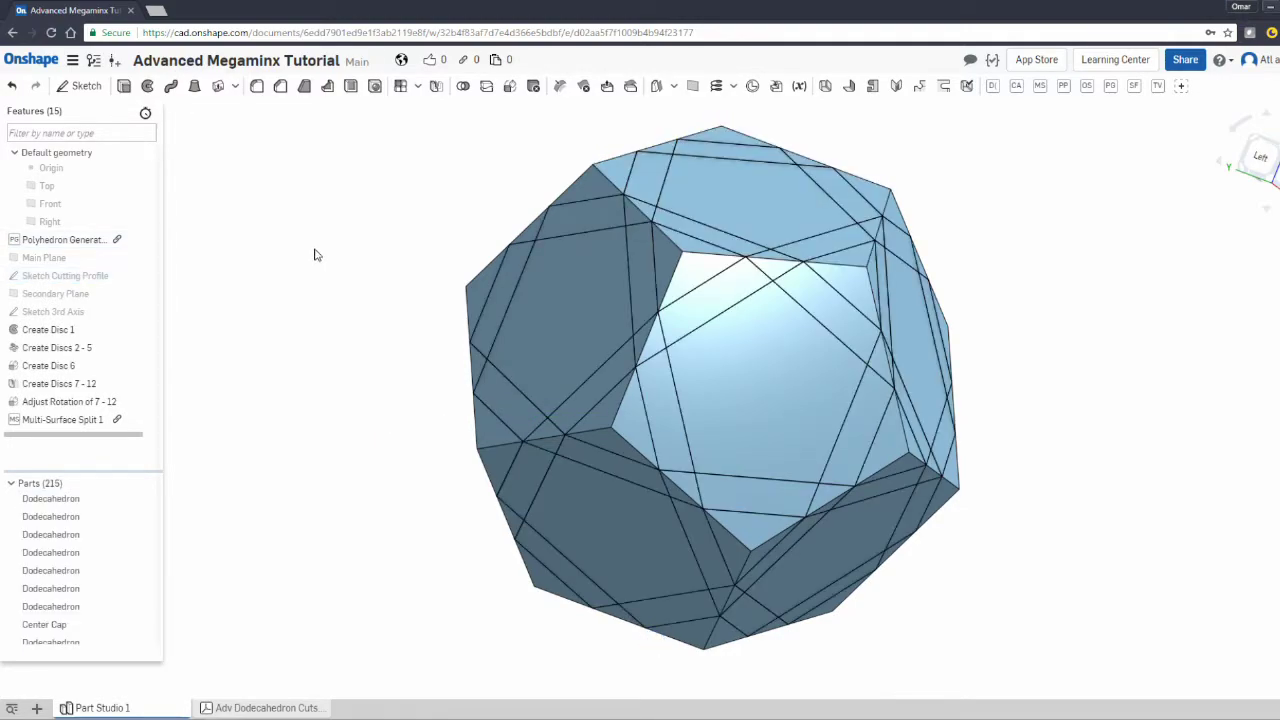
Examine the cuts on the regenerated dodecahedron from several sides.
right_drag(318, 282, 397, 300)
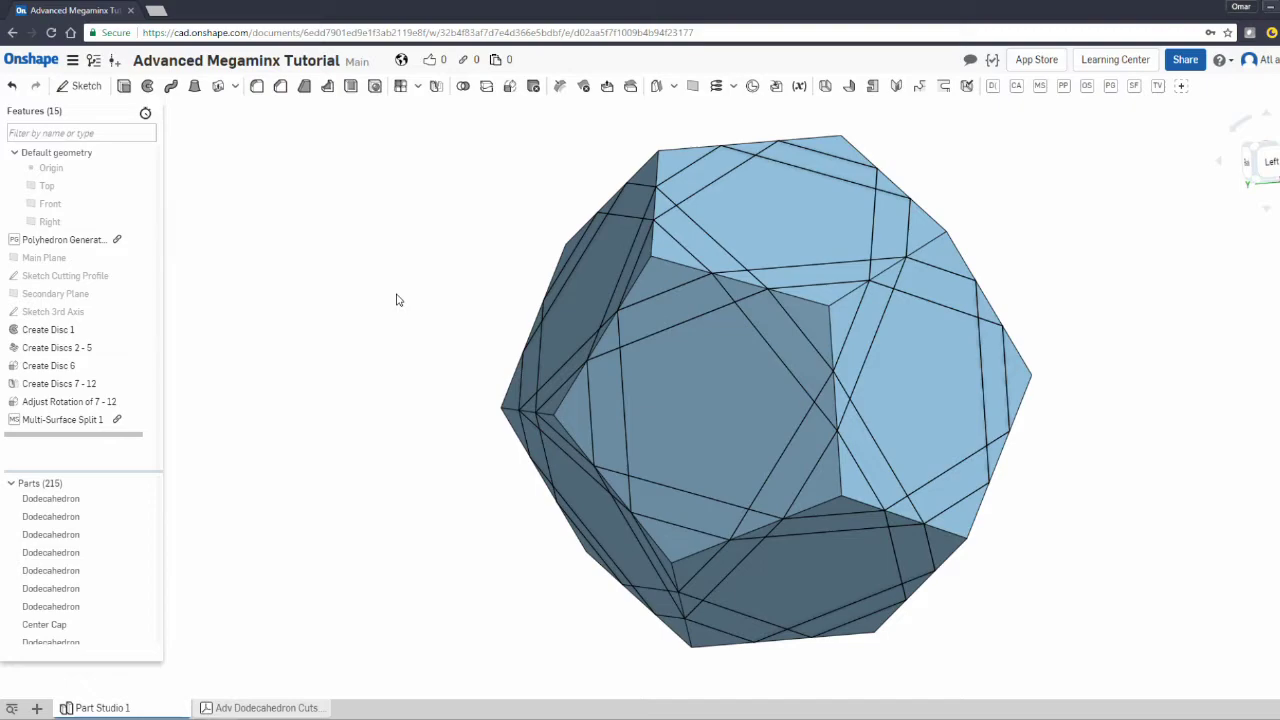
right_drag(390, 316, 405, 345)
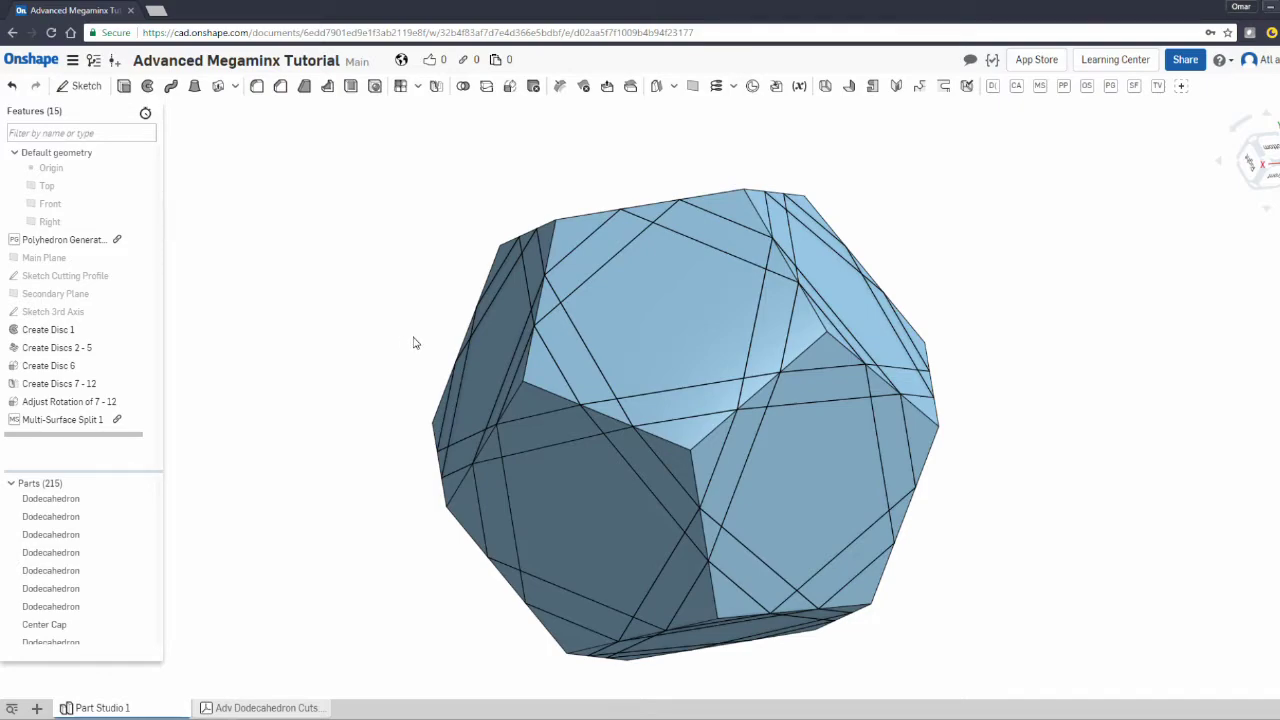
right_drag(366, 297, 393, 309)
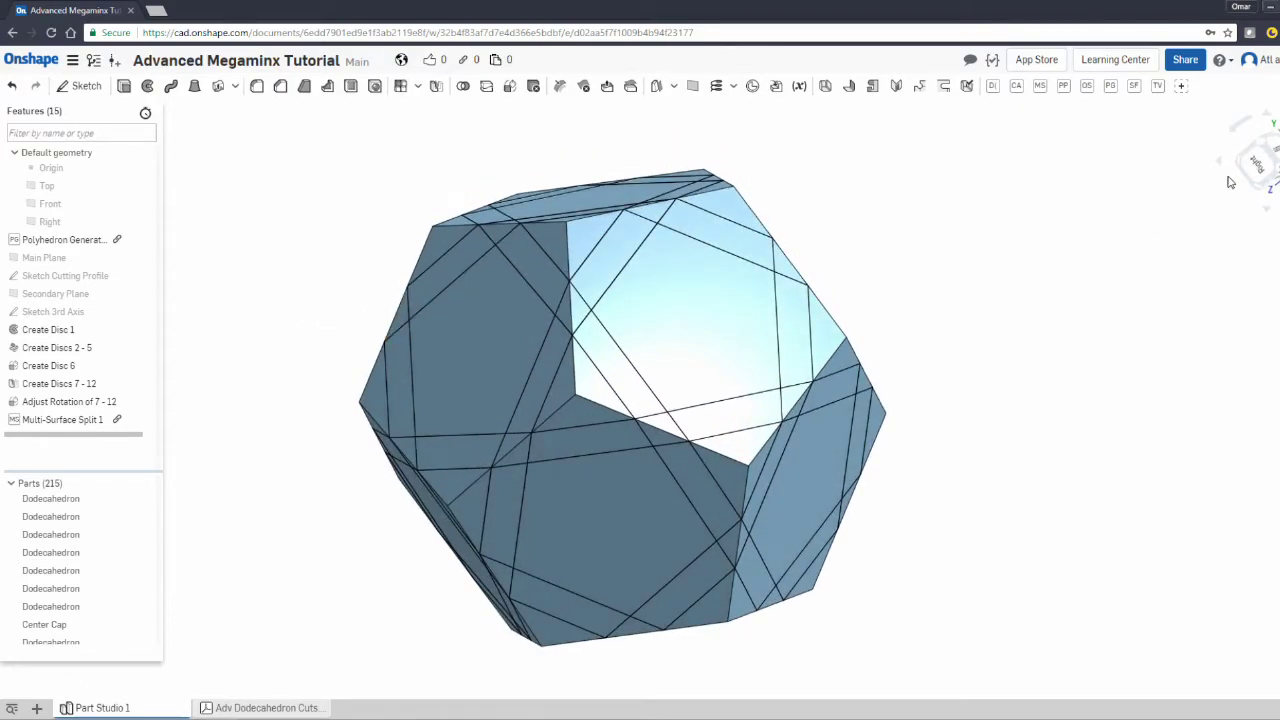
Reopen the Cutting Profile sketch for editing, with its cutting line and axes in view.
double_click(90, 280)
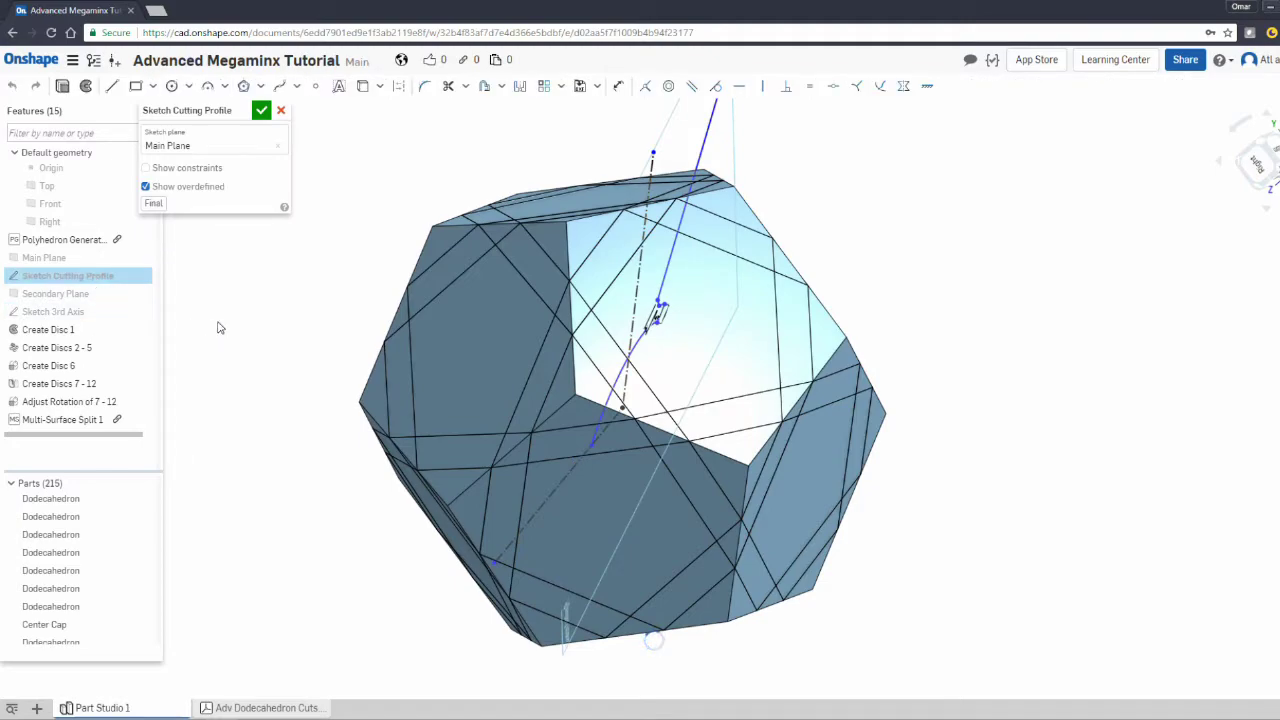
mouse_move(291, 357)
right_down()
mouse_move(585, 332)
mouse_move(697, 344)
mouse_move(624, 382)
mouse_move(545, 383)
mouse_move(551, 374)
right_up()
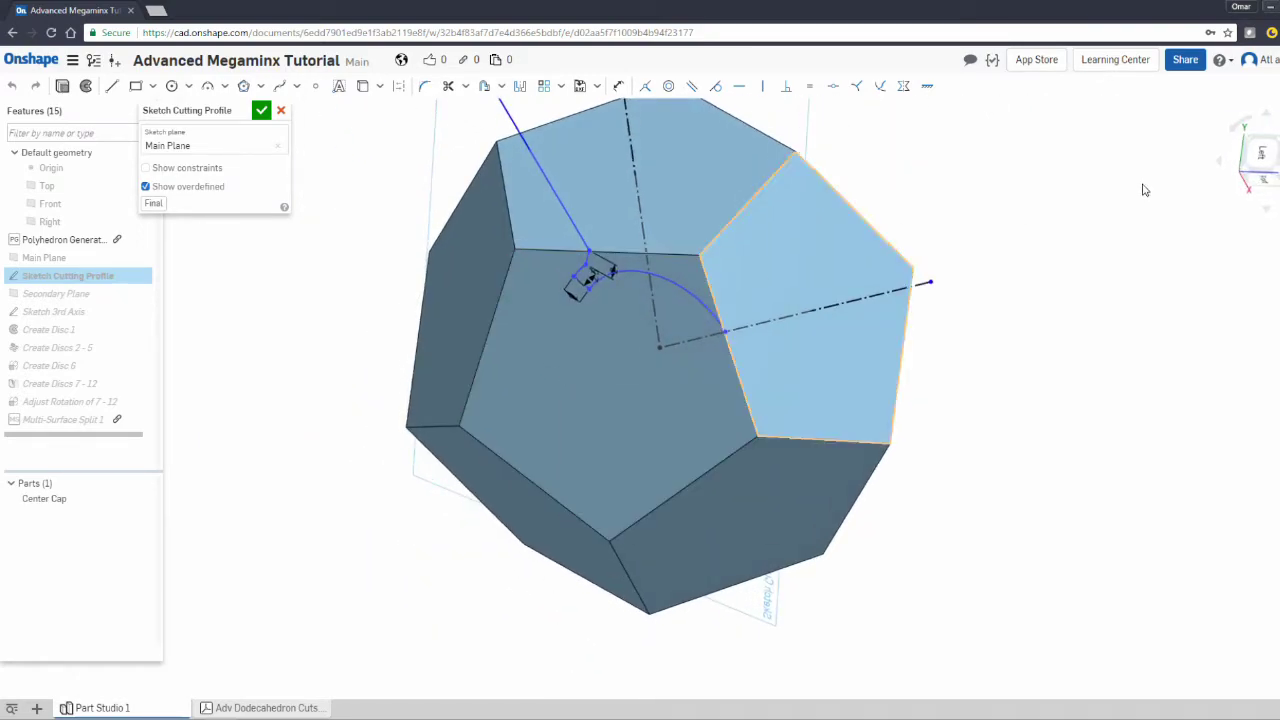
click(1229, 204)
mouse_move(463, 434)
right_down()
mouse_move(503, 402)
mouse_move(414, 414)
mouse_move(426, 417)
right_up()
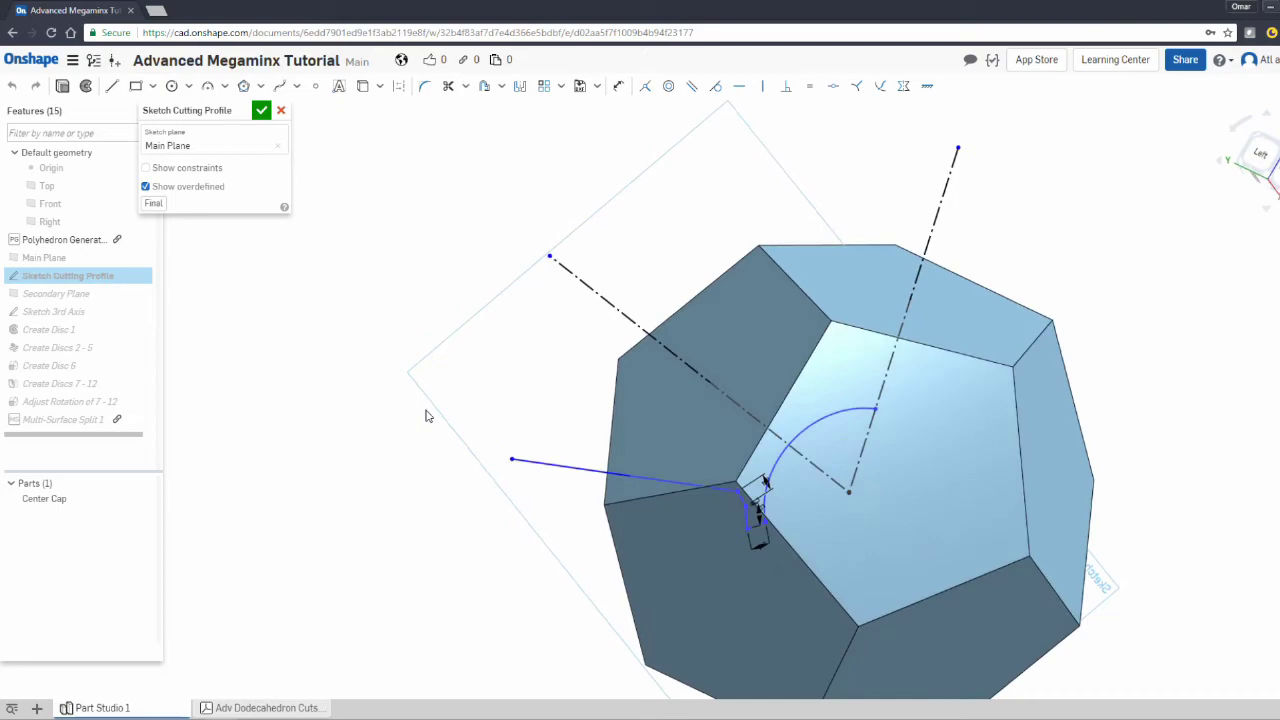
Examine the dodecahedron's vertices and edges near the cutting line as reference positions for the cut depth.
click(604, 504)
click(735, 484)
click(605, 505)
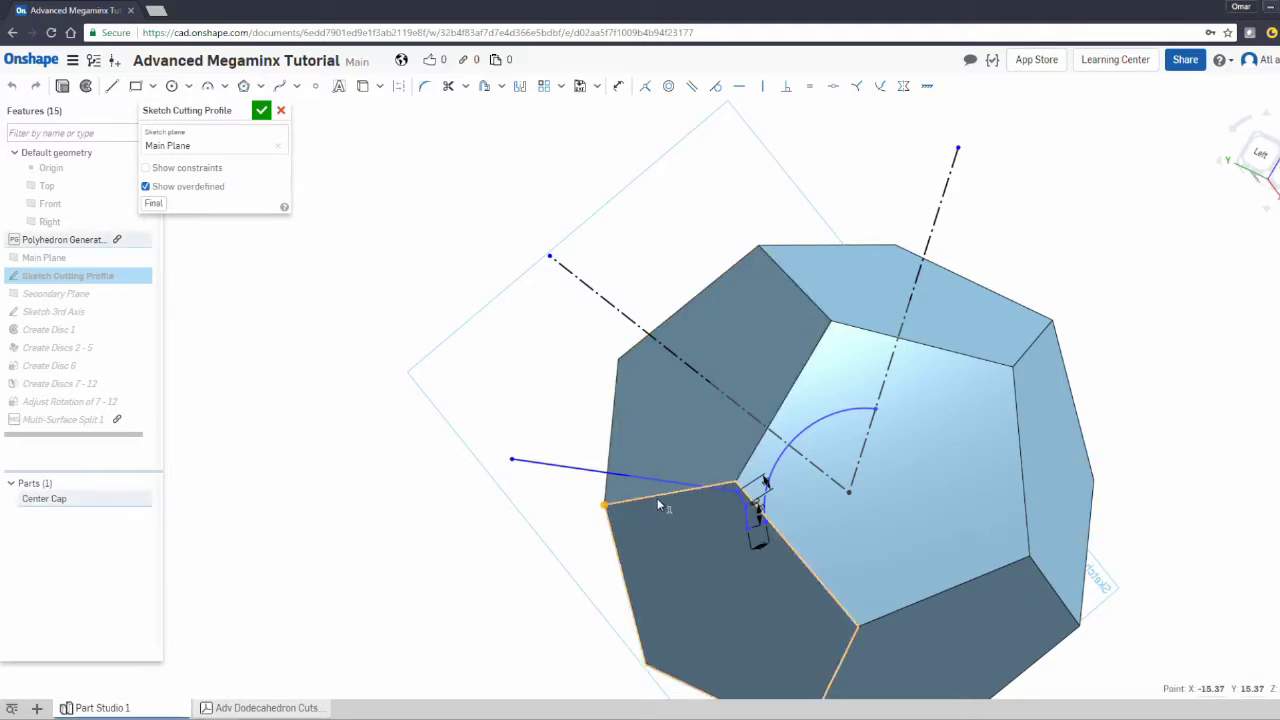
click(432, 293)
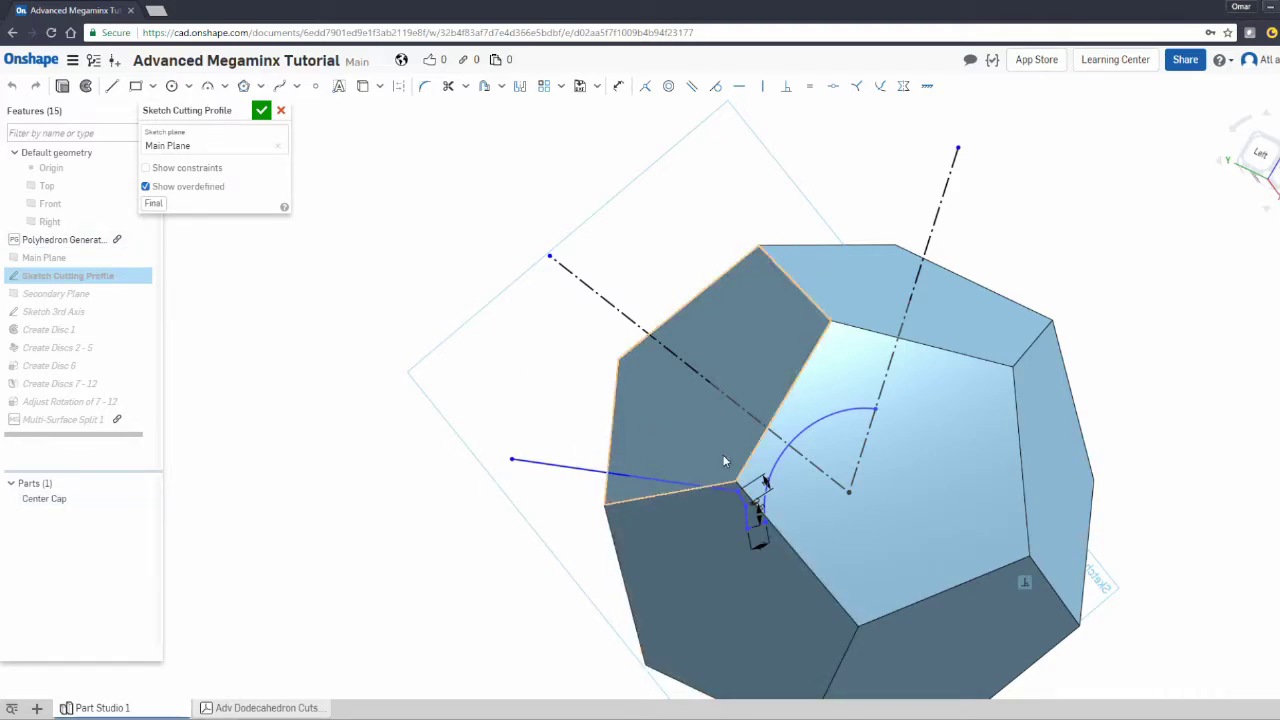
click(700, 375)
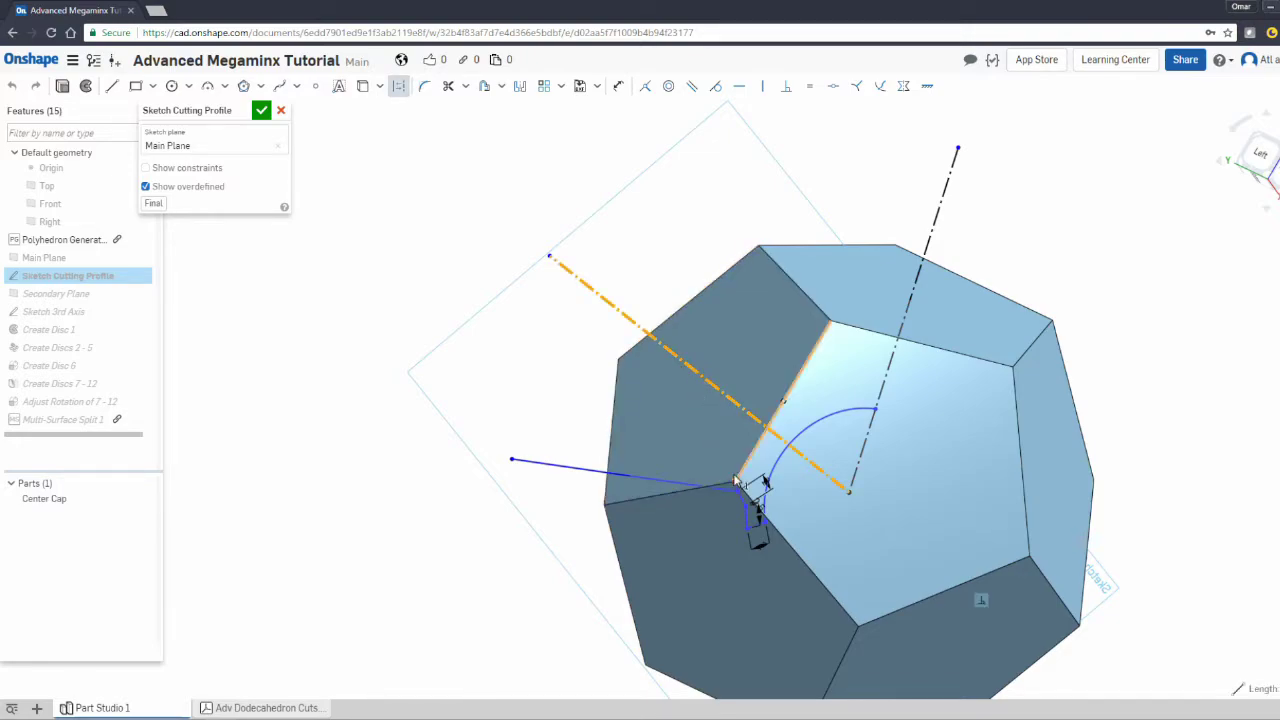
click(500, 252)
click(720, 389)
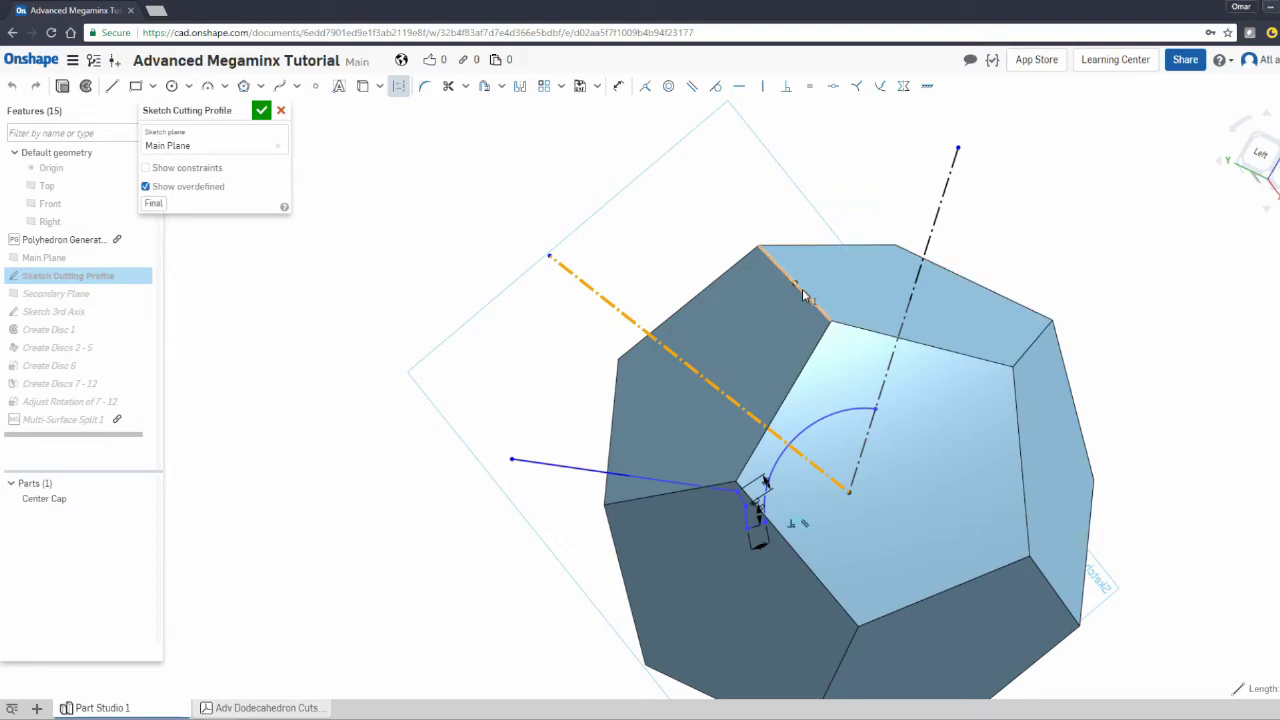
click(437, 330)
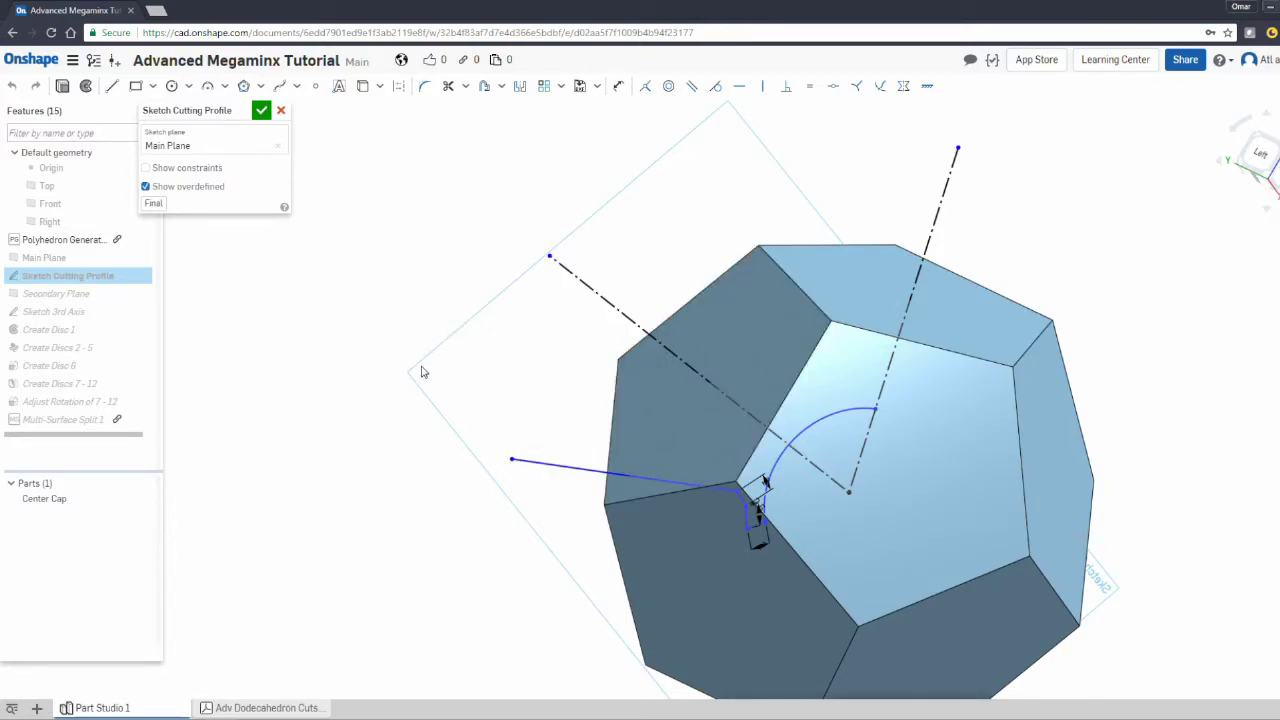
Open the Adv Dodecahedron Cuts diagram and compare the cutting depths for the Megaminx, Pyraminx Crystal, Starminx and Pentultimate.
click(270, 707)
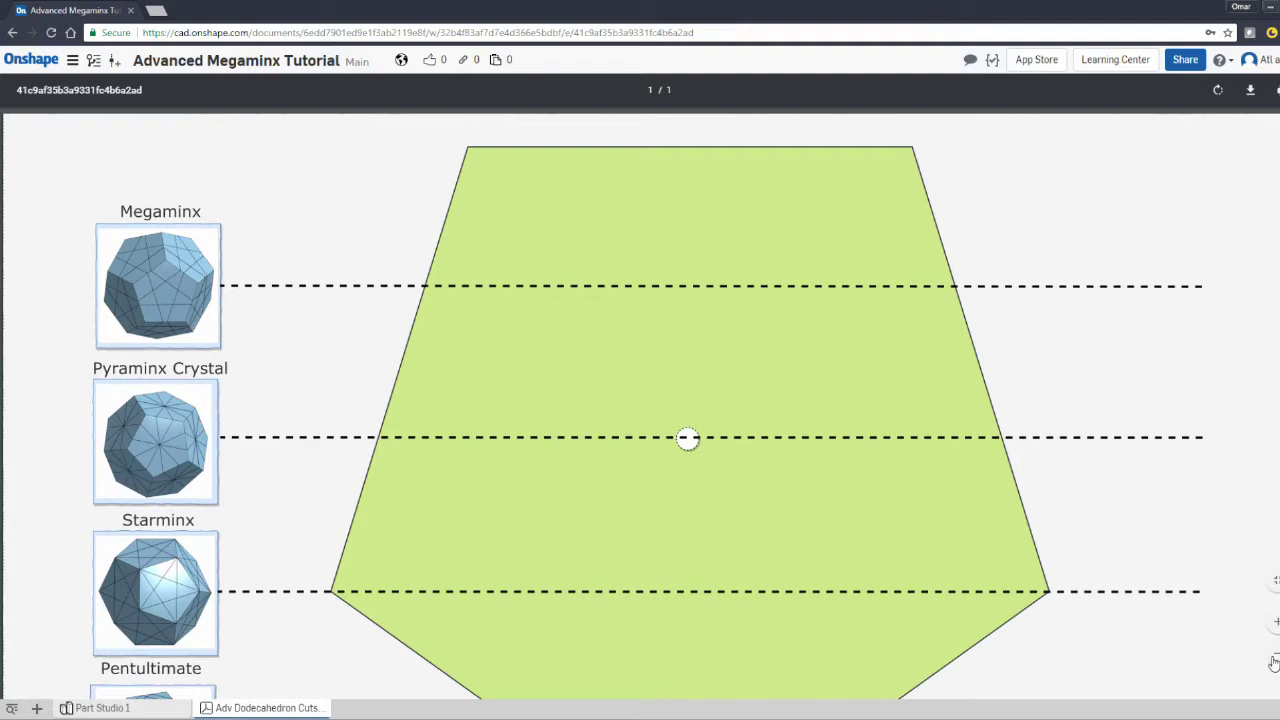
click(1272, 662)
click(1273, 655)
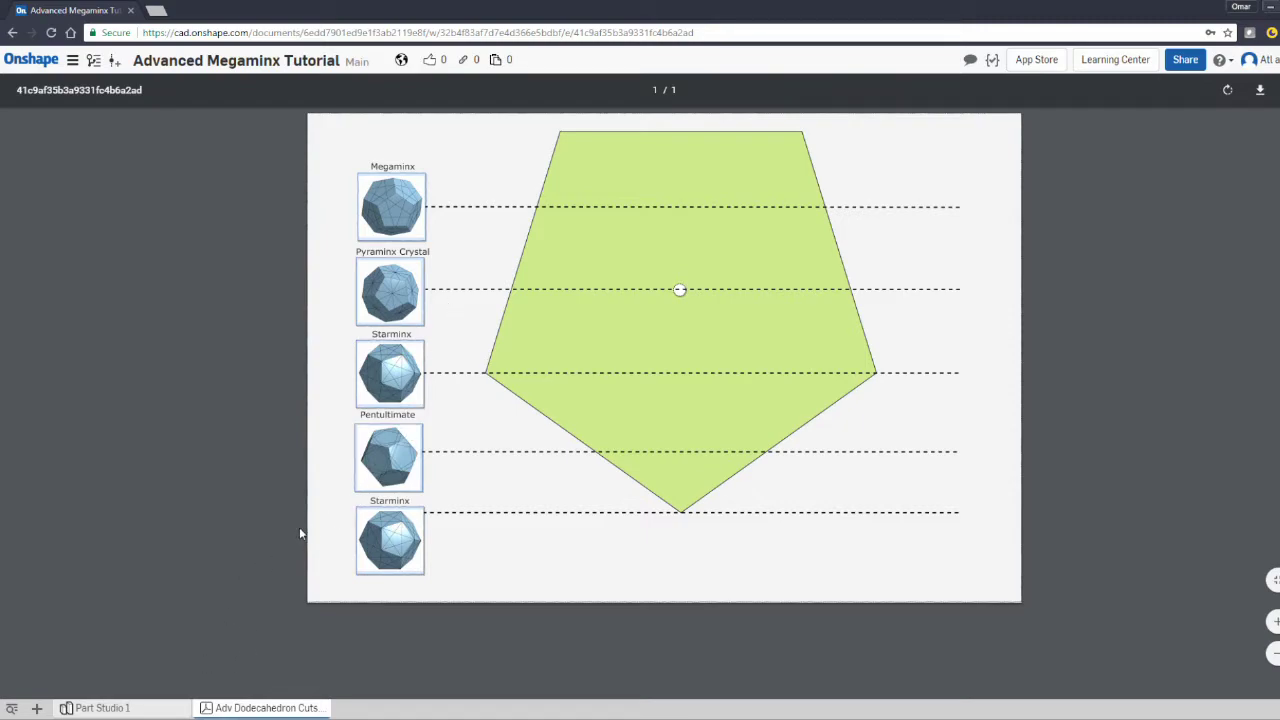
Return to Part Studio 1 and measure the parallel distance between the cutting line and the dodecahedron's top face.
click(121, 708)
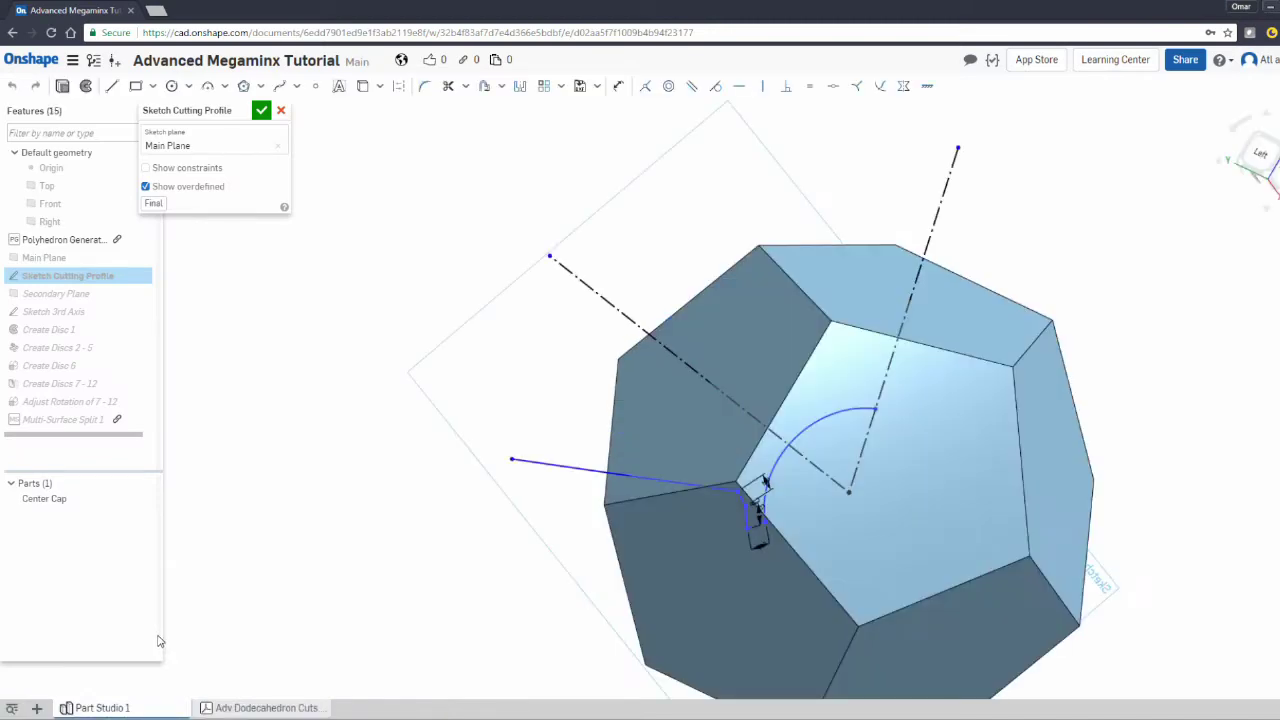
scroll(451, 524, down, 1)
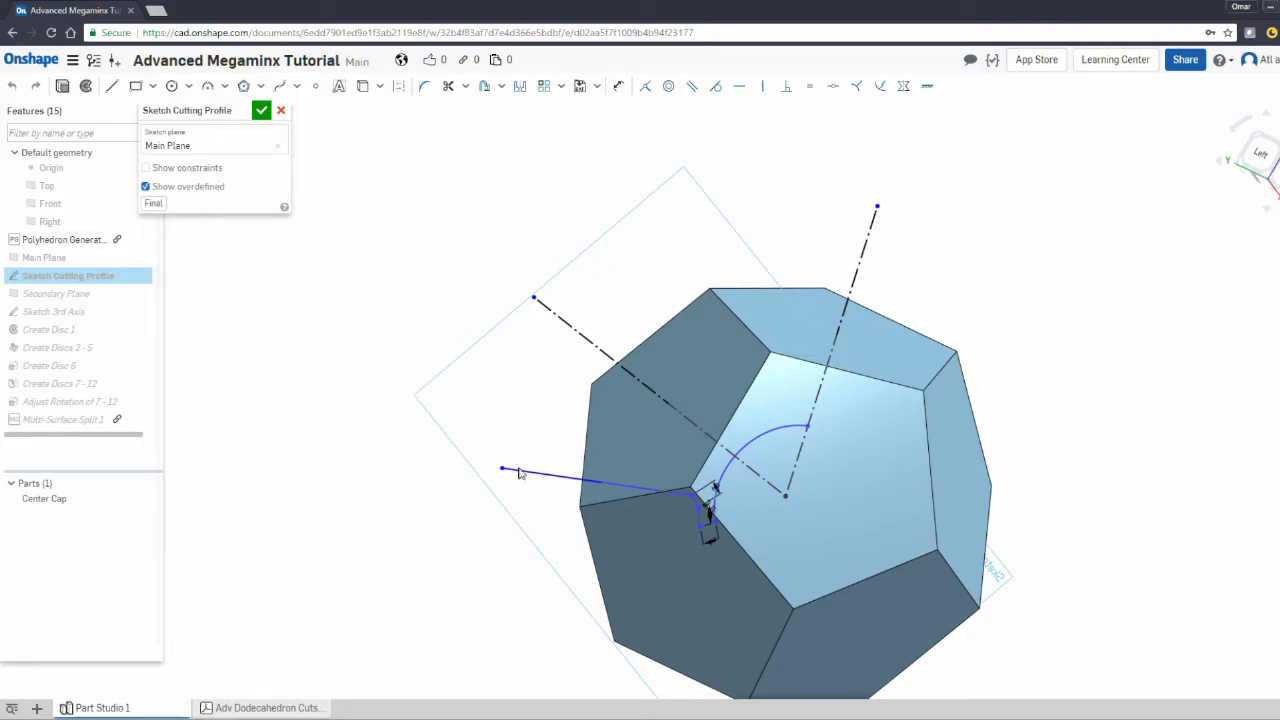
click(550, 474)
click(797, 325)
click(381, 250)
click(797, 322)
click(555, 477)
click(557, 483)
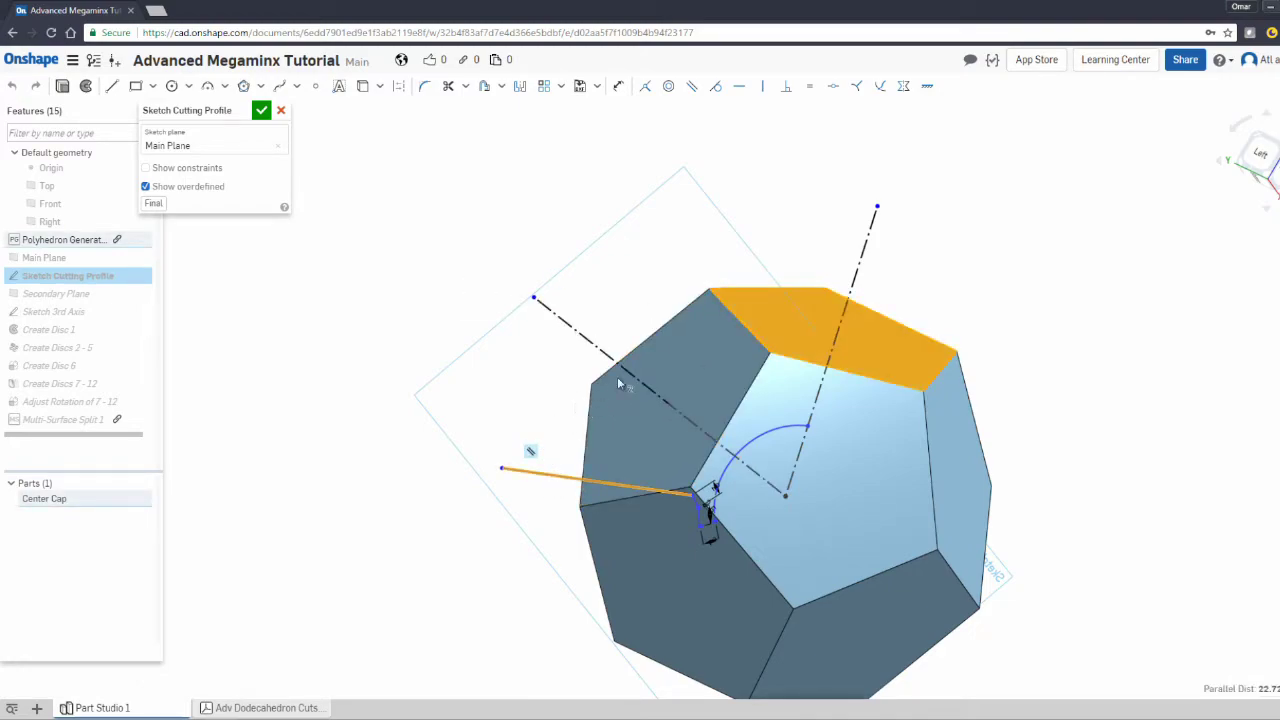
click(423, 220)
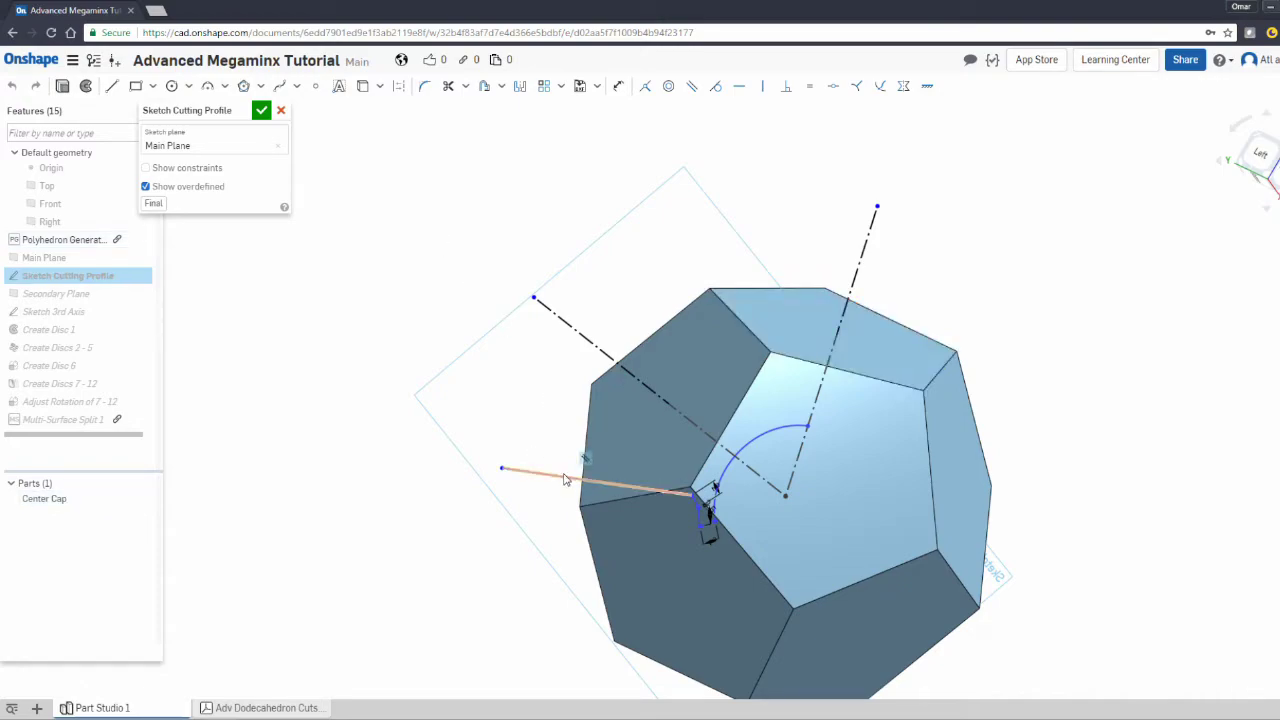
Move the cutting line closer to the dodecahedron's top face and pull the profile's inner corner outward, away from the top face's axis.
mouse_move(565, 481)
mouse_down()
mouse_move(567, 395)
mouse_move(573, 409)
mouse_up()
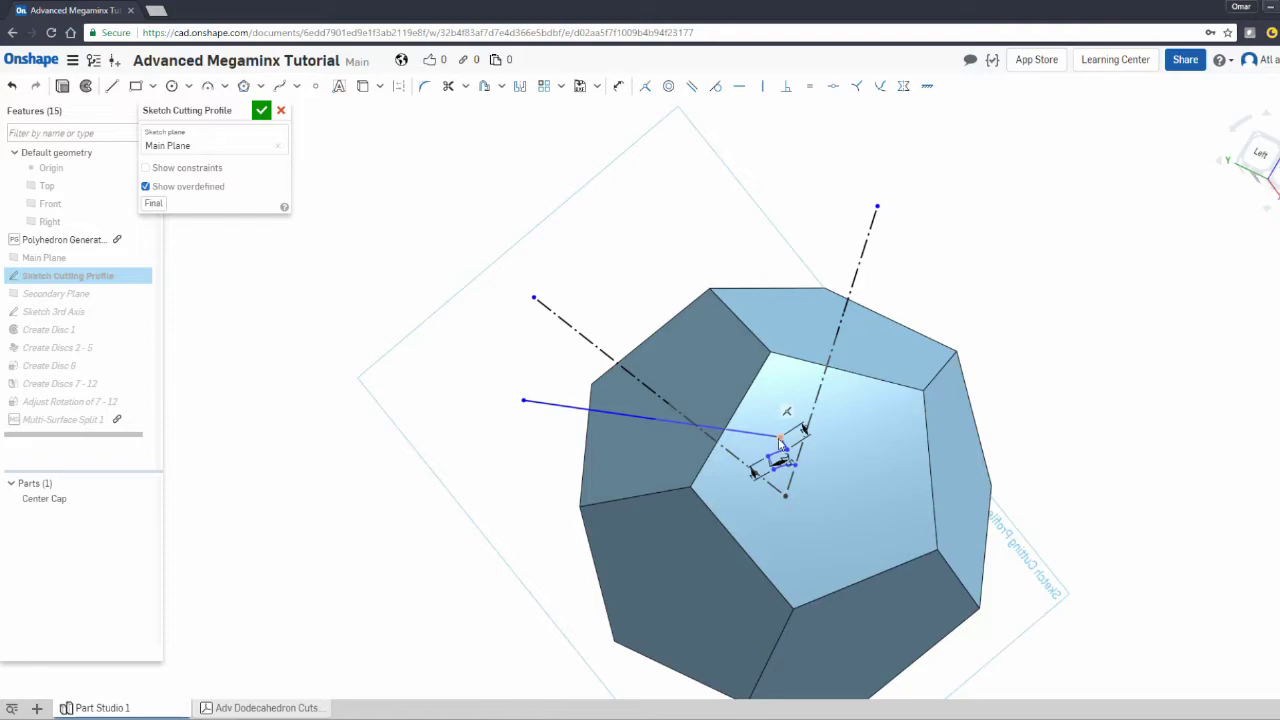
drag(772, 442, 733, 437)
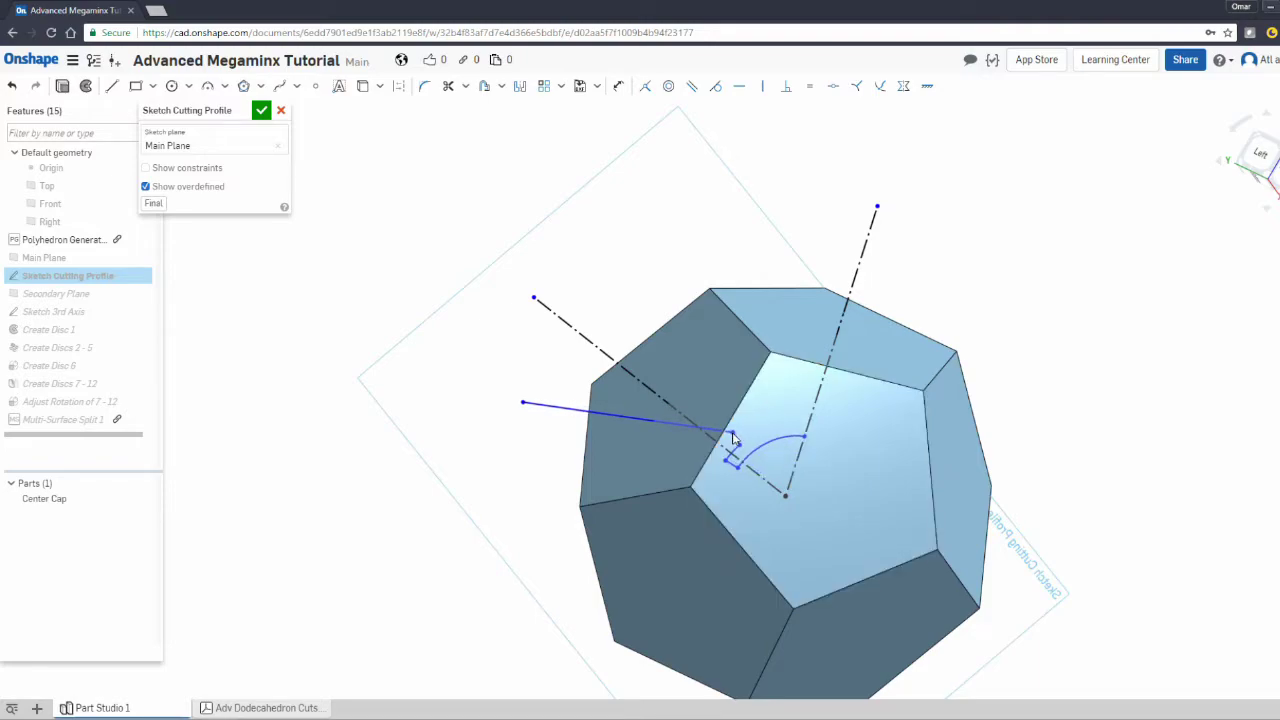
drag(560, 407, 566, 361)
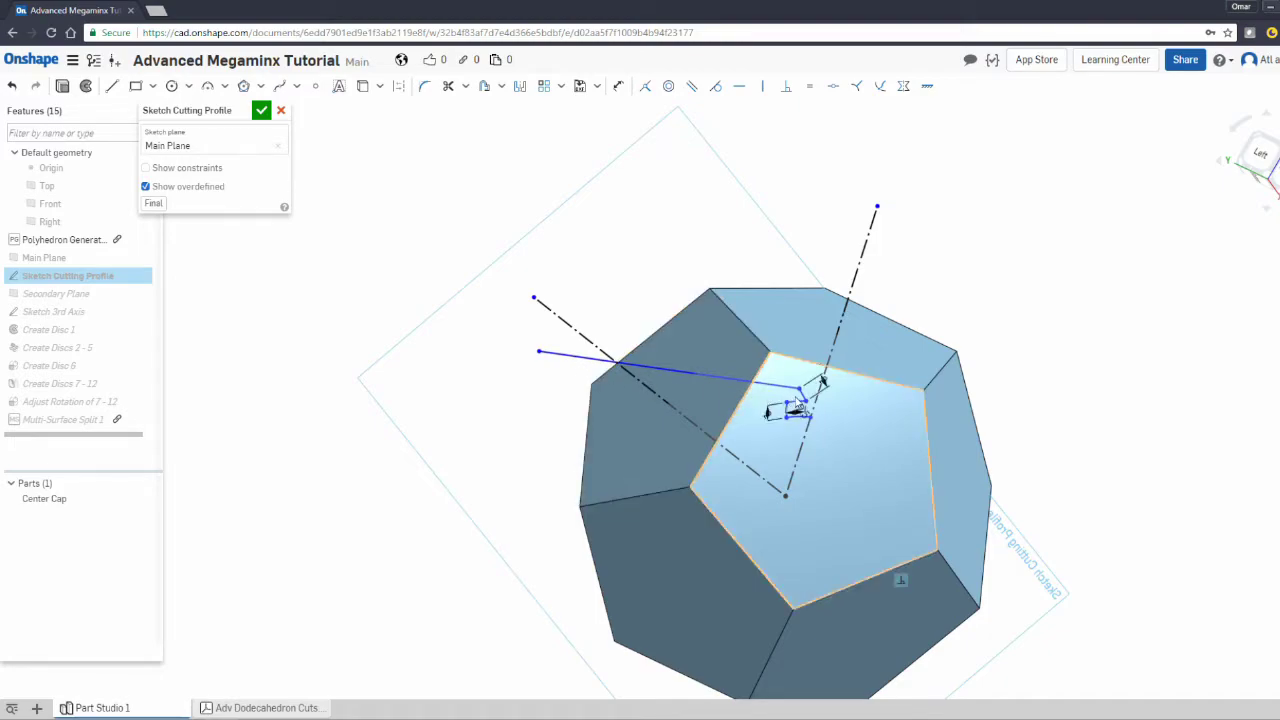
drag(800, 389, 762, 397)
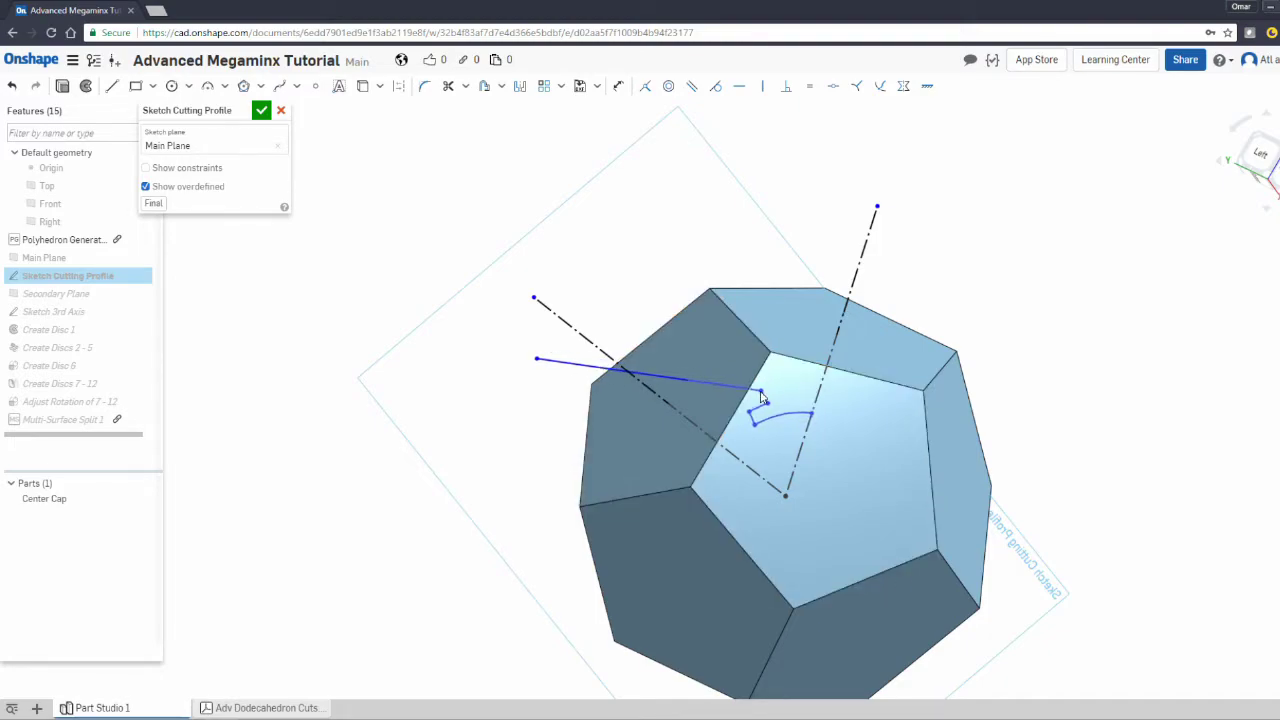
drag(588, 367, 593, 345)
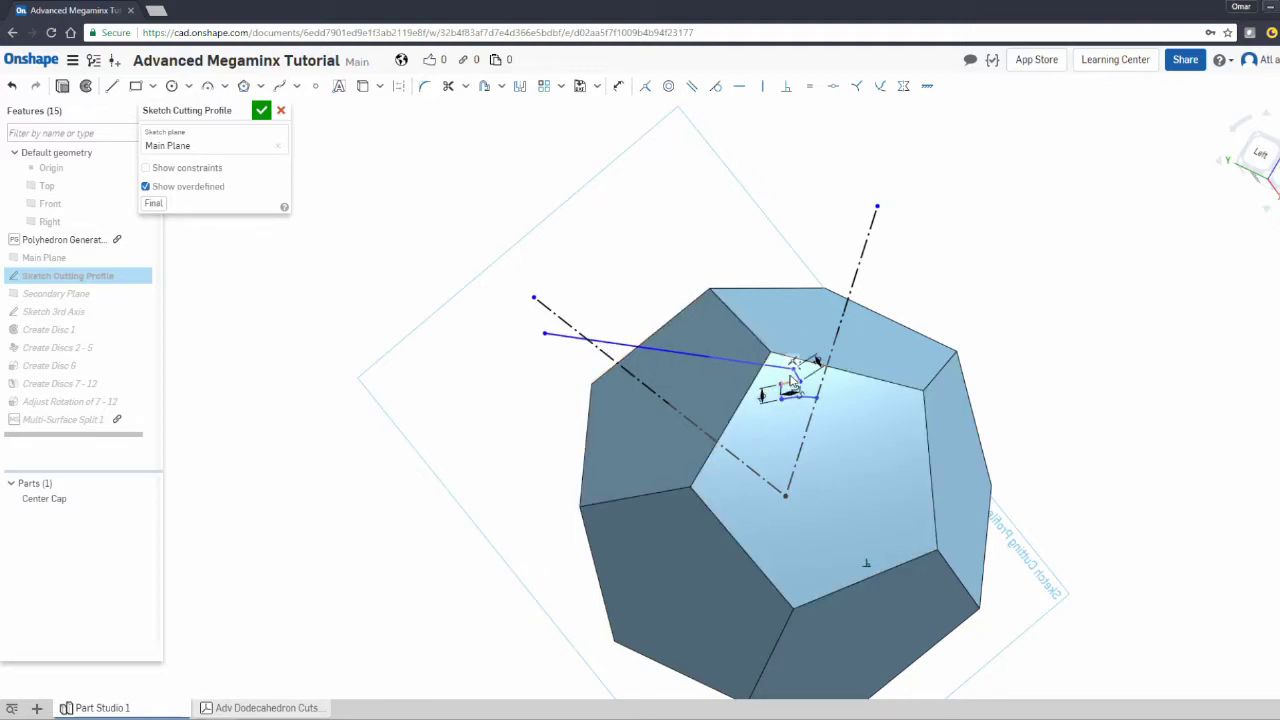
scroll(794, 410, up, 5)
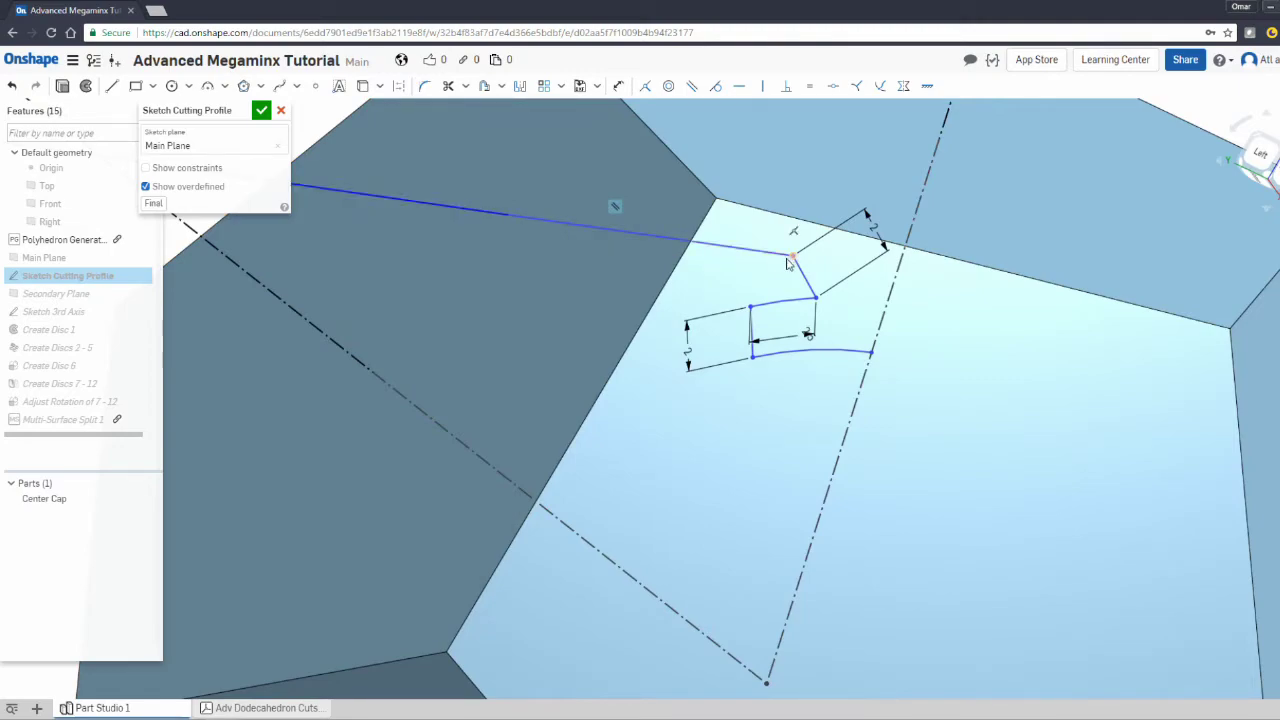
drag(757, 265, 698, 263)
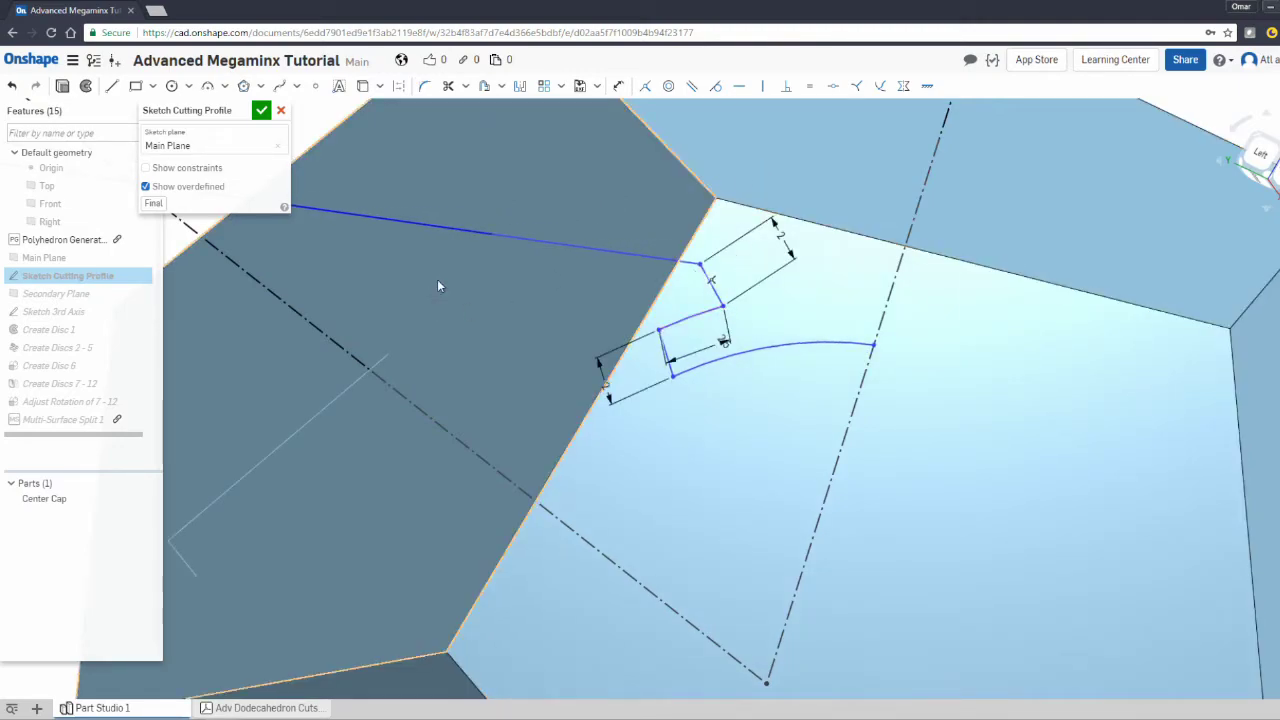
click(720, 145)
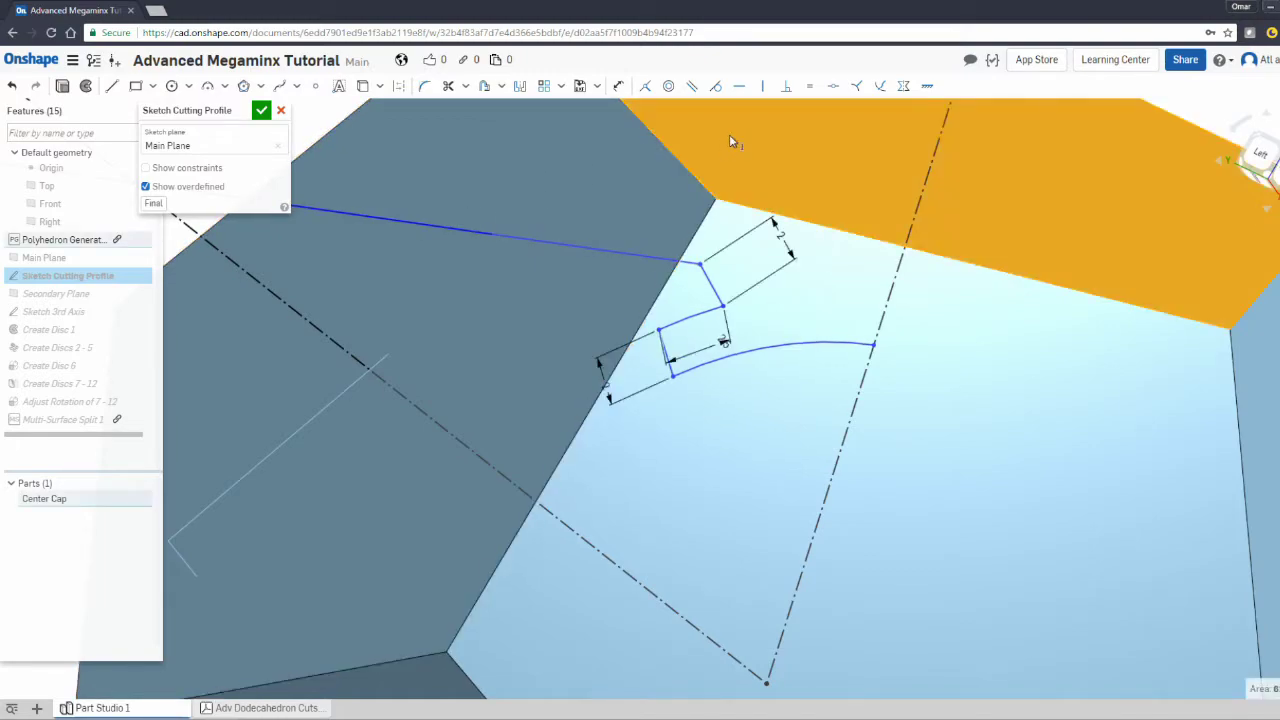
click(693, 87)
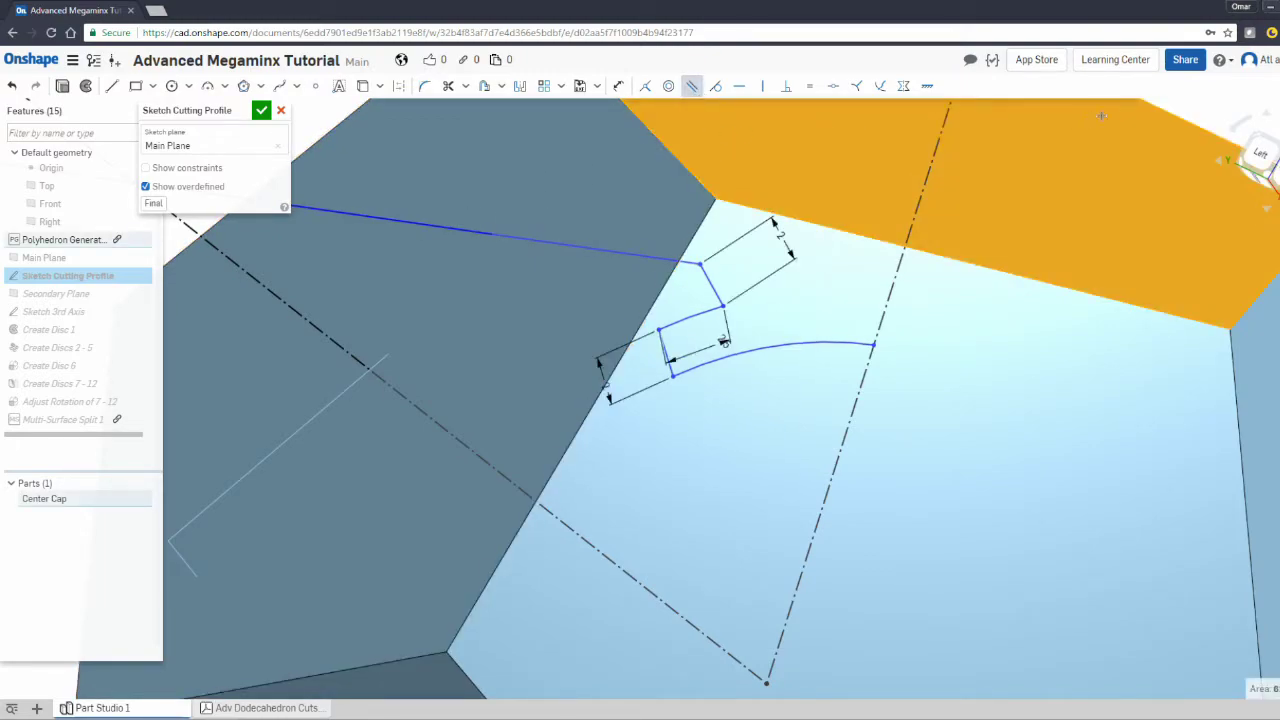
scroll(450, 390, down, 5)
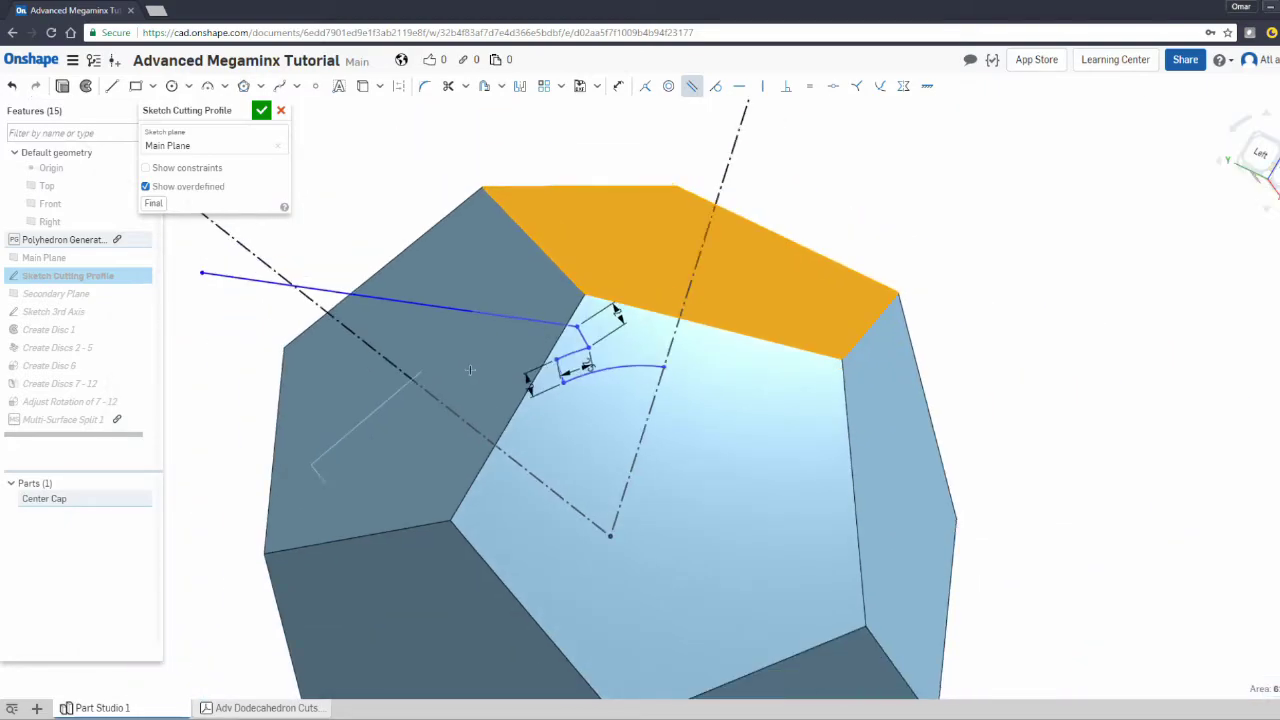
click(401, 213)
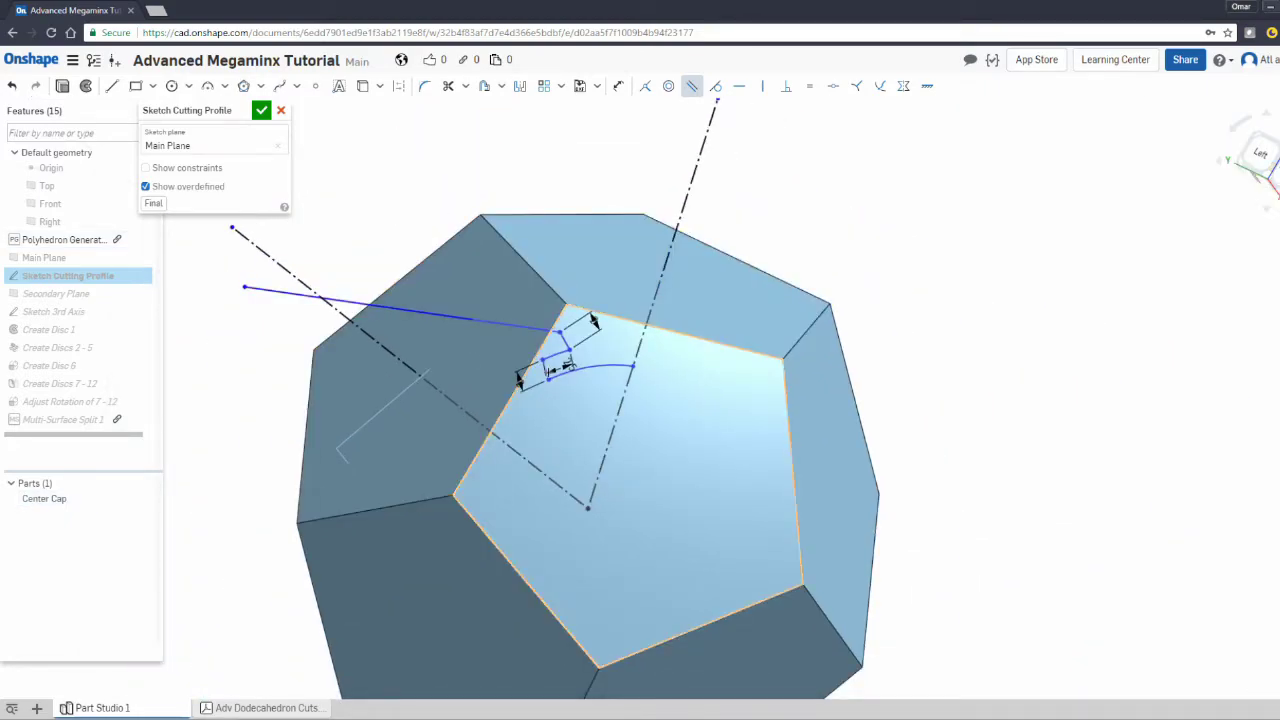
click(548, 386)
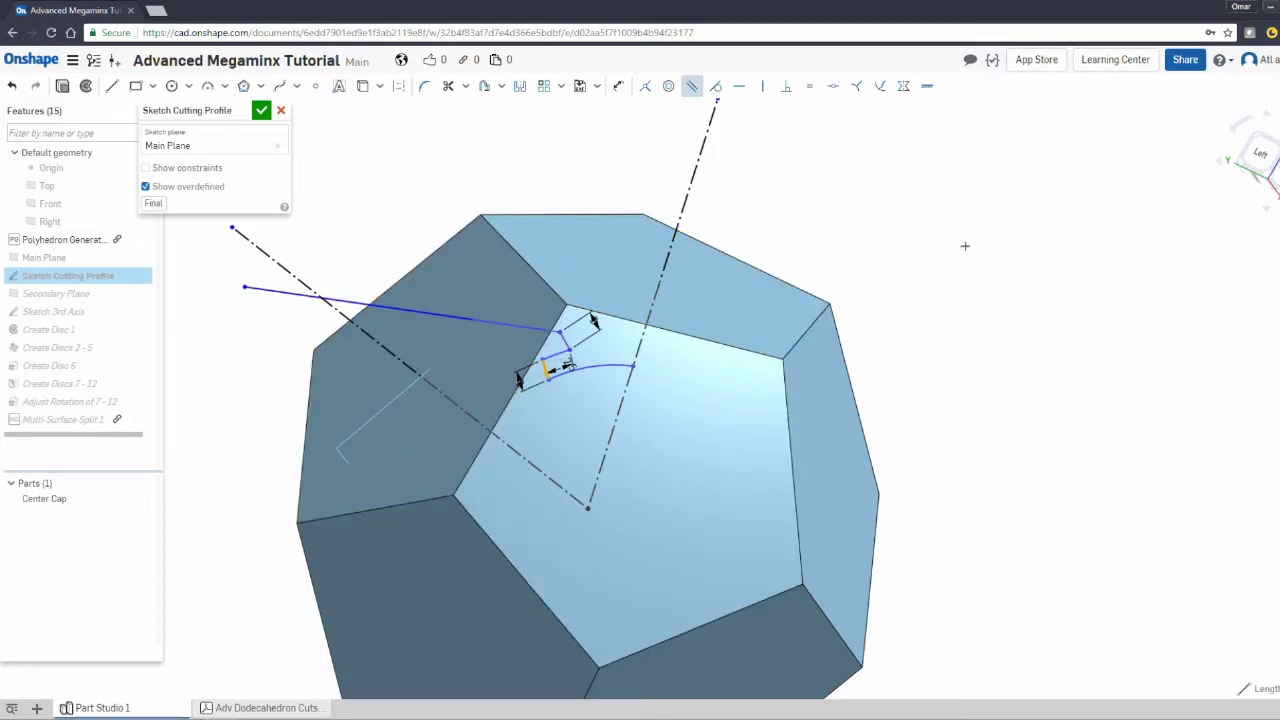
Shift the profile's inner corner slightly farther outward and dimension the distance from the cutting line to the dodecahedron's top face.
click(561, 336)
mouse_move(561, 338)
mouse_down()
mouse_move(527, 382)
mouse_move(558, 340)
mouse_move(532, 334)
mouse_move(538, 346)
mouse_up()
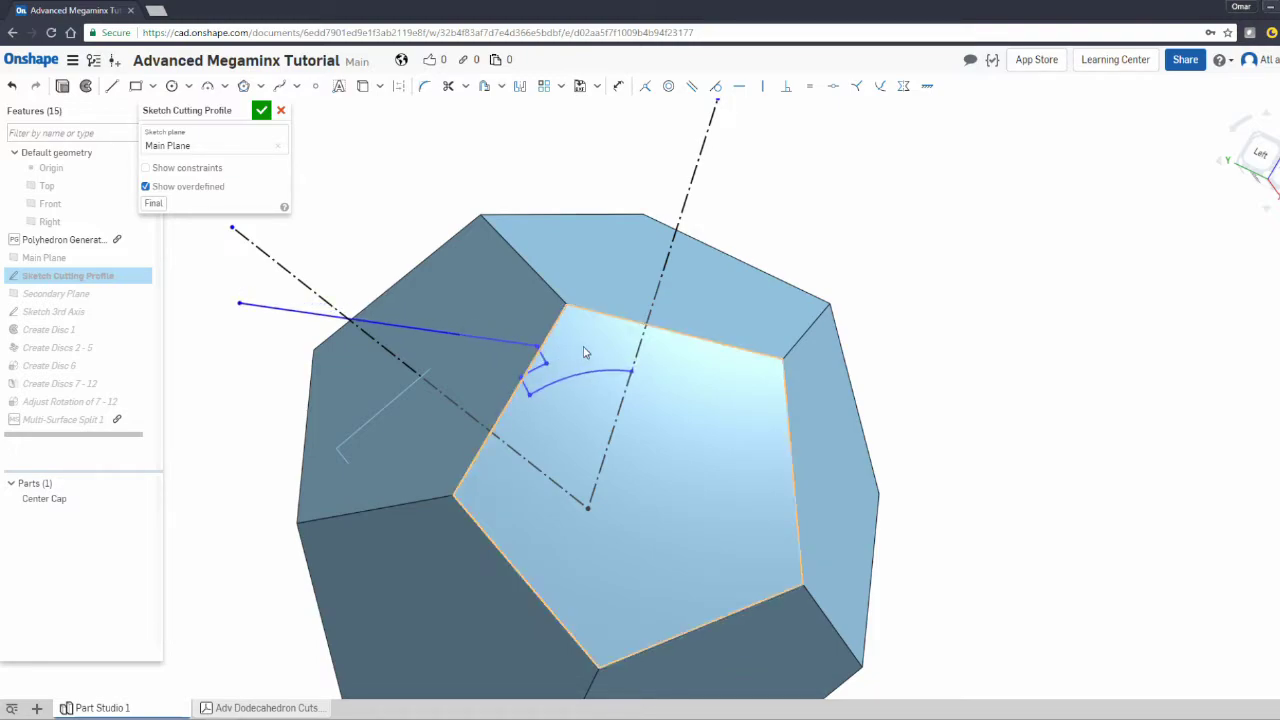
click(597, 268)
click(370, 318)
click(618, 86)
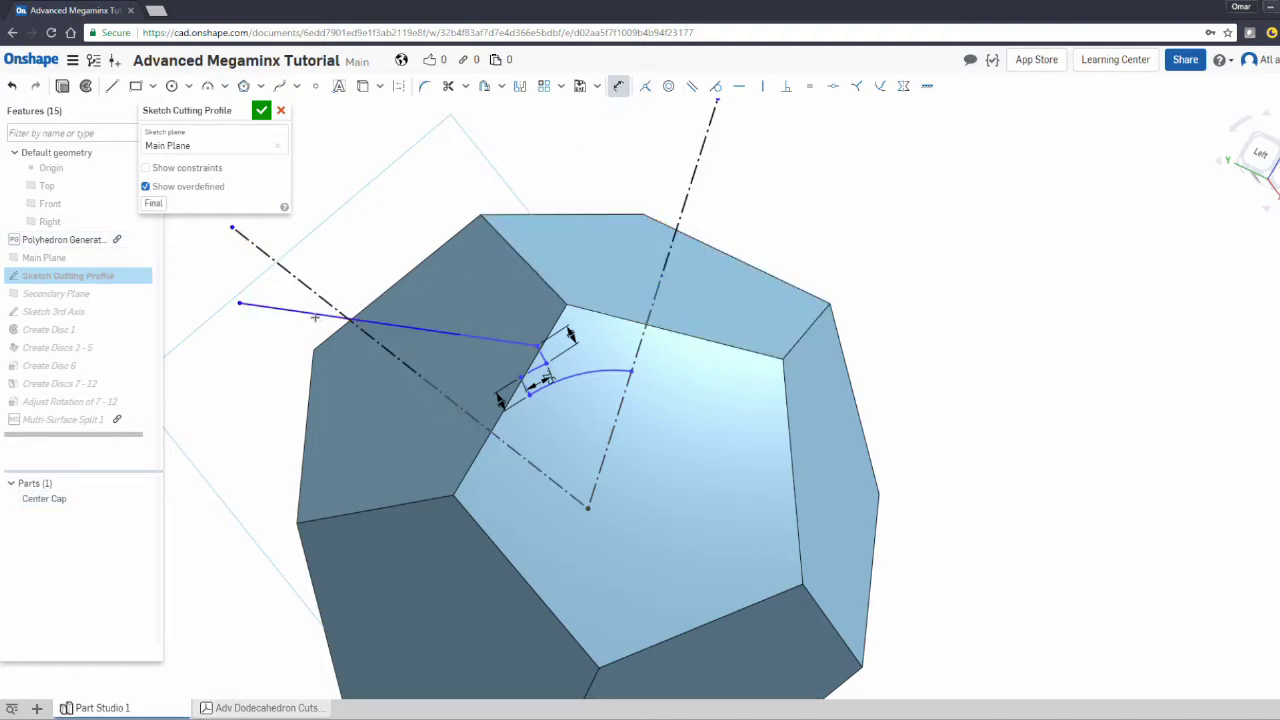
click(362, 317)
click(378, 251)
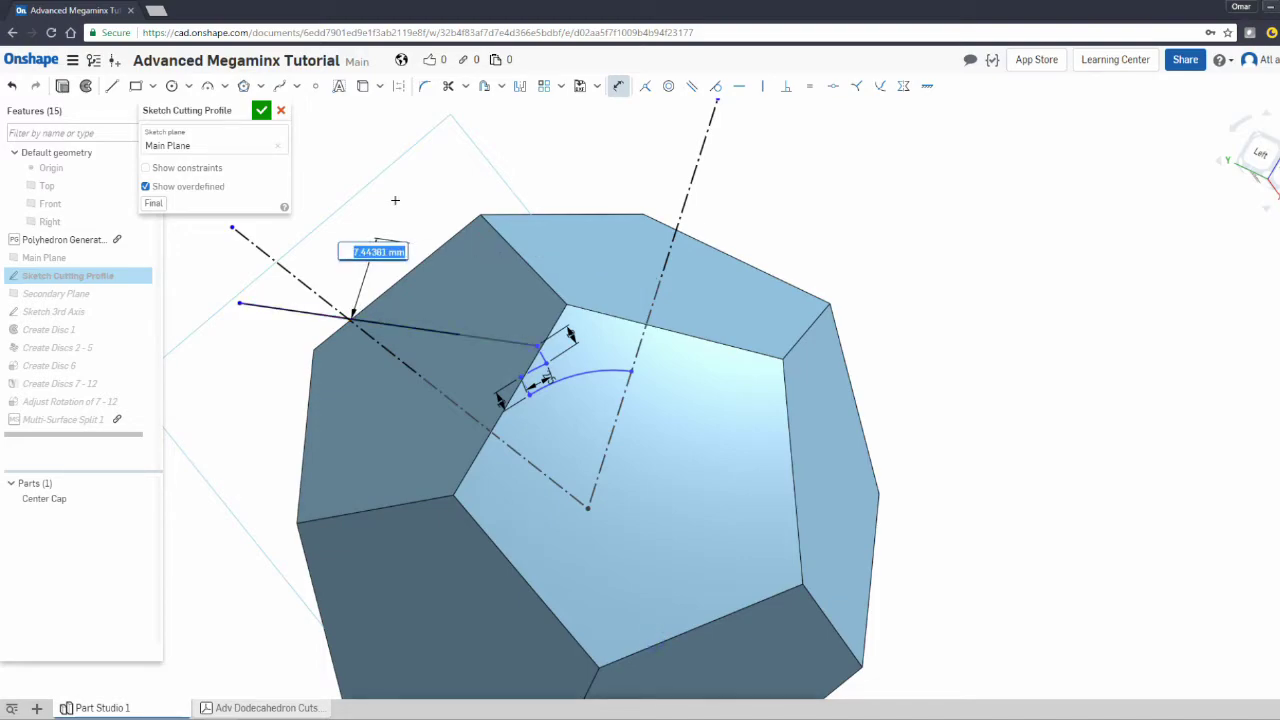
key(Return)
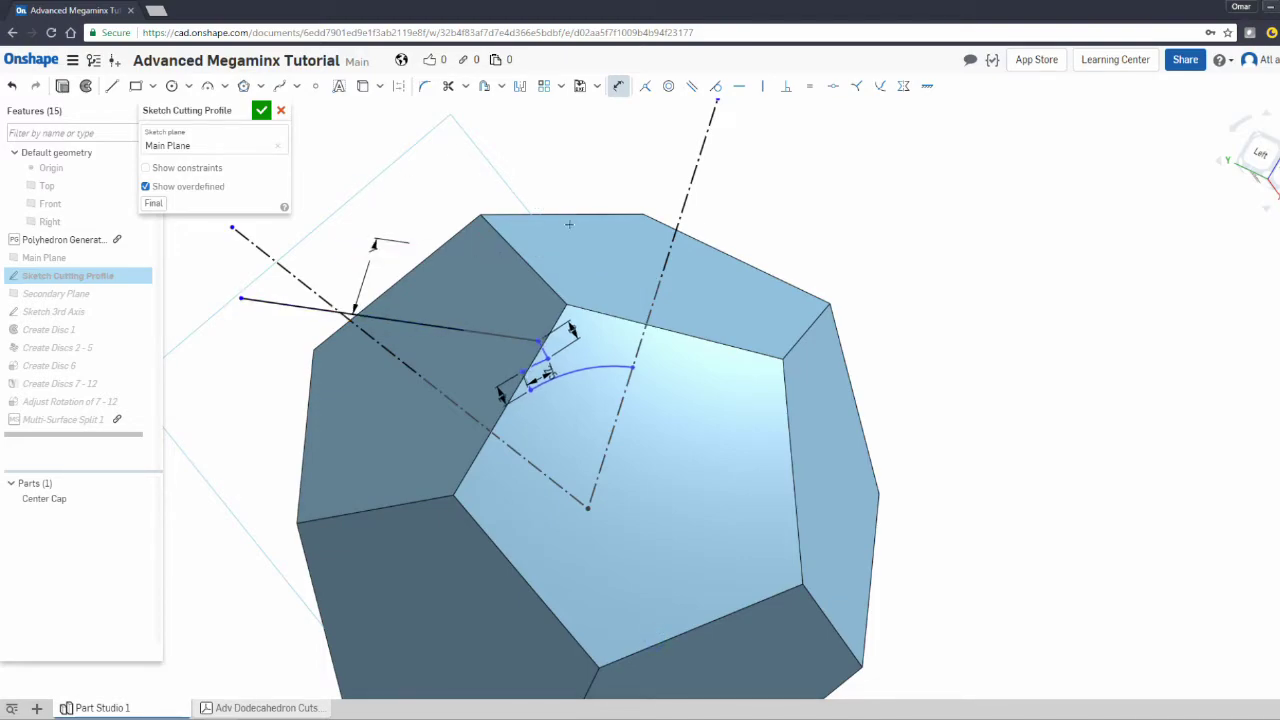
key(Escape)
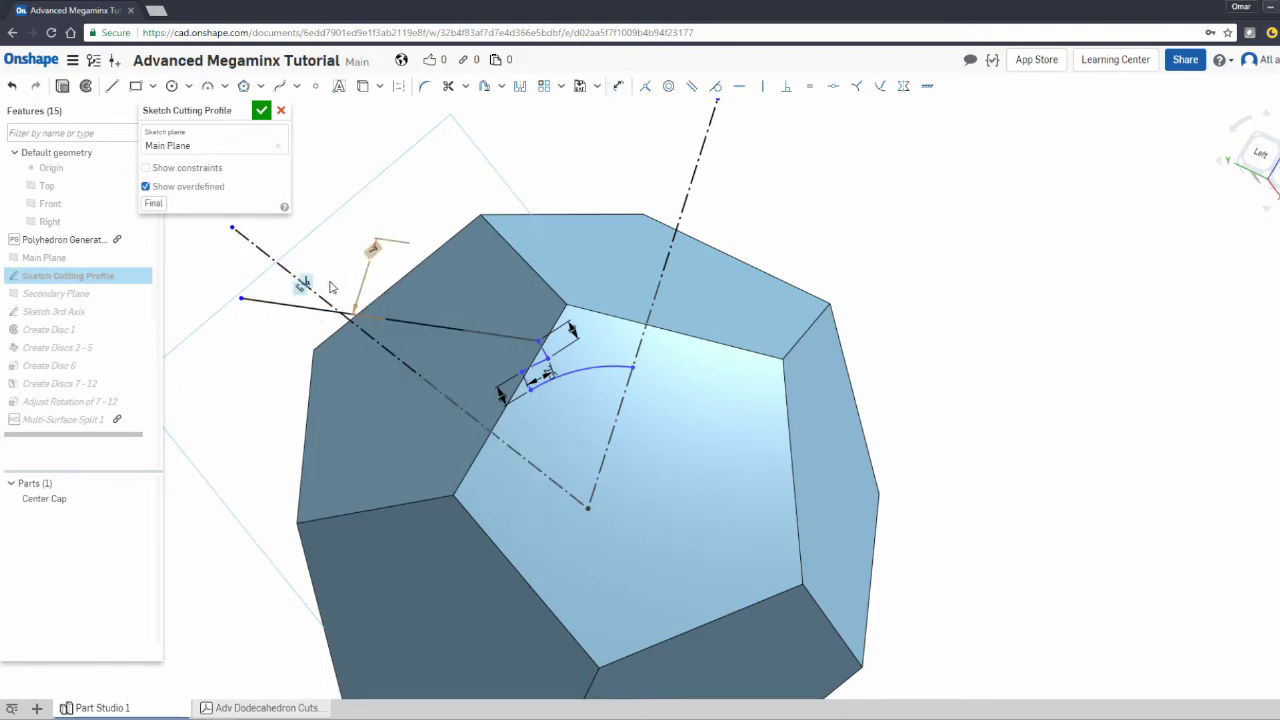
click(300, 310)
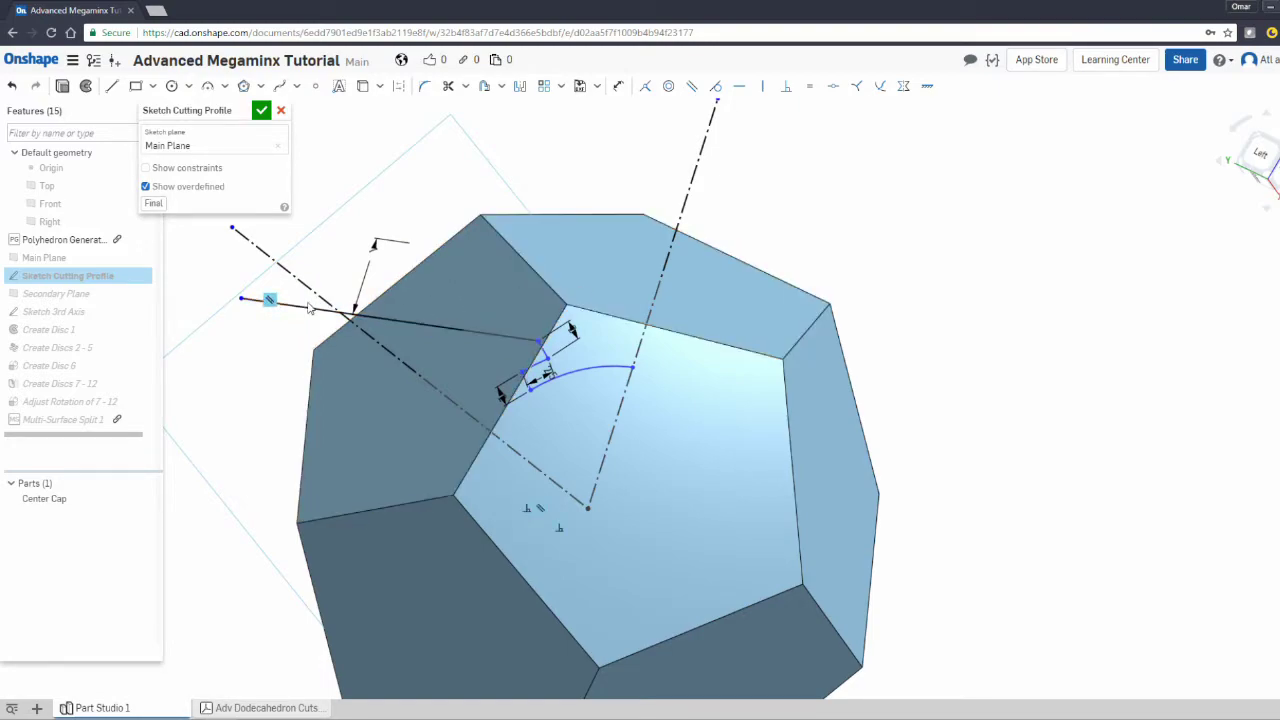
Finish the Cutting Profile sketch, roll the model back to Create Disc 1 and isolate the revolved disc by hiding the Center Cap.
key(Escape)
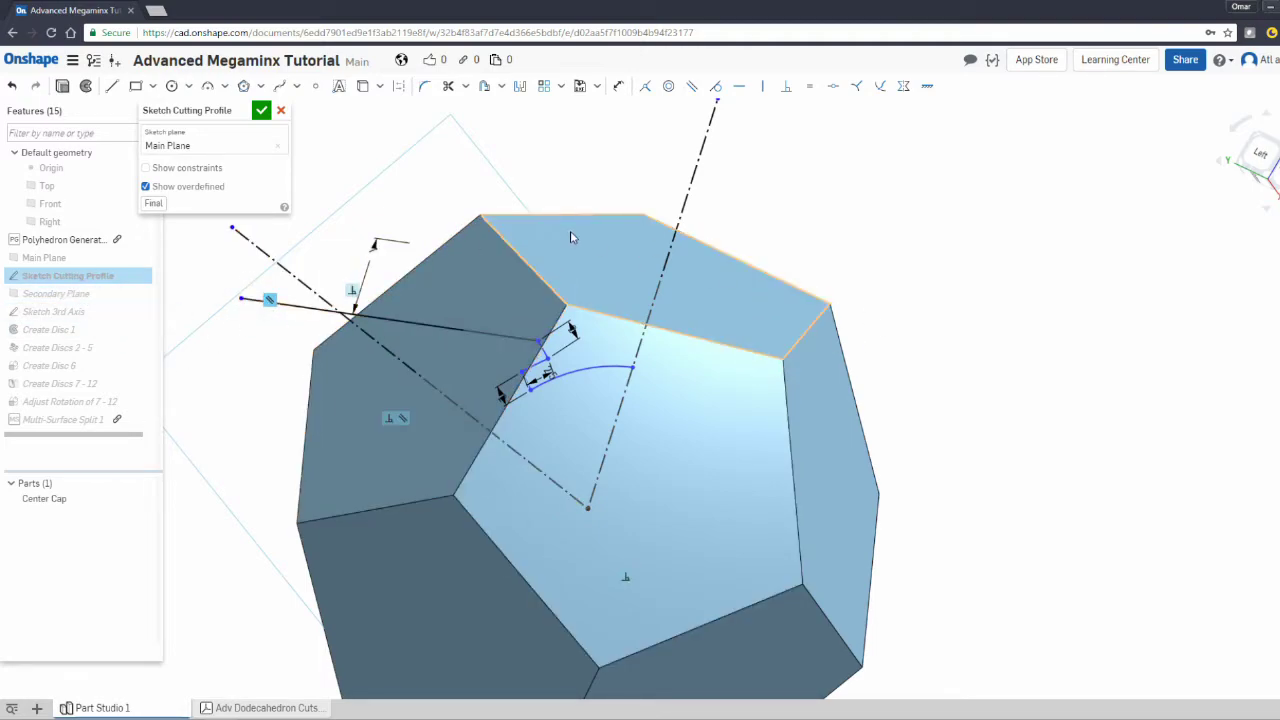
click(261, 111)
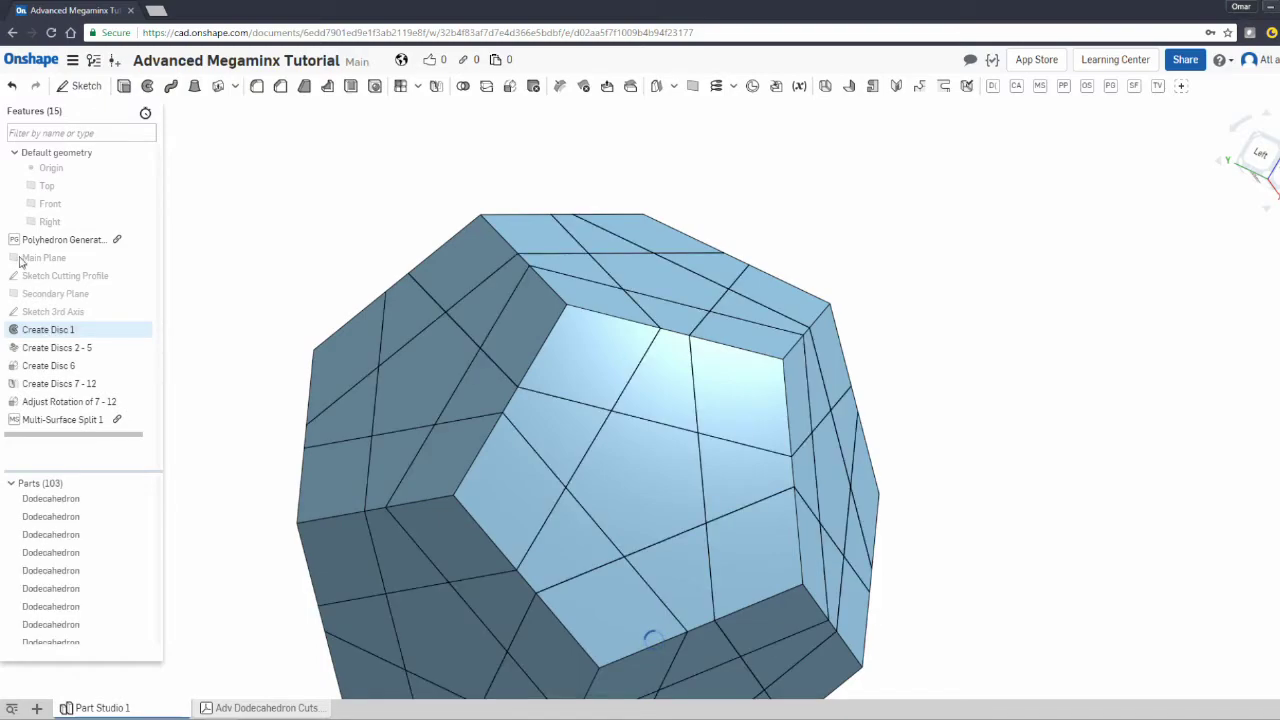
right_click(67, 331)
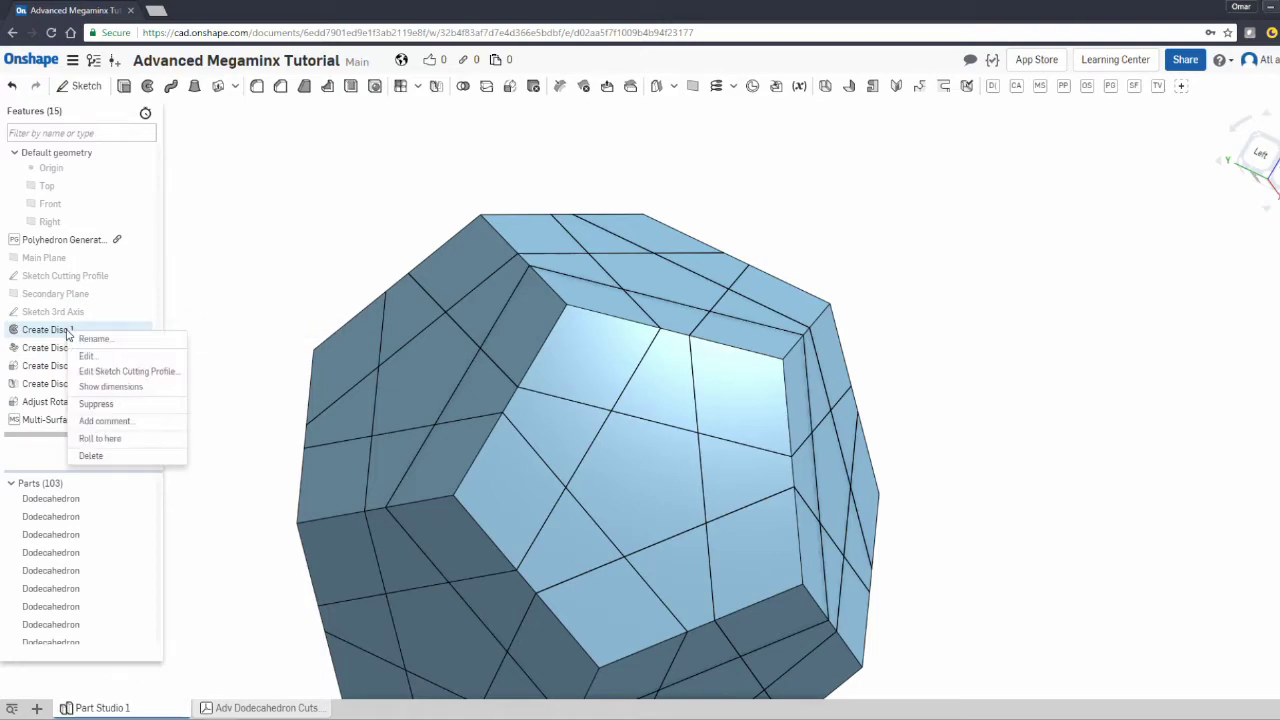
click(100, 438)
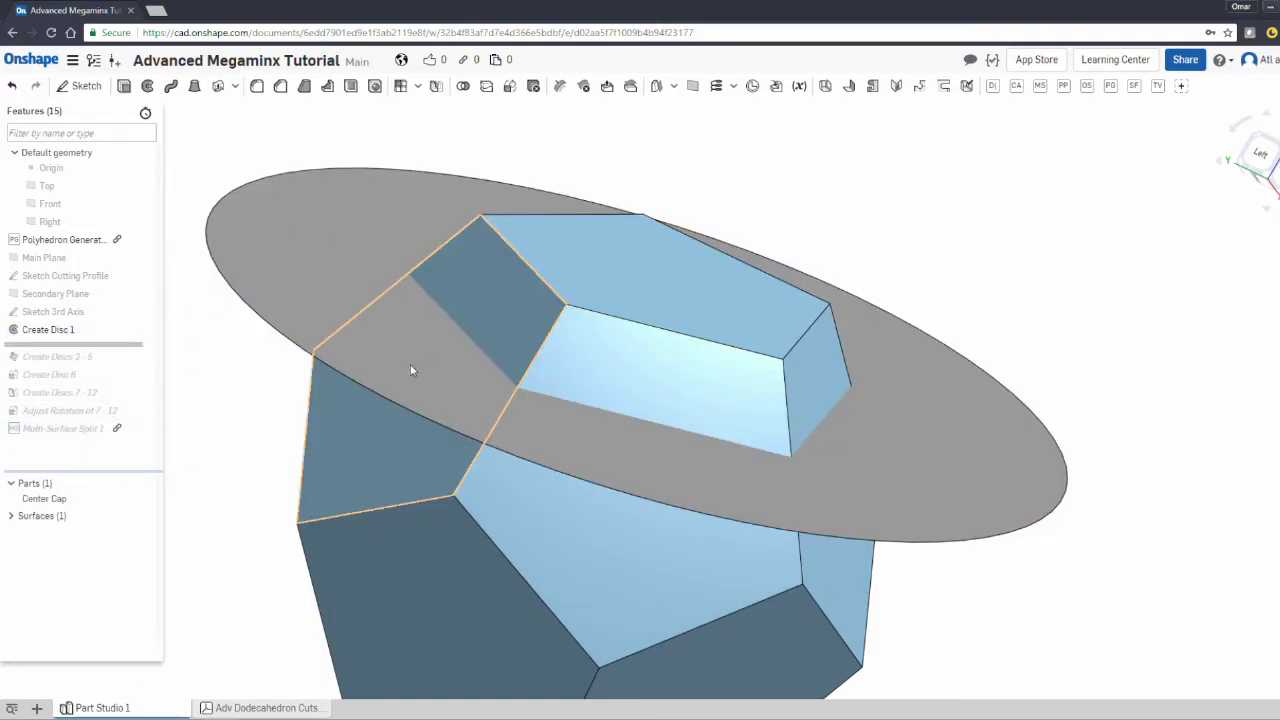
click(145, 498)
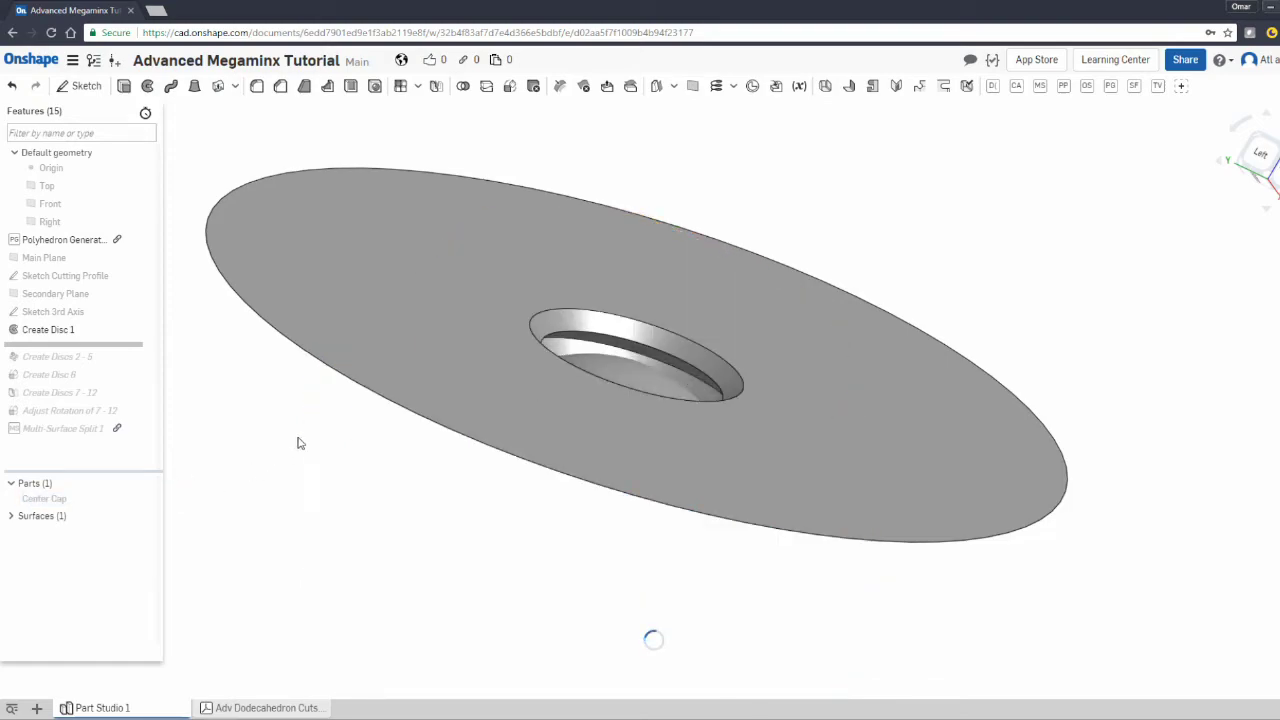
mouse_move(663, 337)
right_down()
mouse_move(672, 296)
mouse_move(669, 326)
right_up()
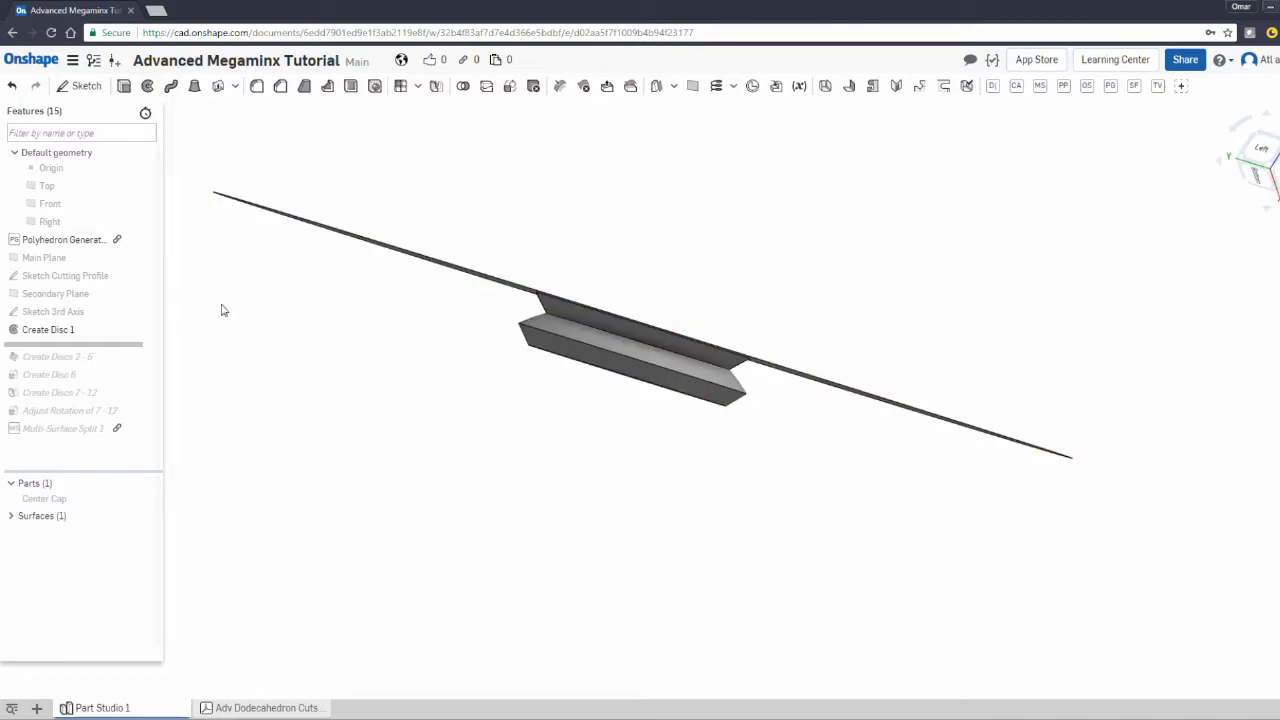
Remove the cutting line's distance dimension to the top face in the Cutting Profile sketch and tilt the line's outer end upward.
double_click(62, 275)
key(n)
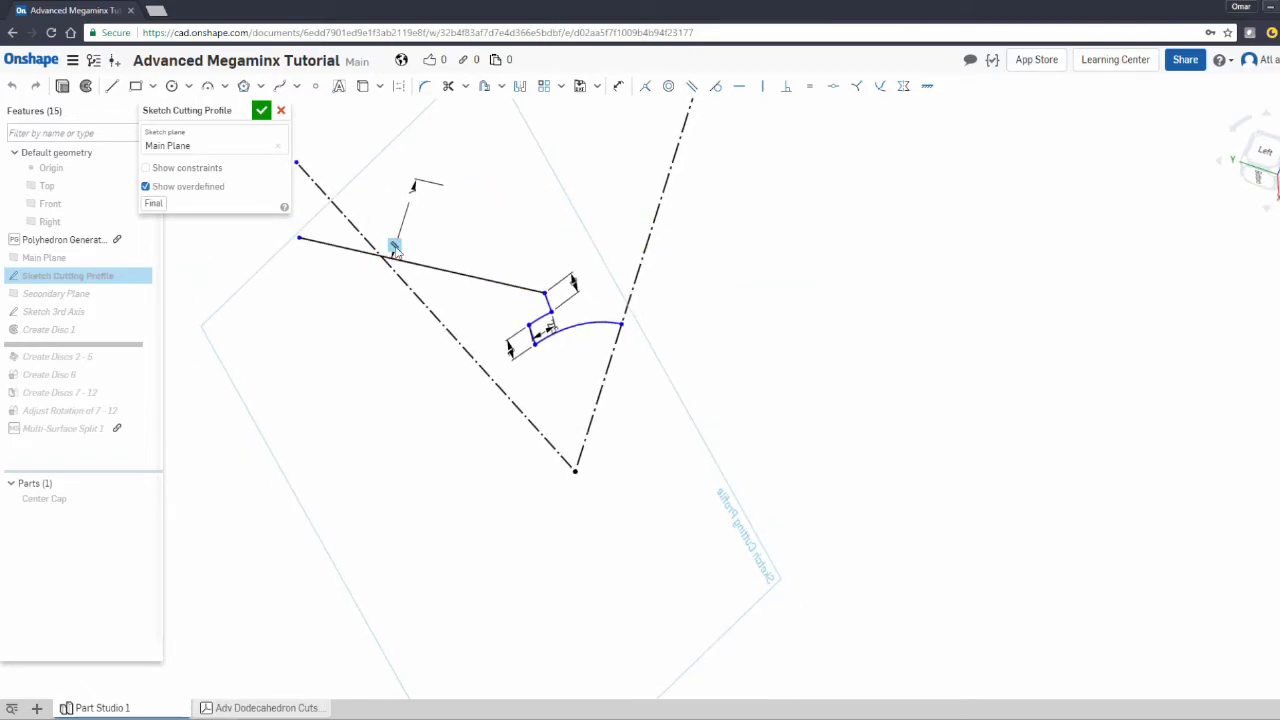
click(144, 500)
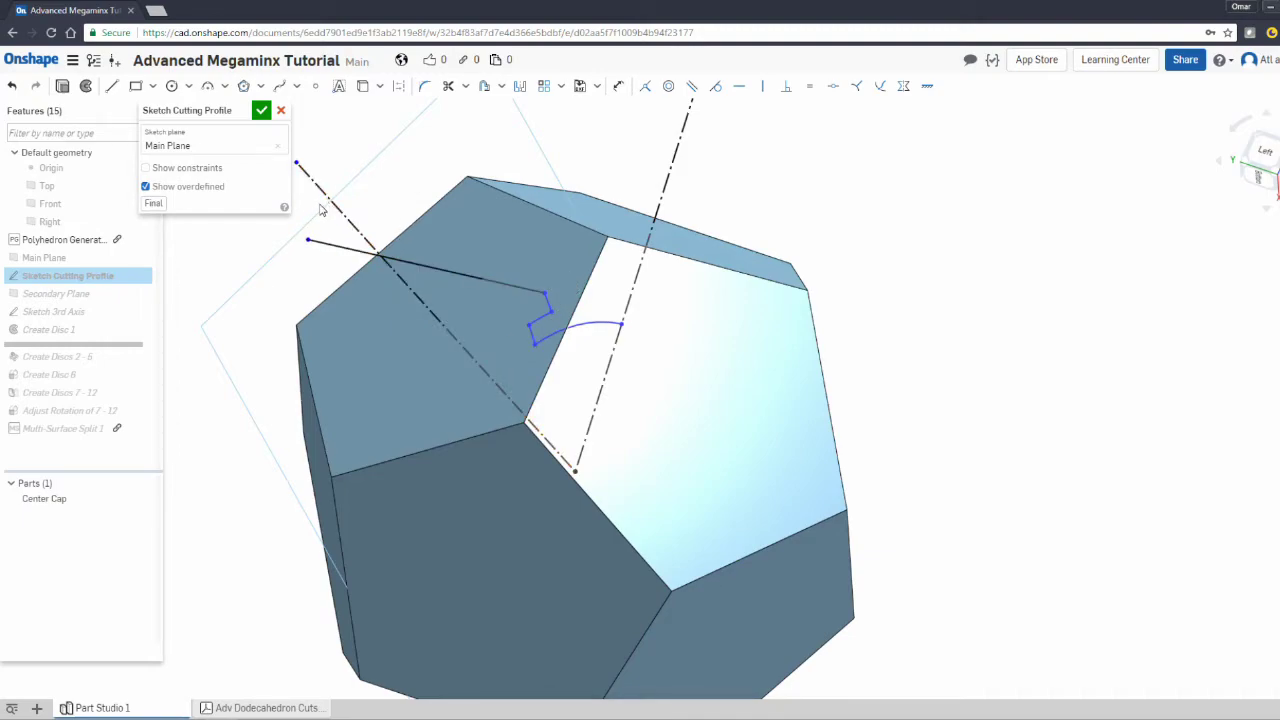
drag(335, 246, 382, 199)
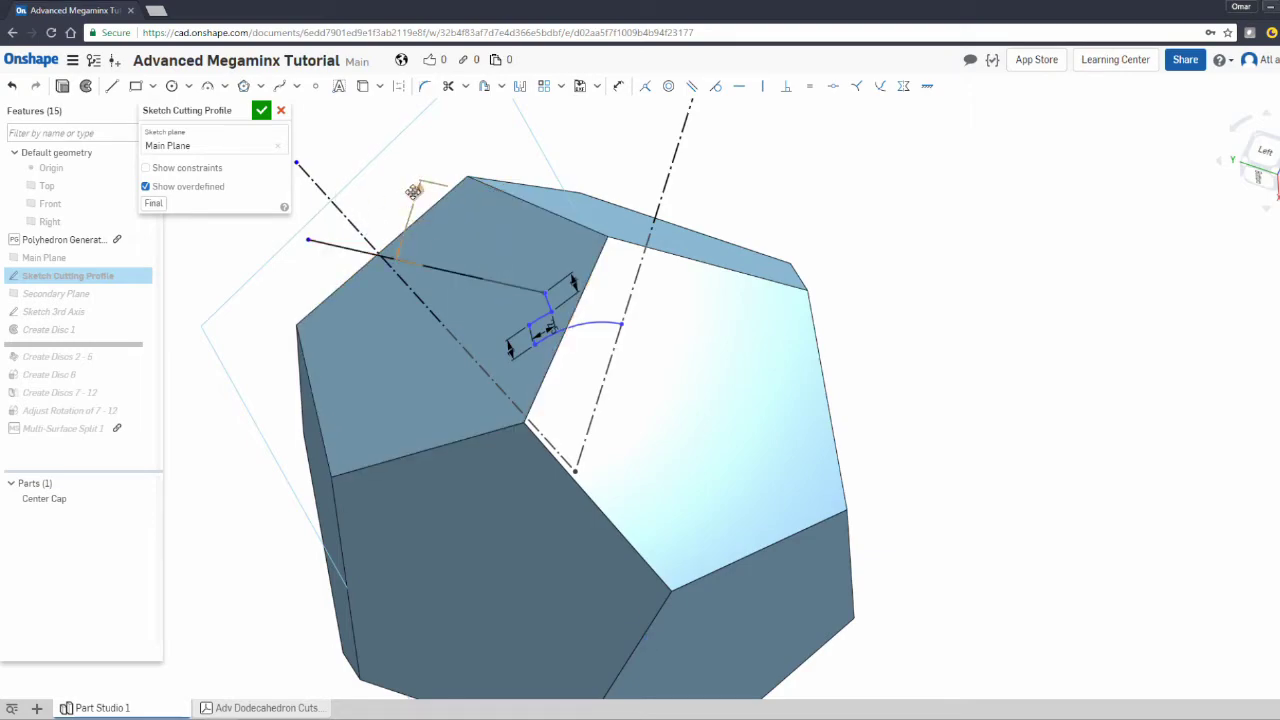
click(328, 245)
mouse_move(310, 247)
mouse_down()
mouse_move(312, 197)
mouse_move(334, 191)
mouse_up()
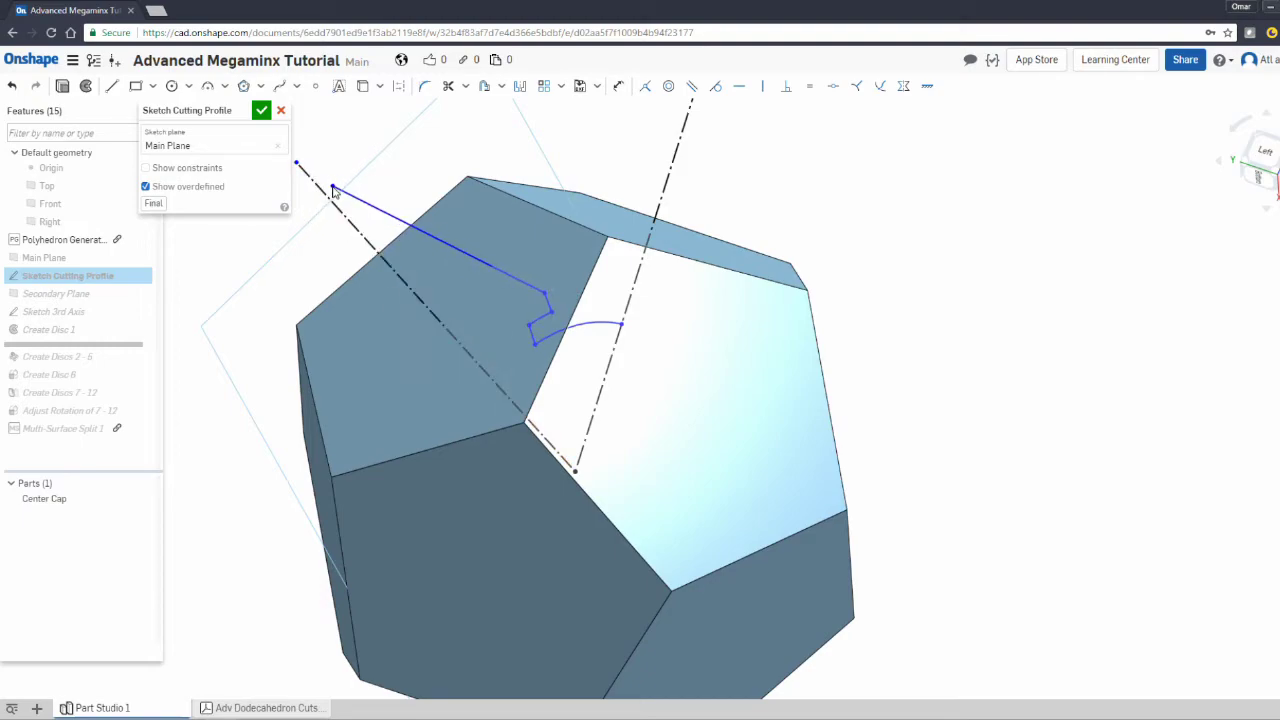
click(262, 111)
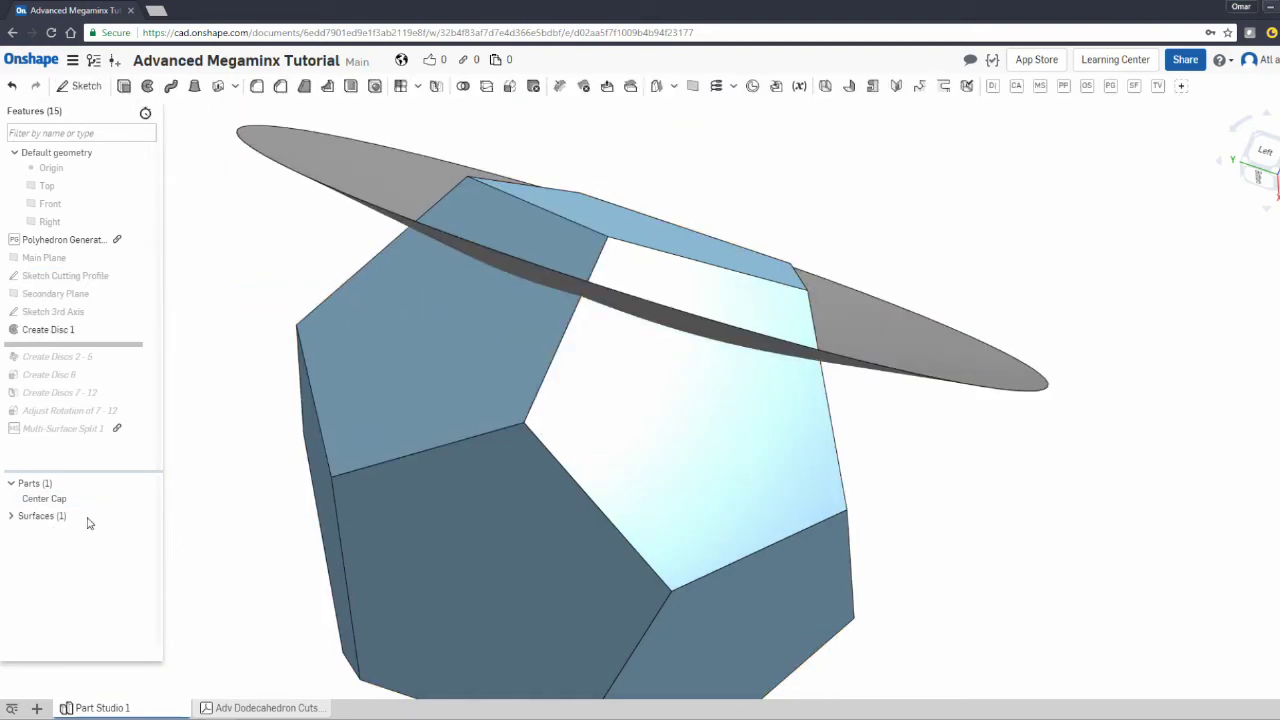
Hide the Center Cap and examine the side profile of the shallow conical disc.
click(145, 500)
right_drag(423, 406, 395, 392)
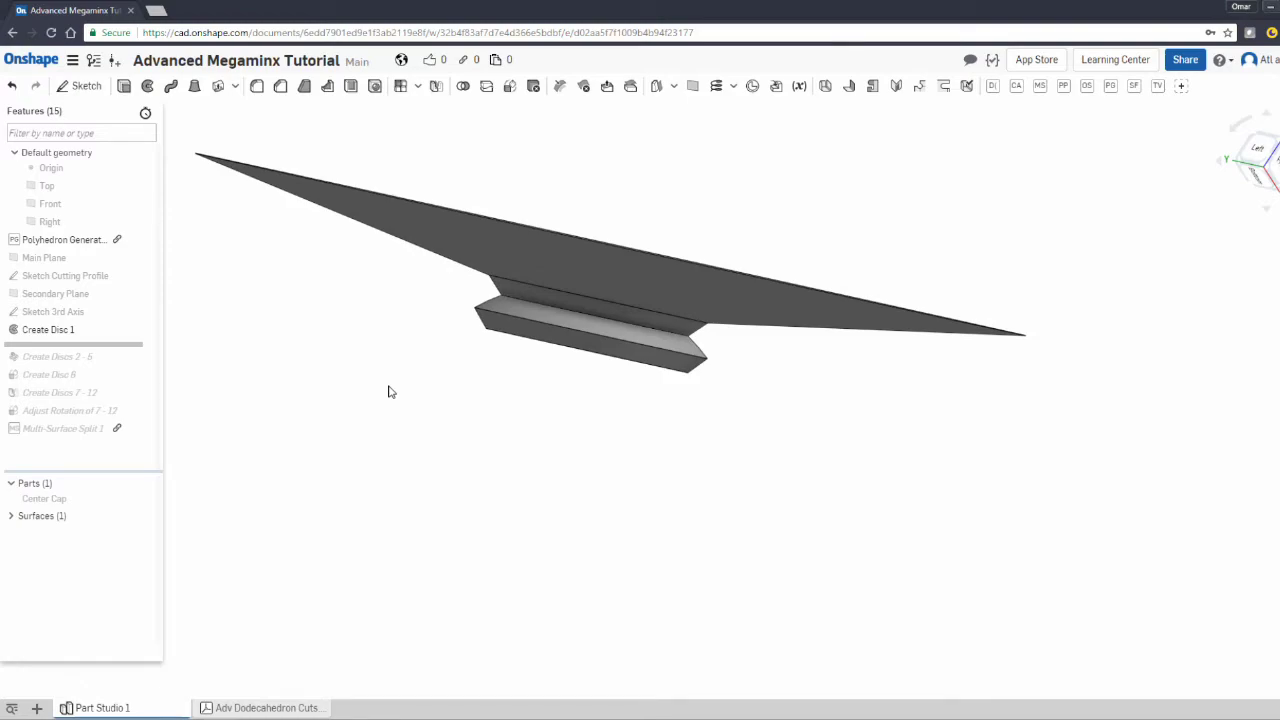
right_drag(390, 392, 466, 418)
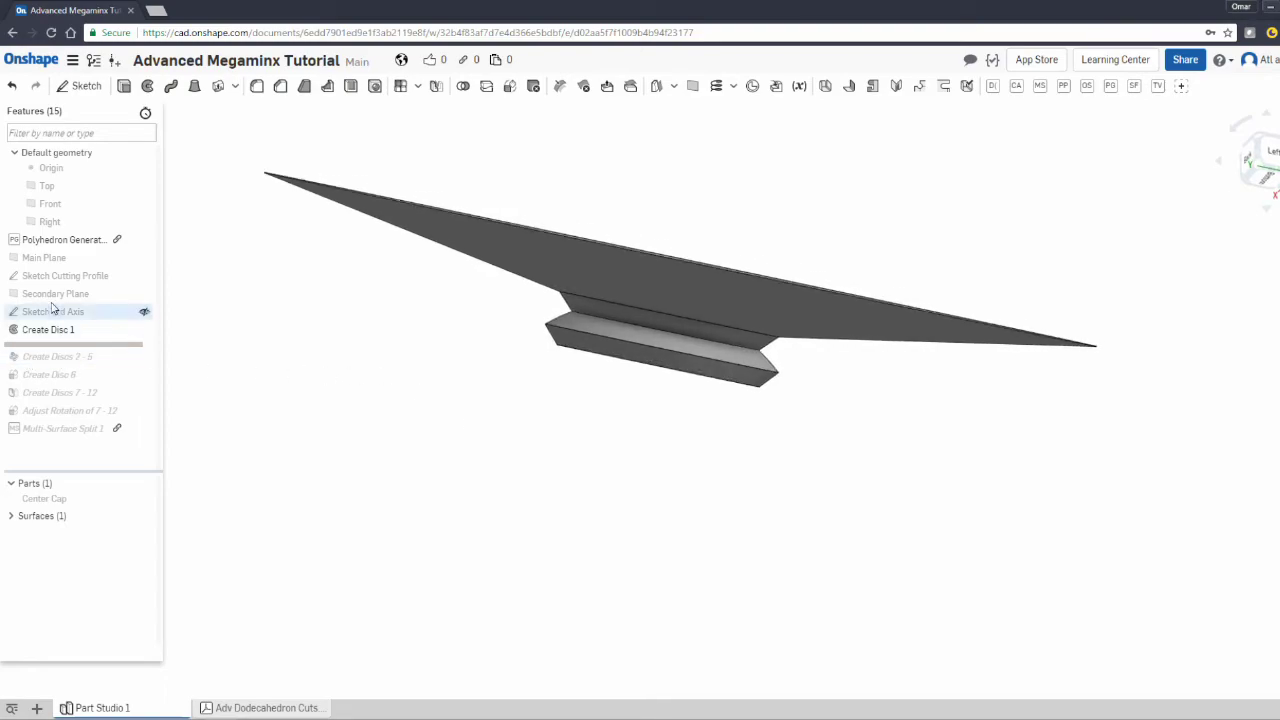
Show the Center Cap and raise the cutting line's outer end in the Cutting Profile sketch to make the disc a steeper cone.
double_click(100, 276)
key(n)
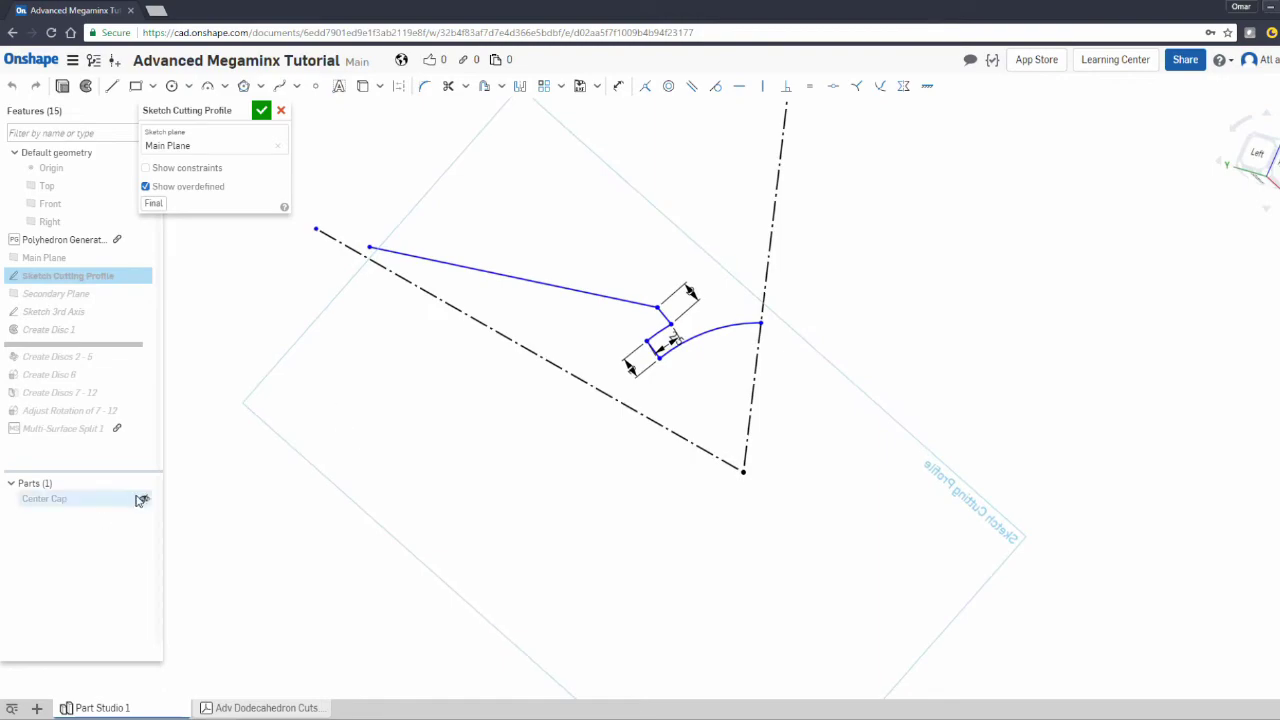
click(146, 499)
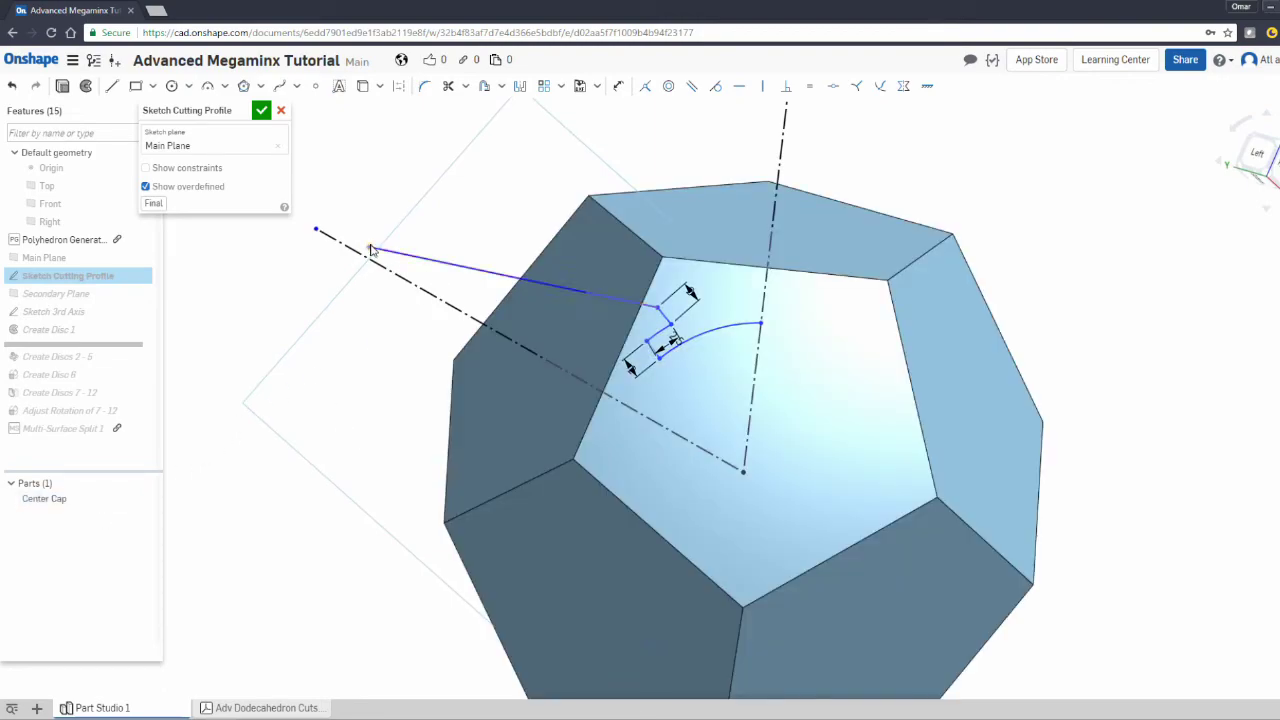
drag(372, 248, 461, 156)
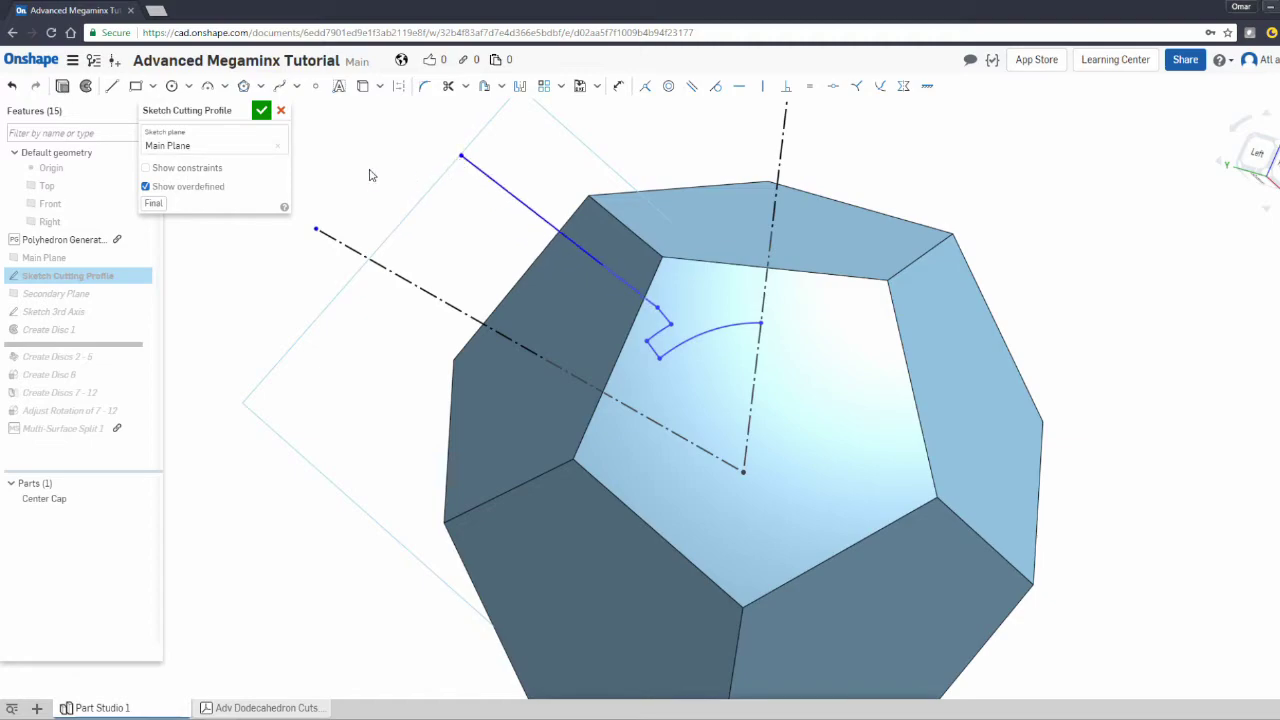
click(261, 112)
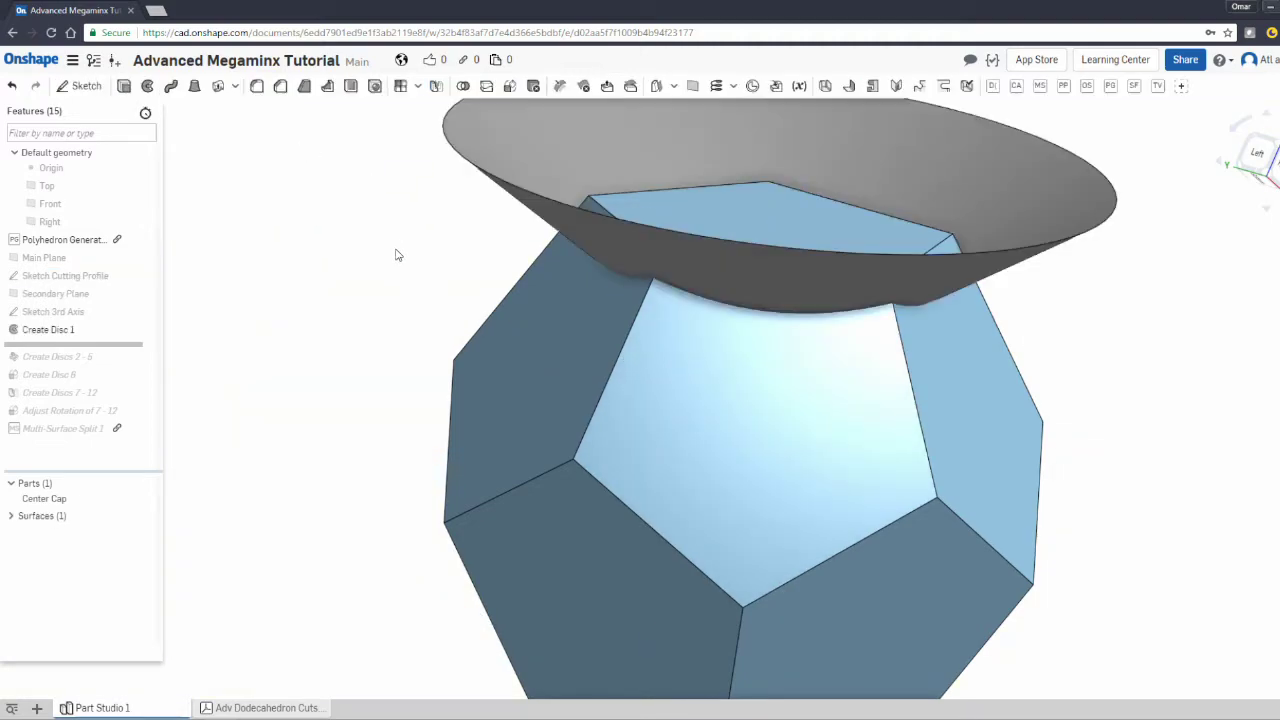
Examine the steep conical disc with and without the Center Cap, and review the curves and axis revolved in Create Disc 1.
scroll(350, 304, down, 2)
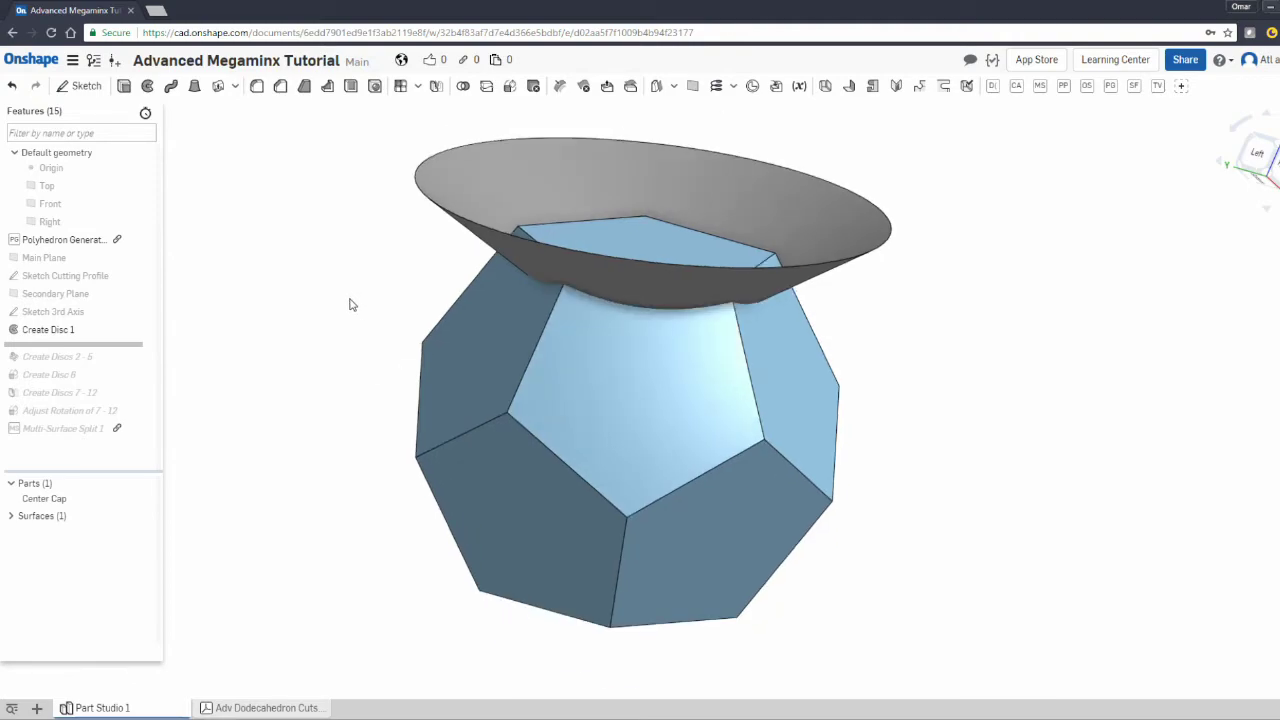
right_drag(381, 296, 376, 347)
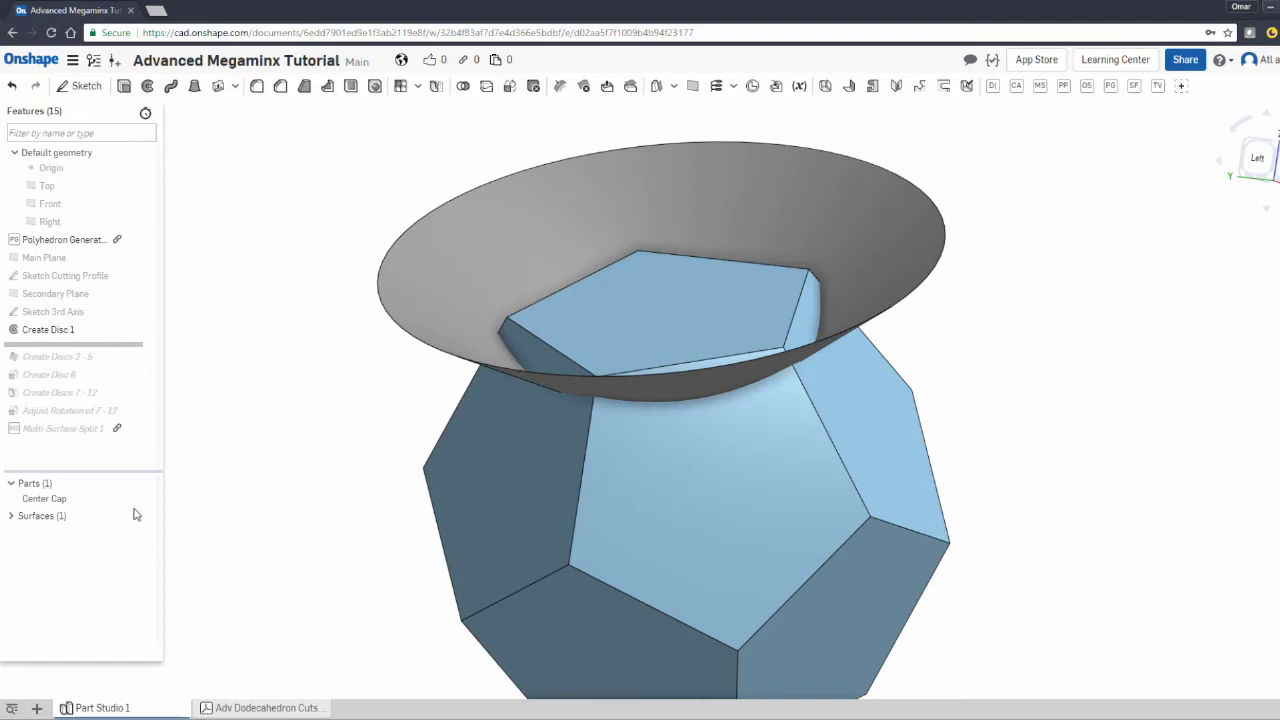
click(144, 498)
right_drag(278, 486, 344, 502)
click(144, 498)
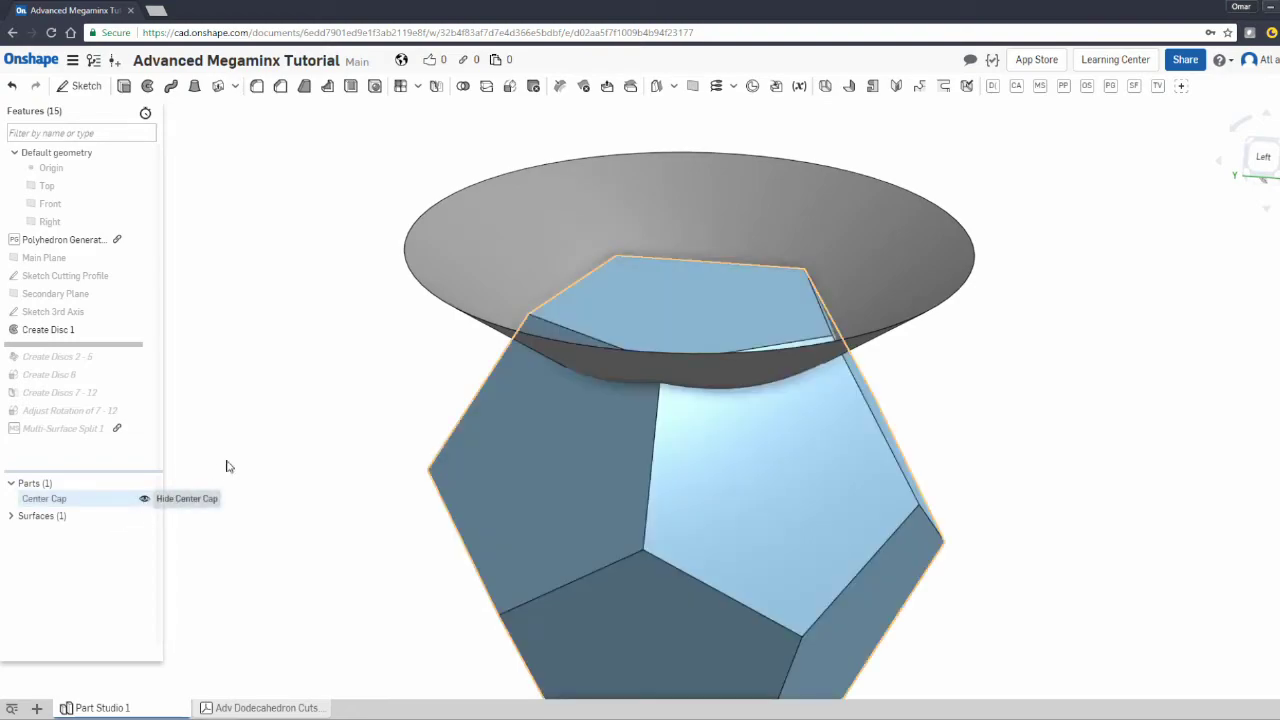
double_click(48, 330)
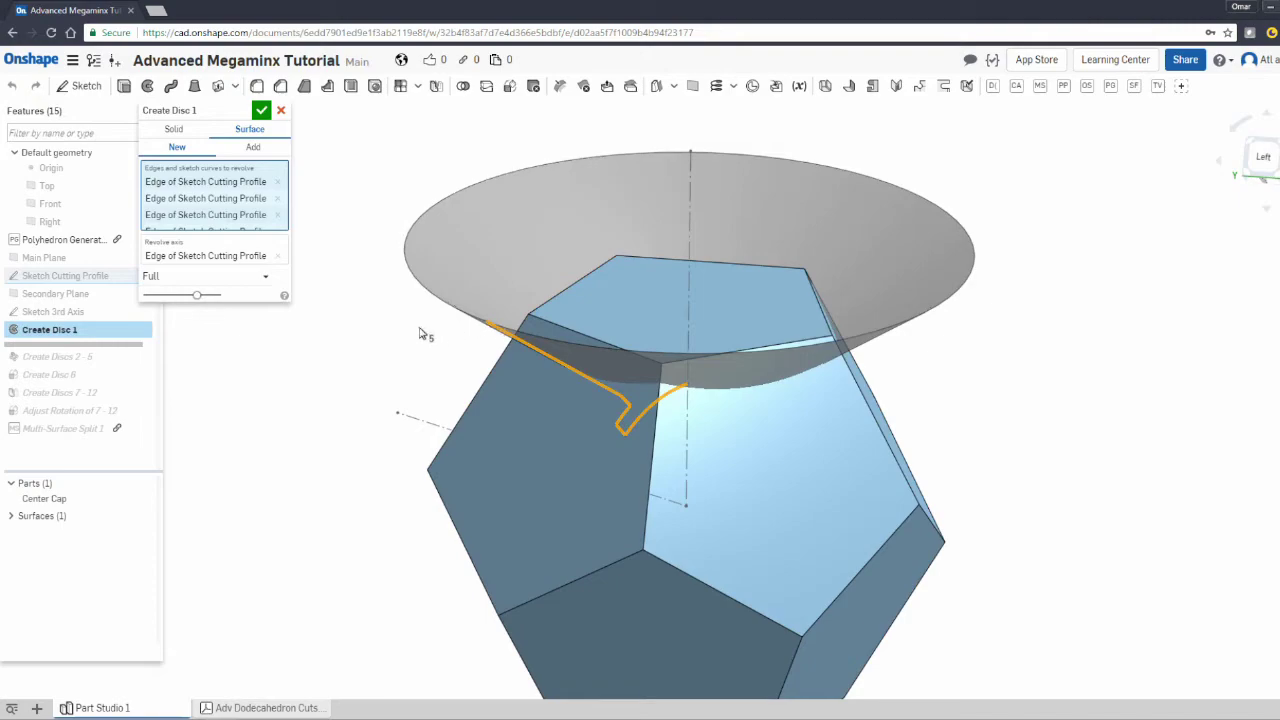
mouse_move(413, 335)
right_down()
mouse_move(394, 331)
mouse_move(408, 334)
right_up()
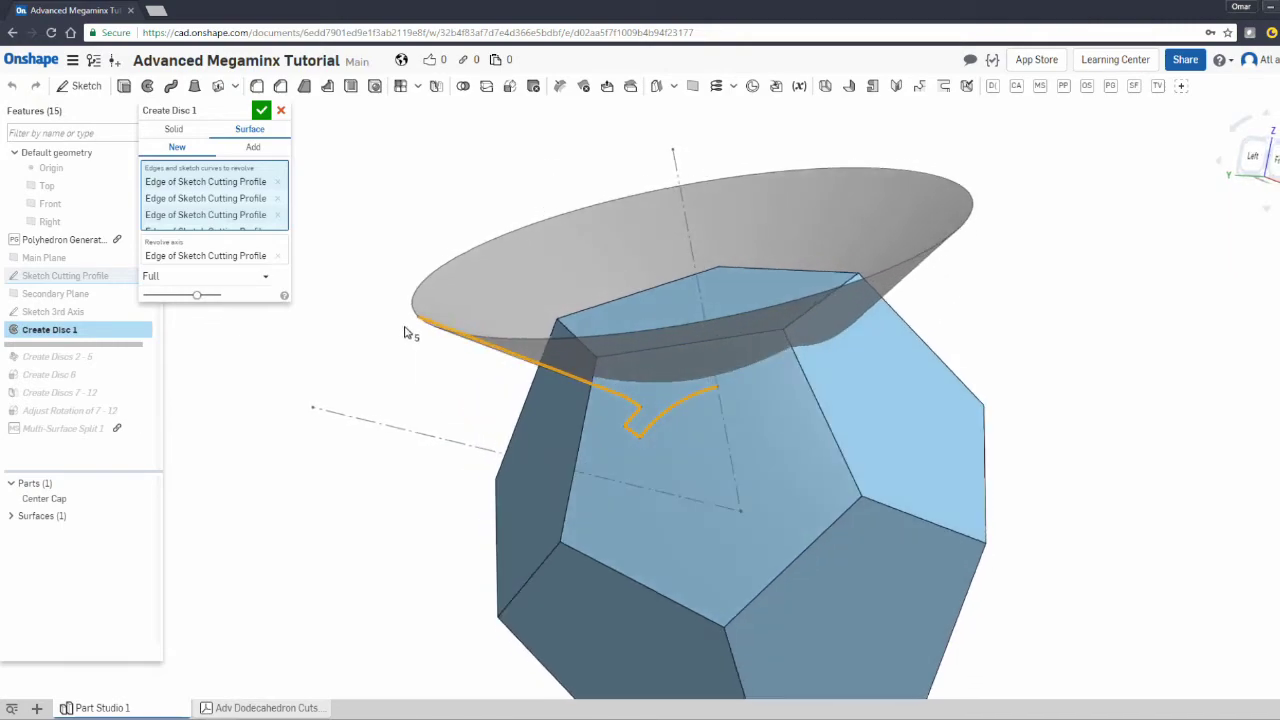
click(281, 110)
Pull the cutting line's outer end up through the top face so it revolves into a nearly cylindrical cut, and inspect the circular cut.
double_click(100, 277)
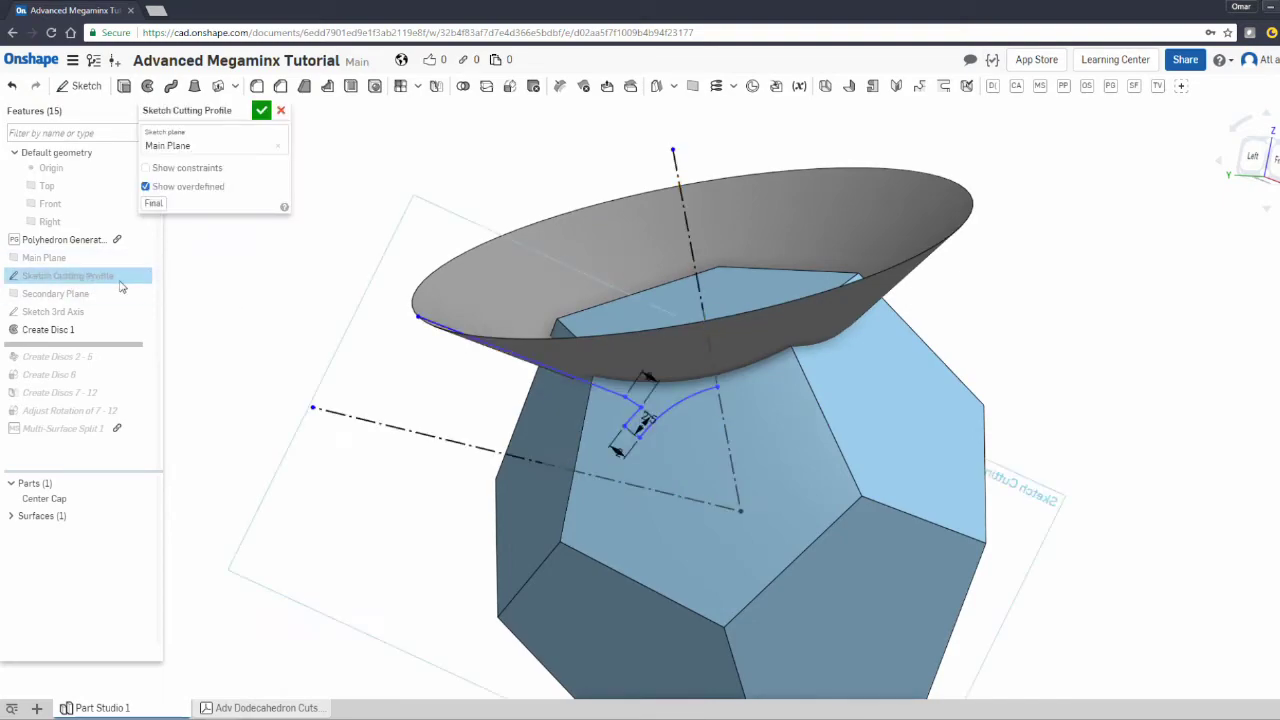
mouse_move(424, 310)
mouse_down()
mouse_move(474, 273)
mouse_move(565, 240)
mouse_up()
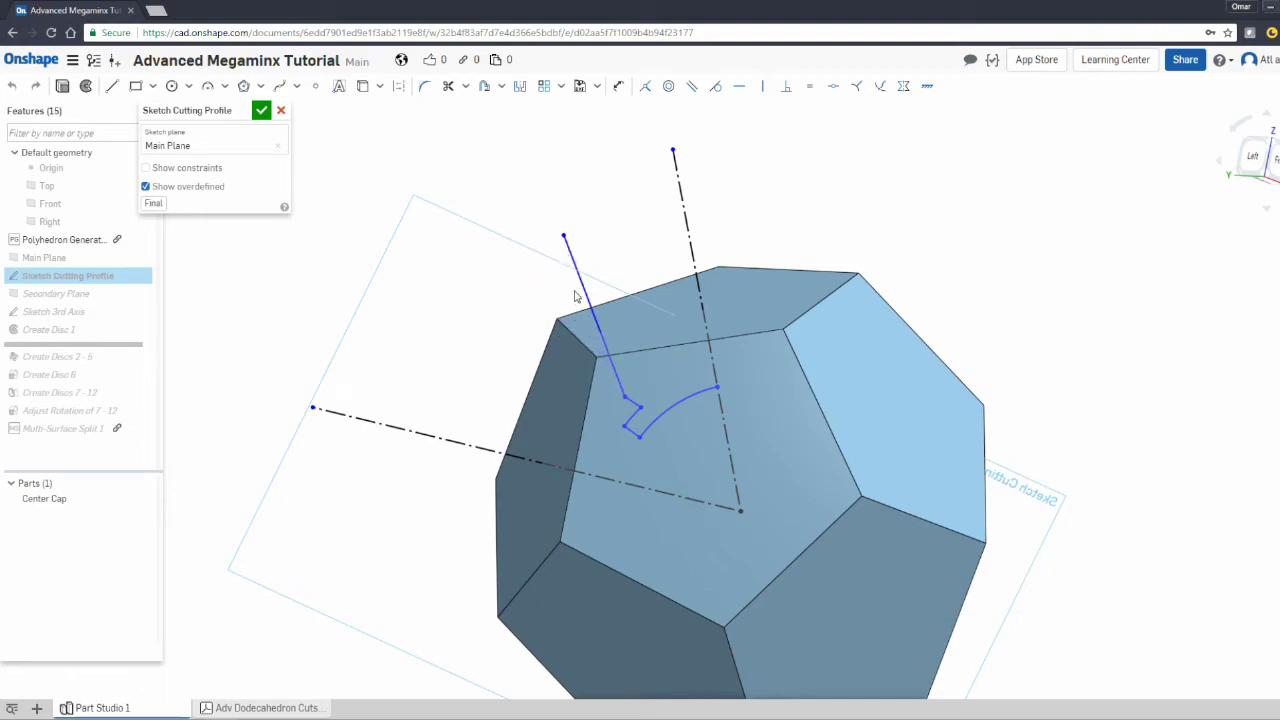
click(258, 116)
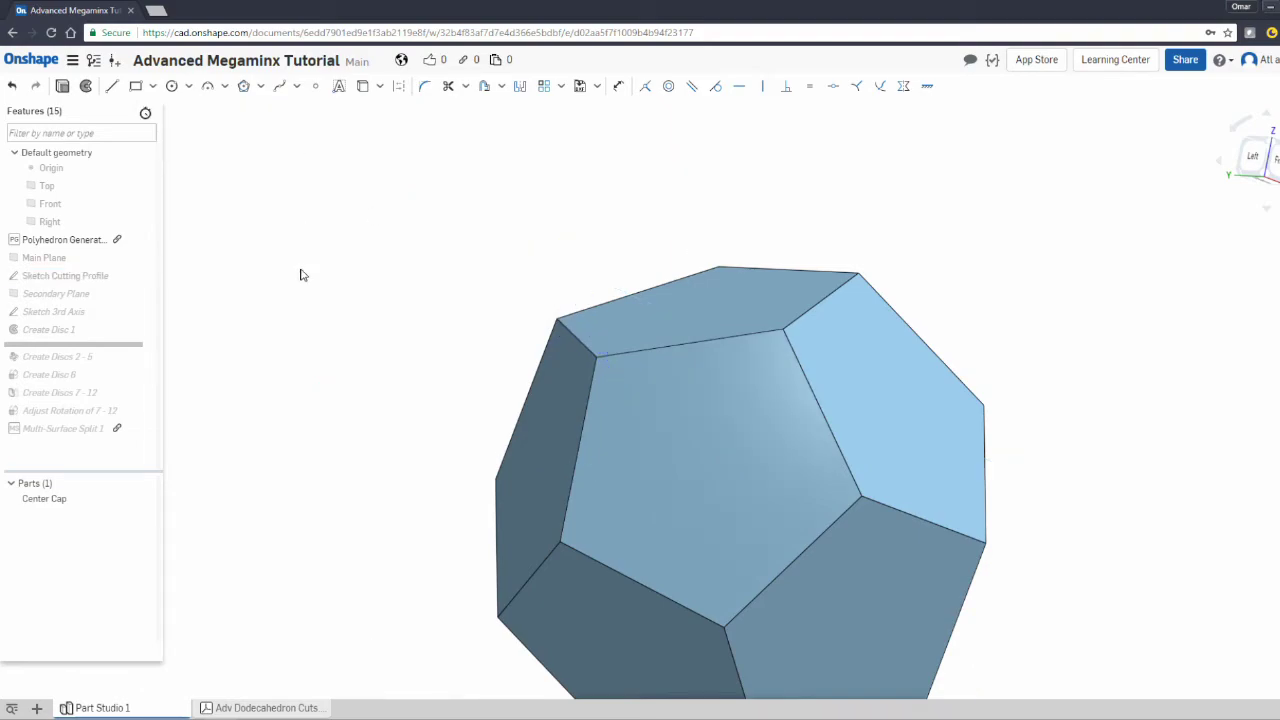
mouse_move(417, 274)
right_down()
mouse_move(441, 334)
mouse_move(437, 380)
mouse_move(440, 367)
right_up()
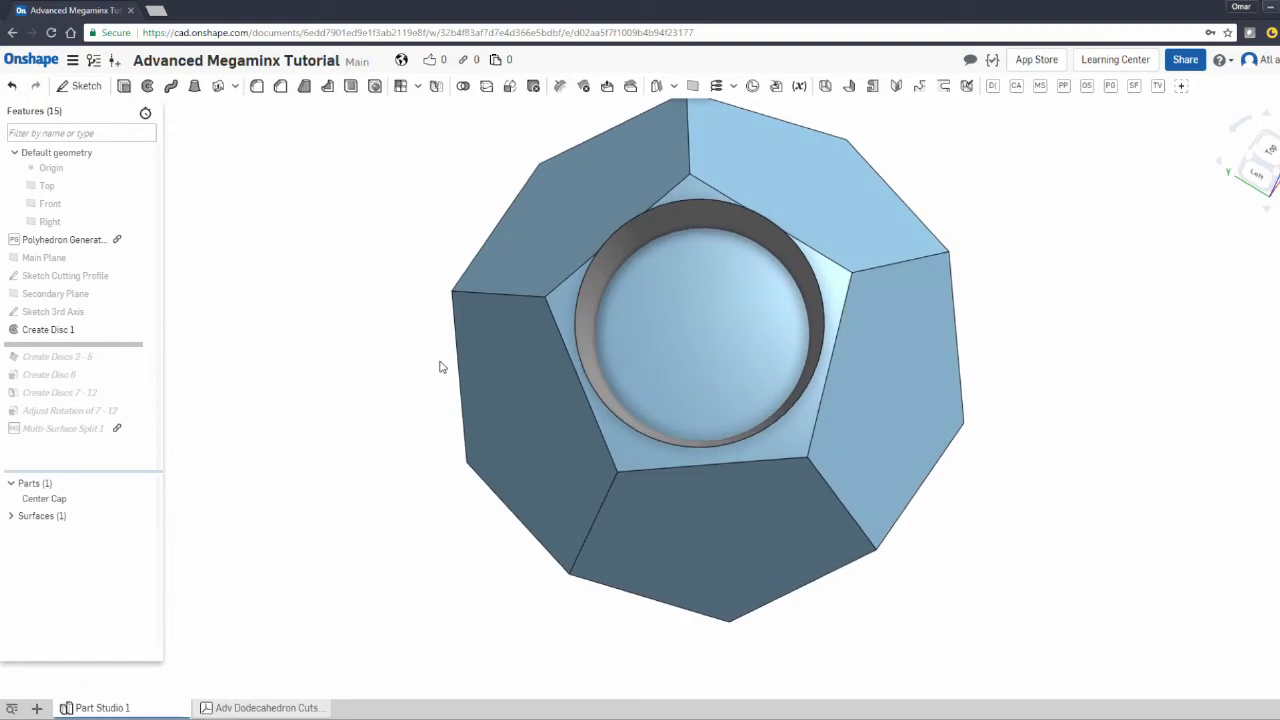
right_drag(439, 367, 430, 305)
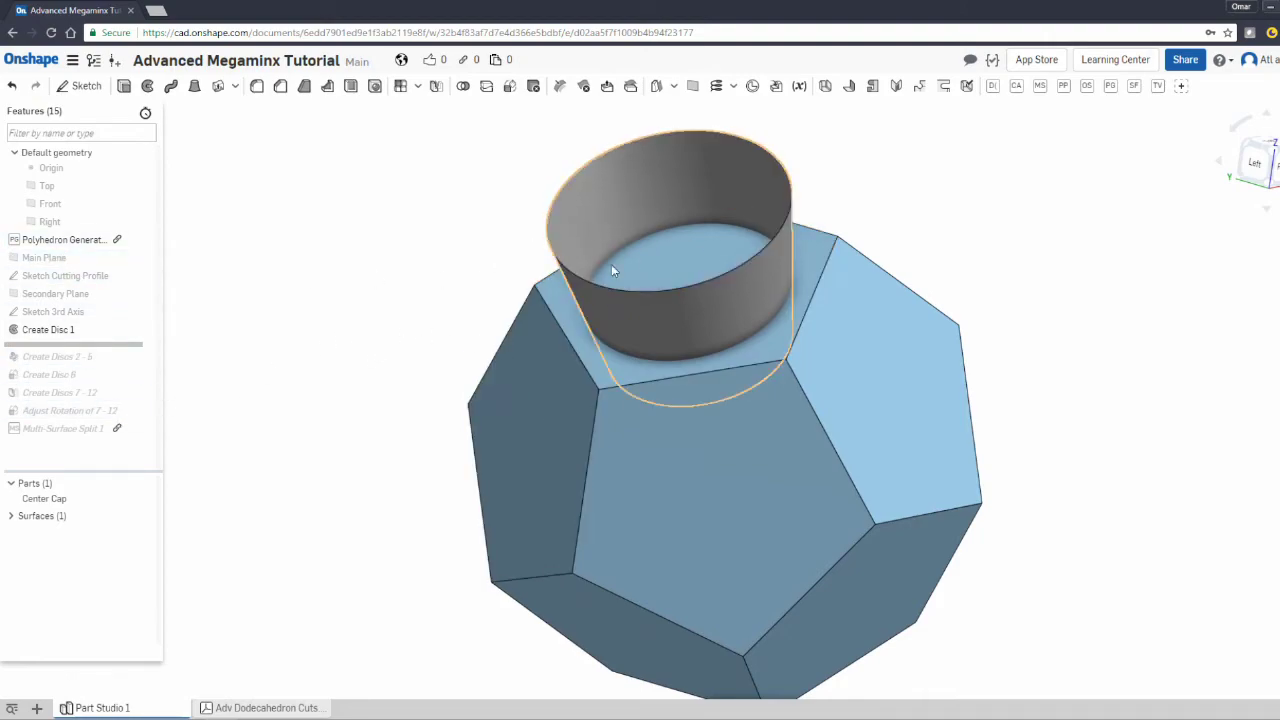
Swing the cutting line's outer end back outward in the Cutting Profile sketch and dimension its angle to the top face as 150°.
double_click(55, 277)
mouse_move(553, 258)
mouse_down()
mouse_move(429, 303)
mouse_move(388, 344)
mouse_up()
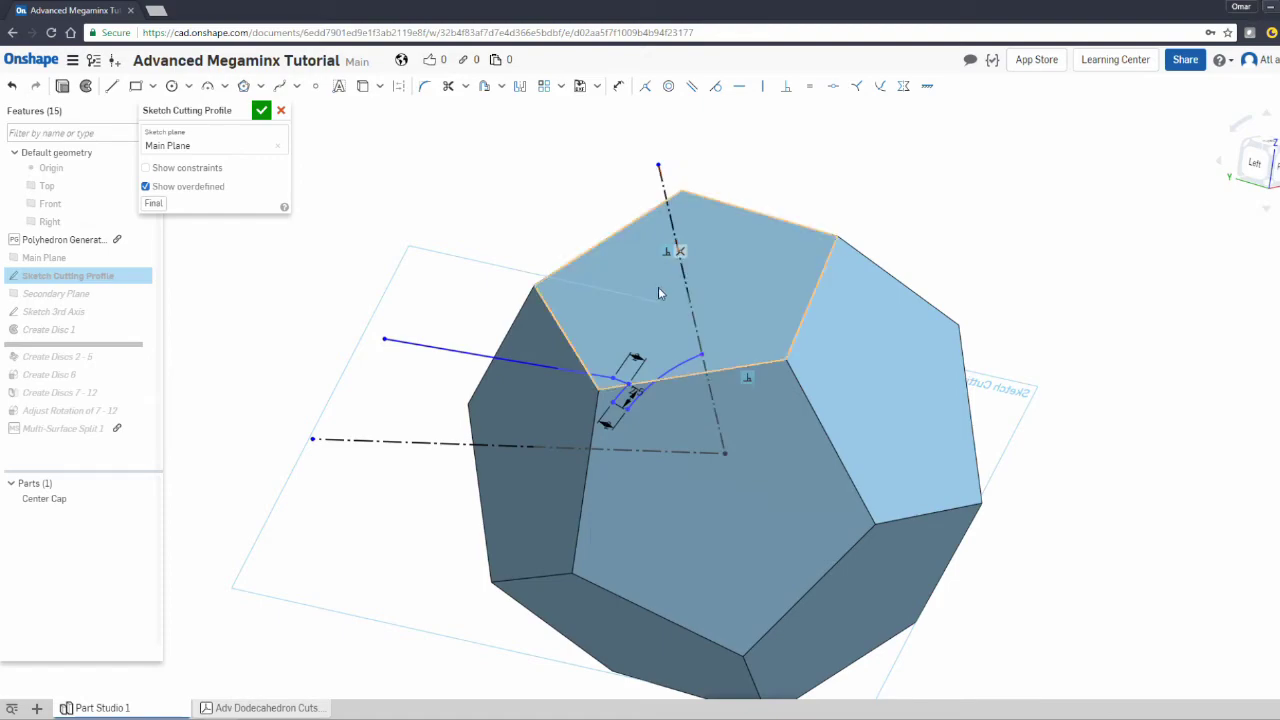
click(618, 86)
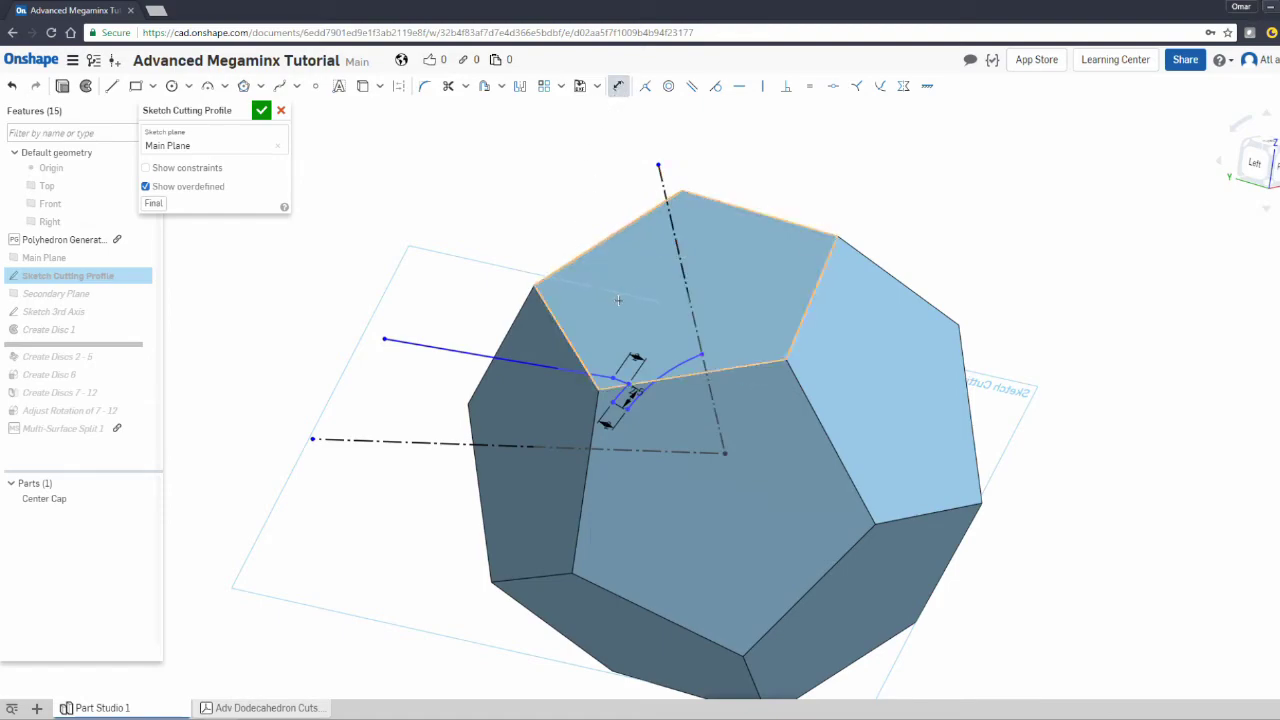
click(437, 343)
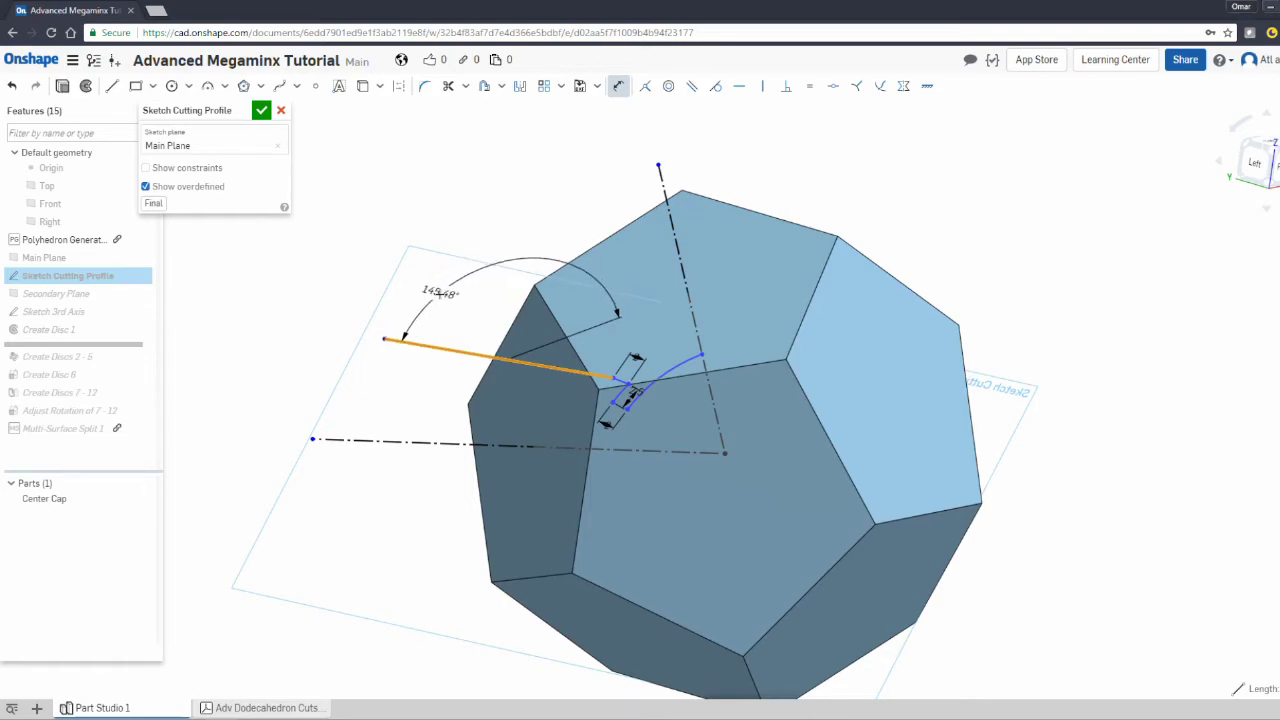
click(442, 295)
right_drag(346, 266, 346, 232)
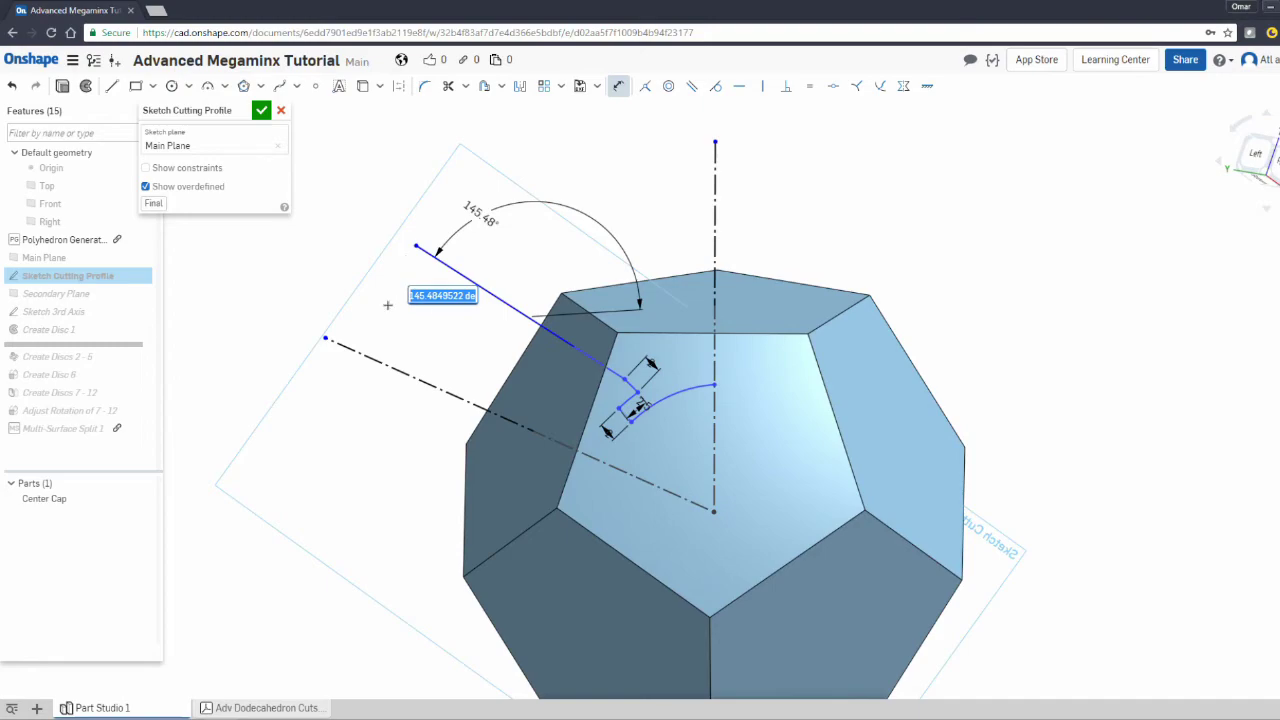
text(150)
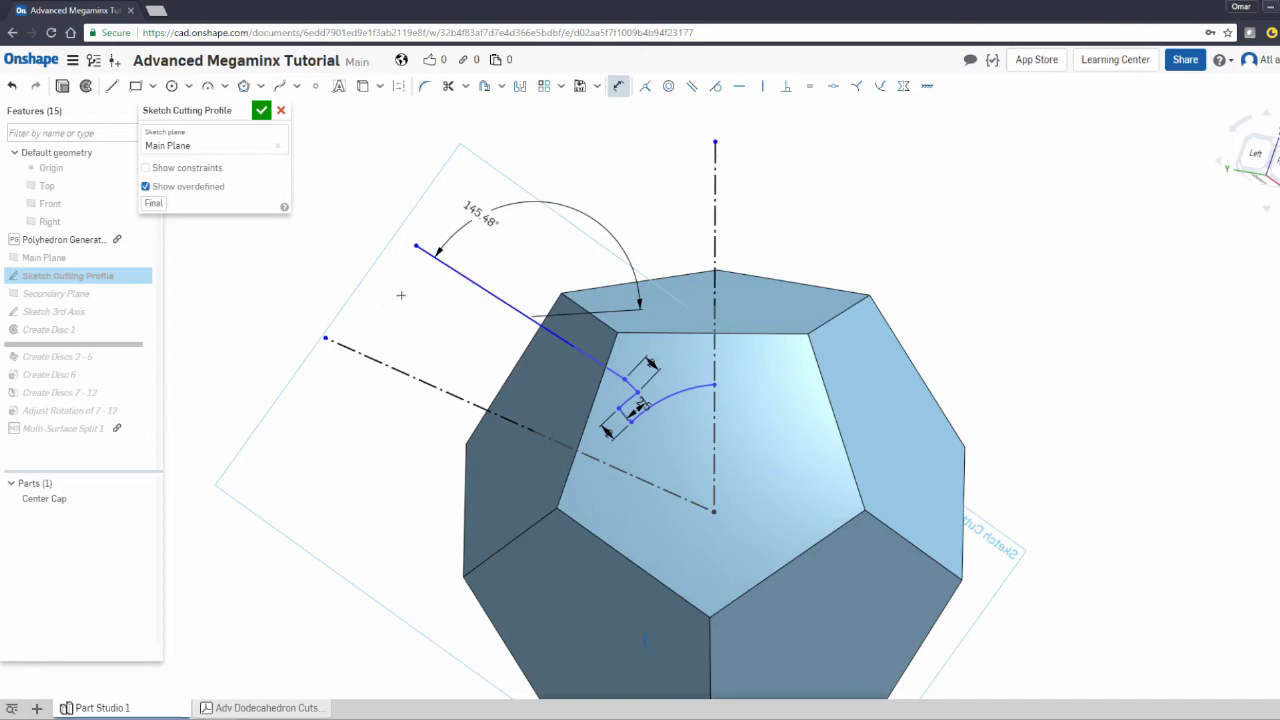
key(Return)
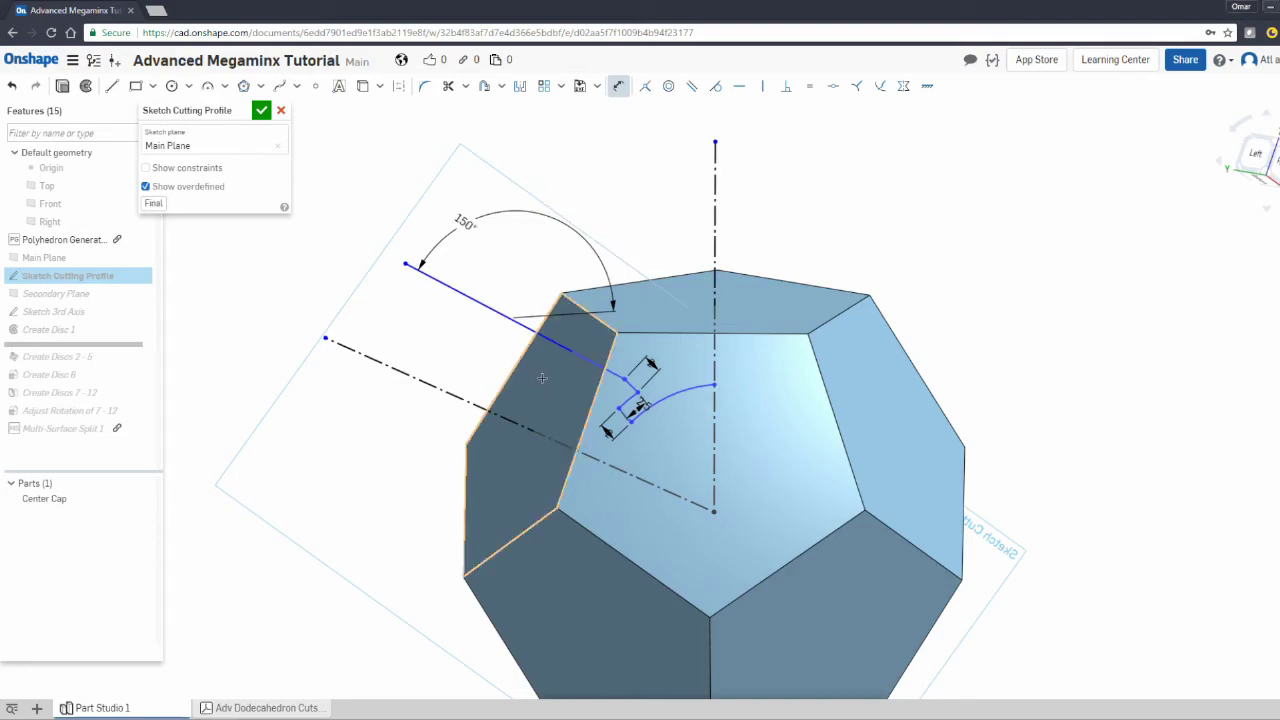
click(261, 110)
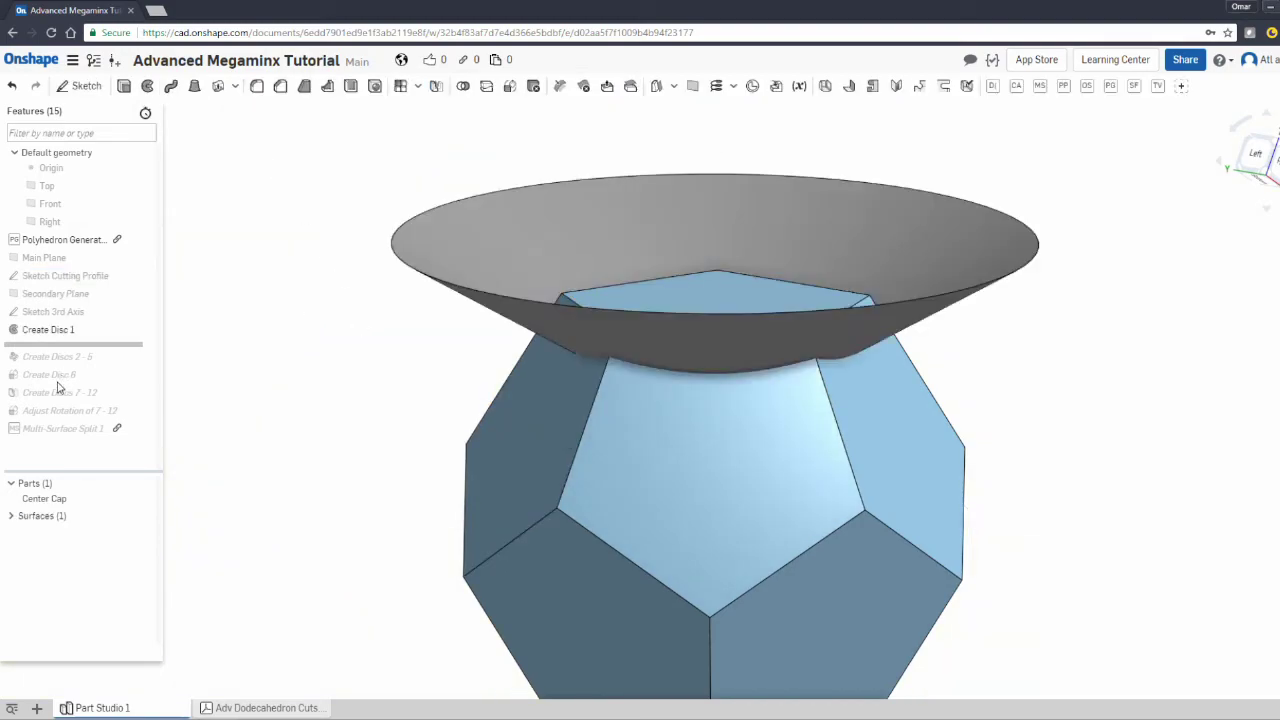
Roll the feature history forward past Multi-Surface Split 1 and inspect the curved cuts around the dodecahedron.
right_click(42, 429)
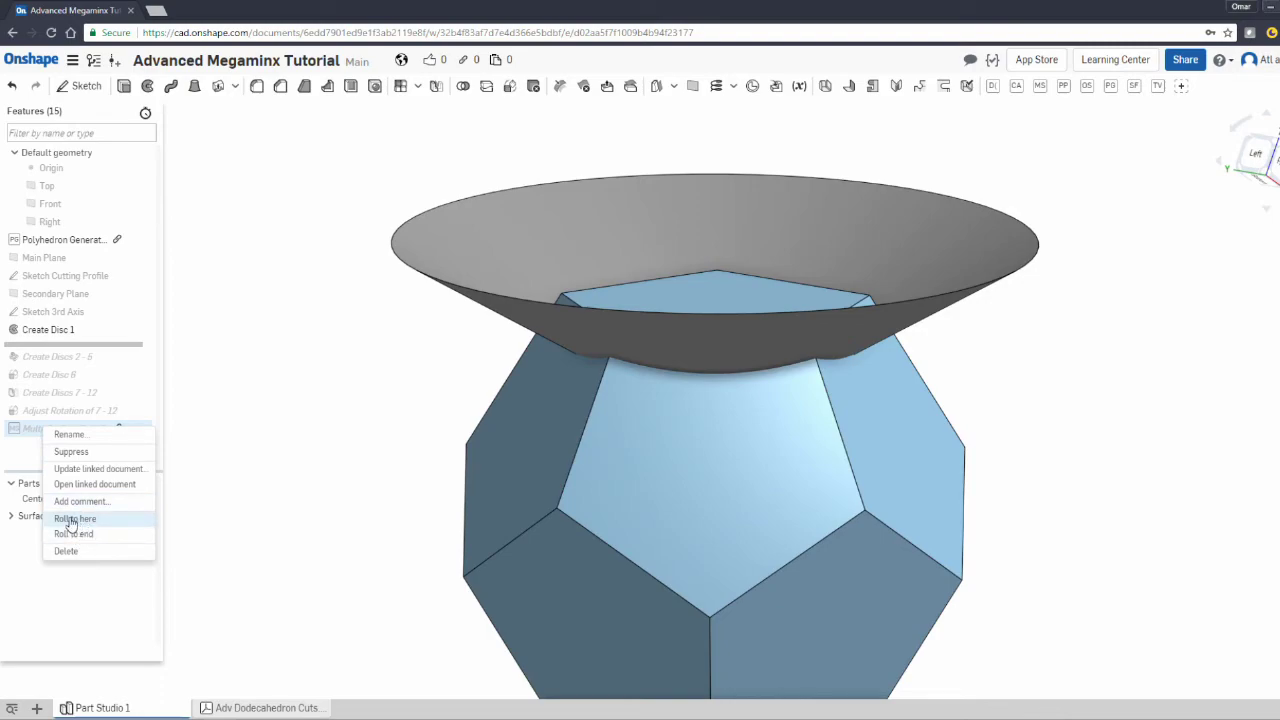
click(200, 514)
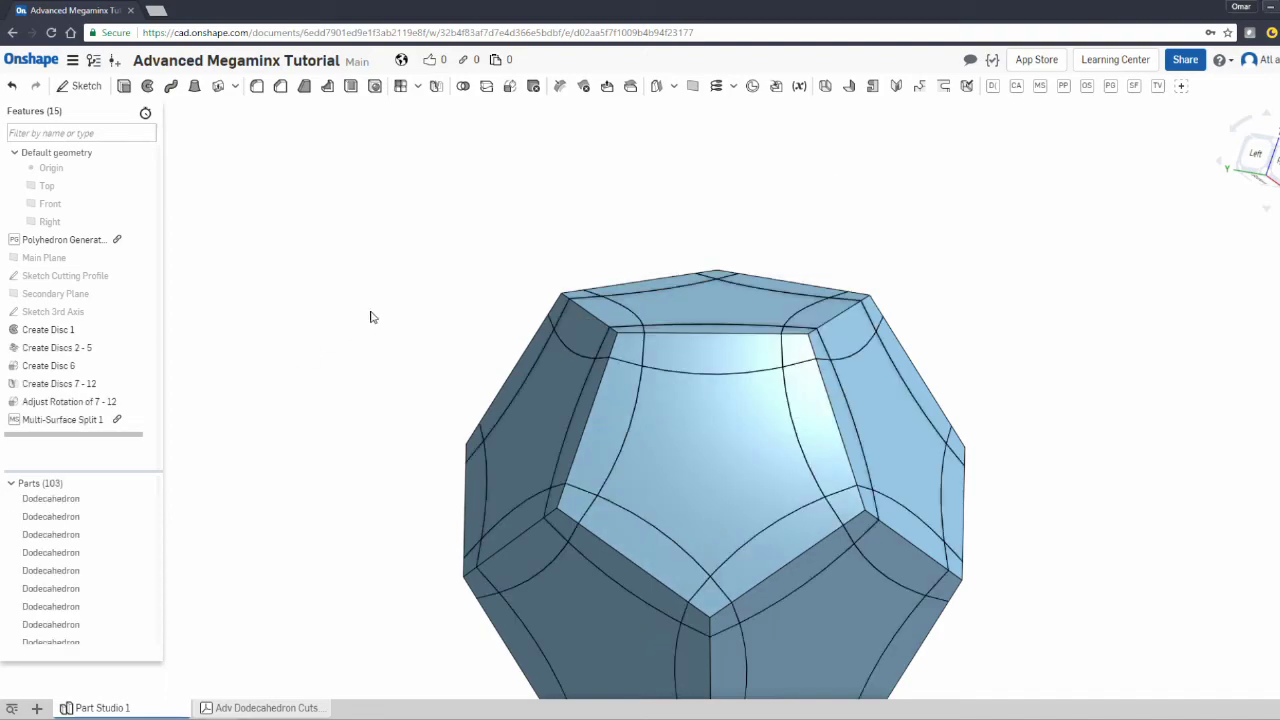
key(shift+3)
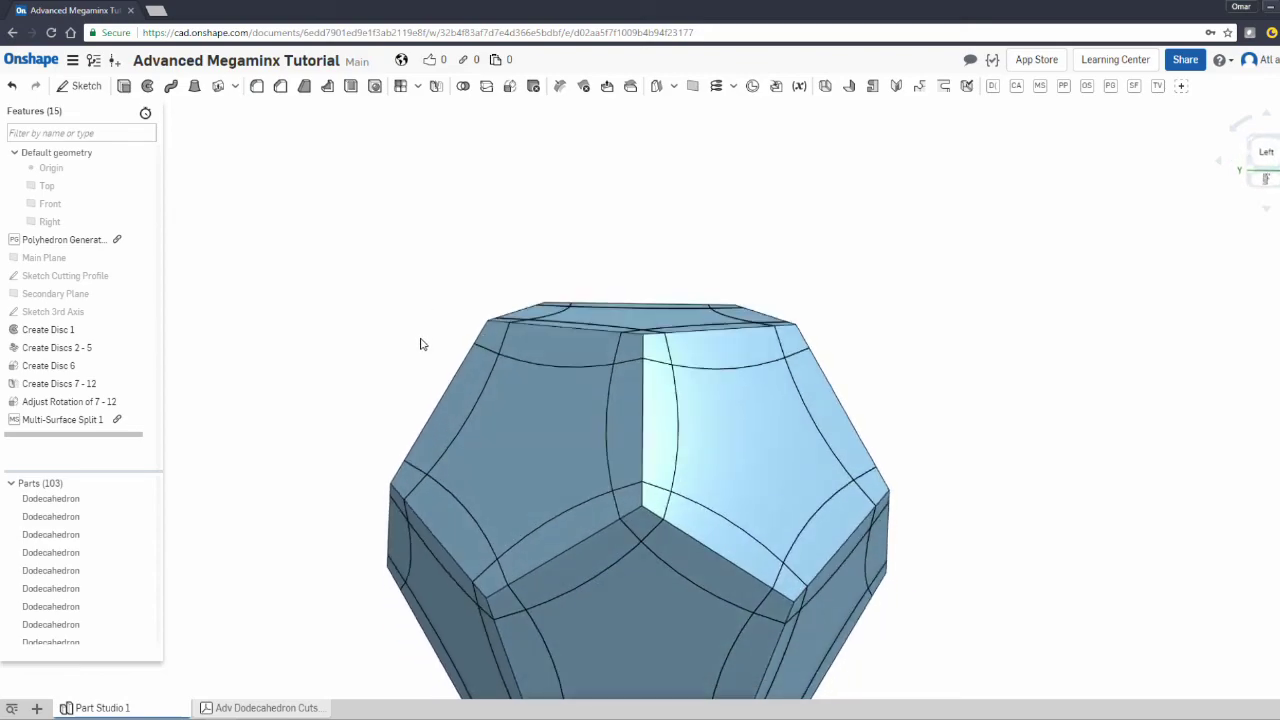
key(shift+7)
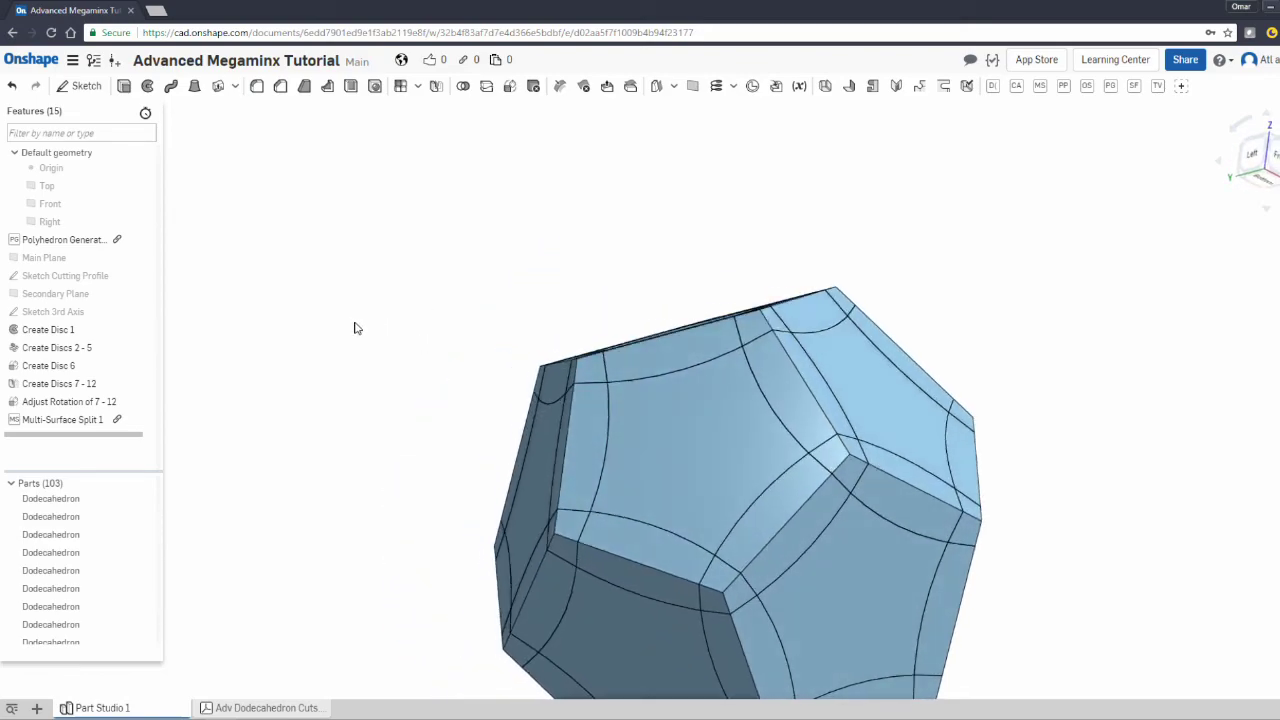
right_drag(355, 329, 491, 311)
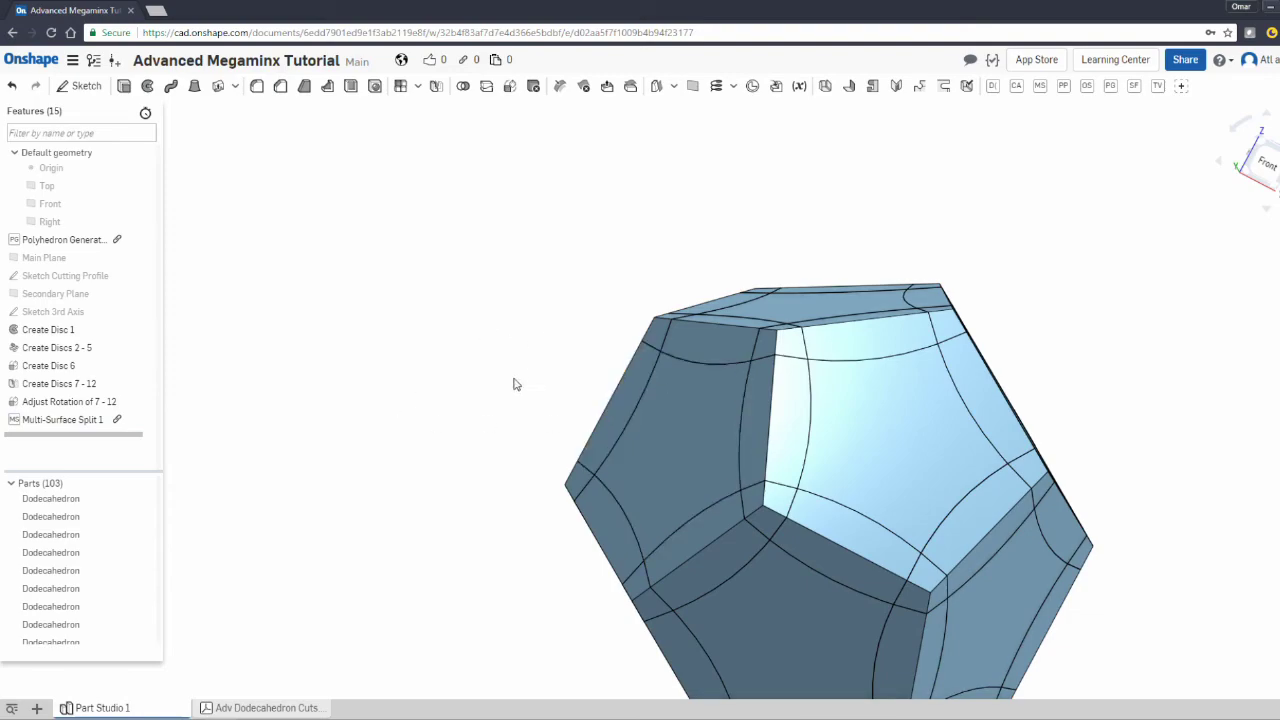
Delete the 150° angle dimension in Sketch Cutting Profile and constrain the cutting line parallel to the dodecahedron's top face.
double_click(62, 277)
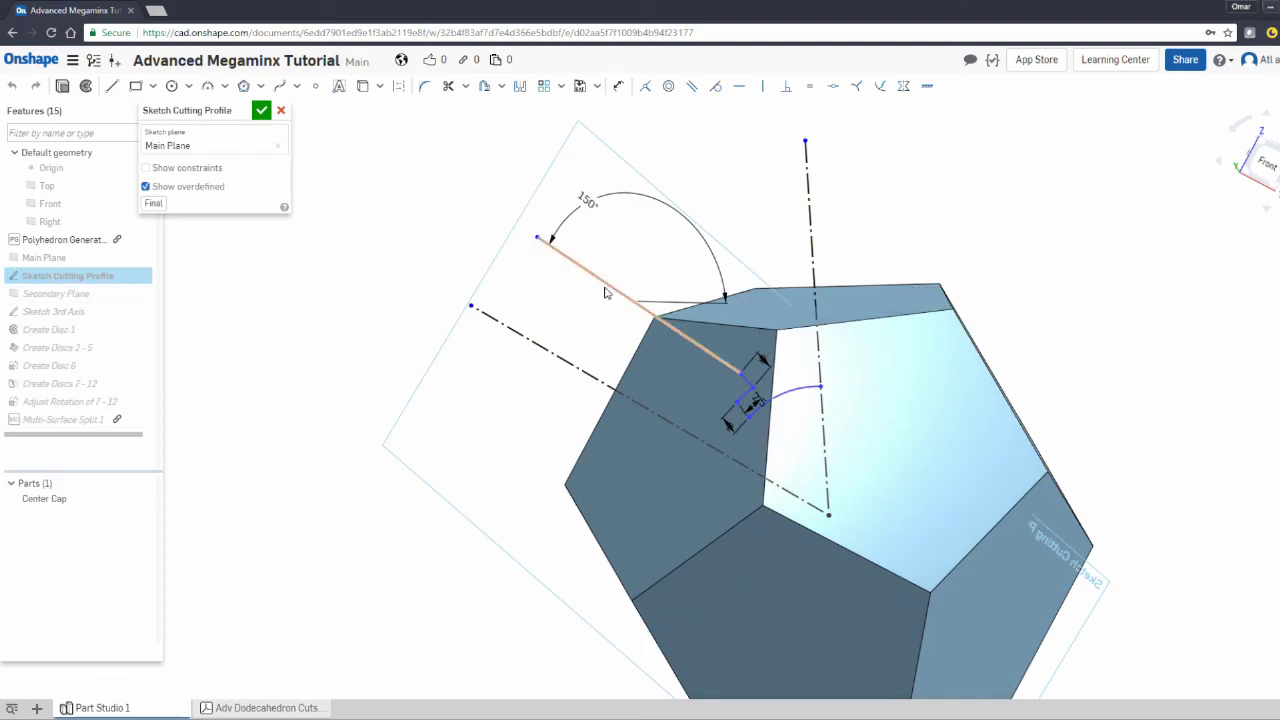
right_drag(575, 320, 644, 319)
click(505, 186)
key(Delete)
drag(471, 246, 461, 276)
click(461, 276)
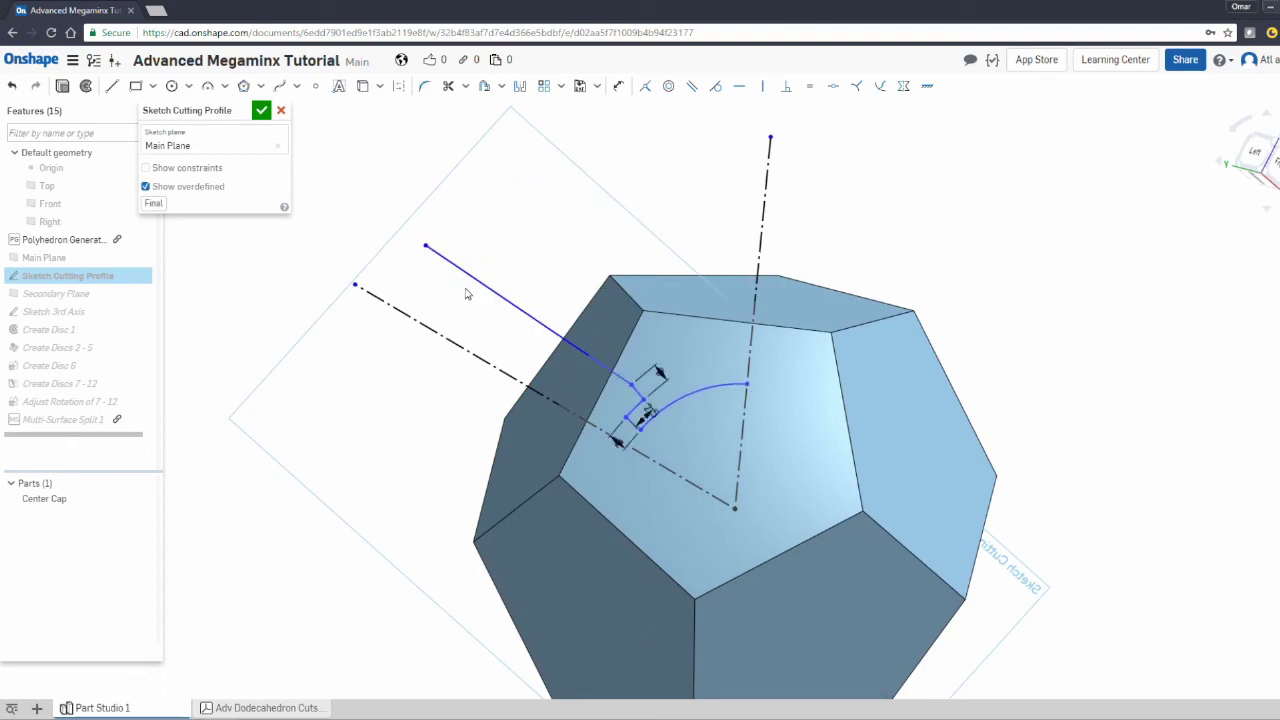
click(707, 295)
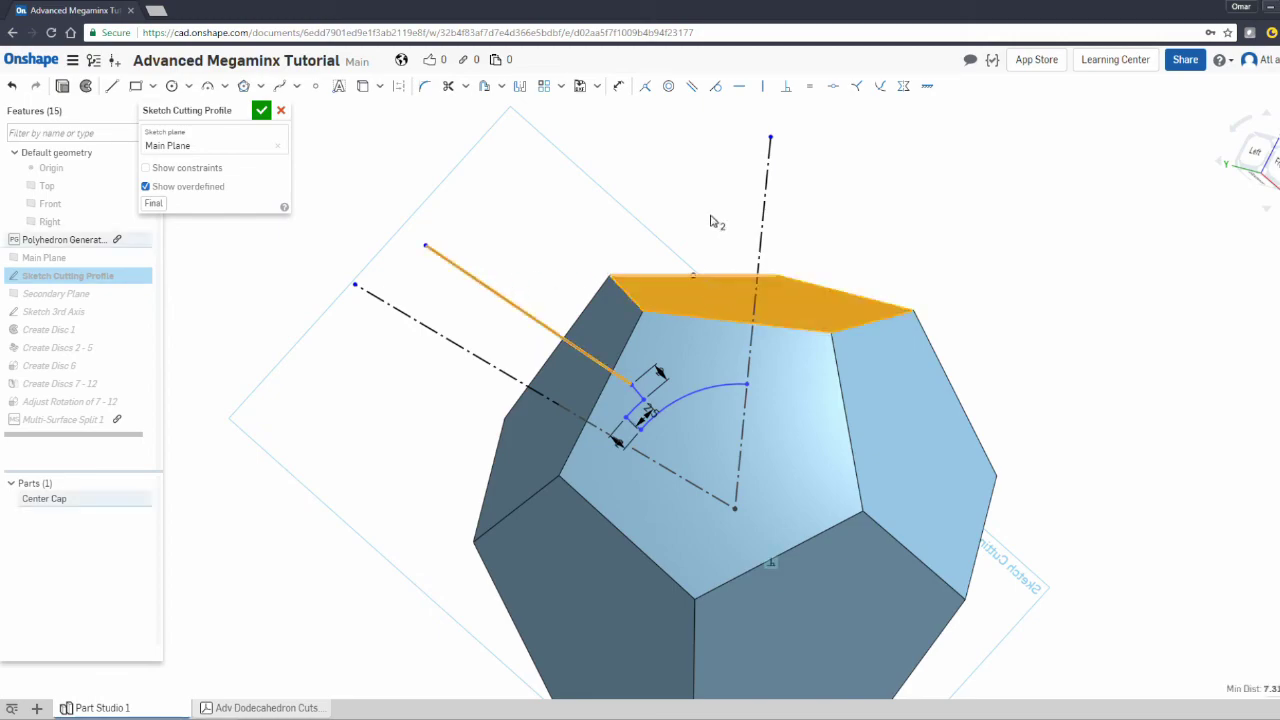
click(694, 89)
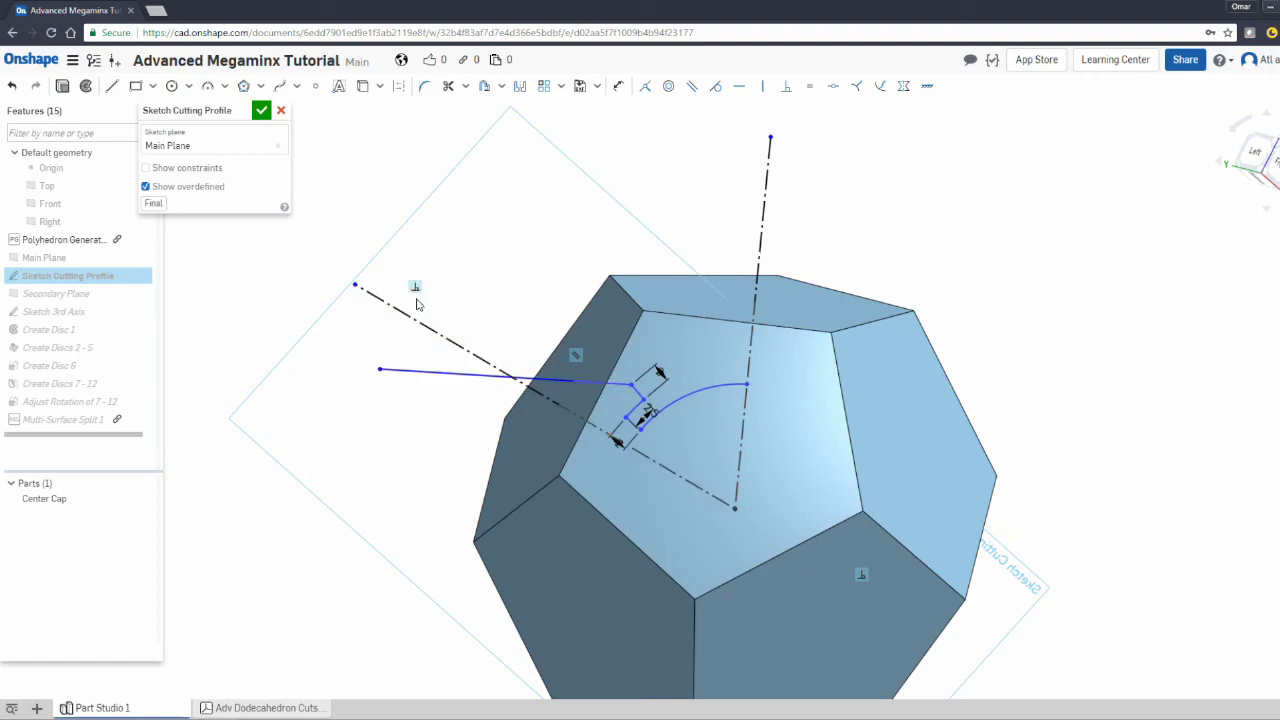
click(261, 110)
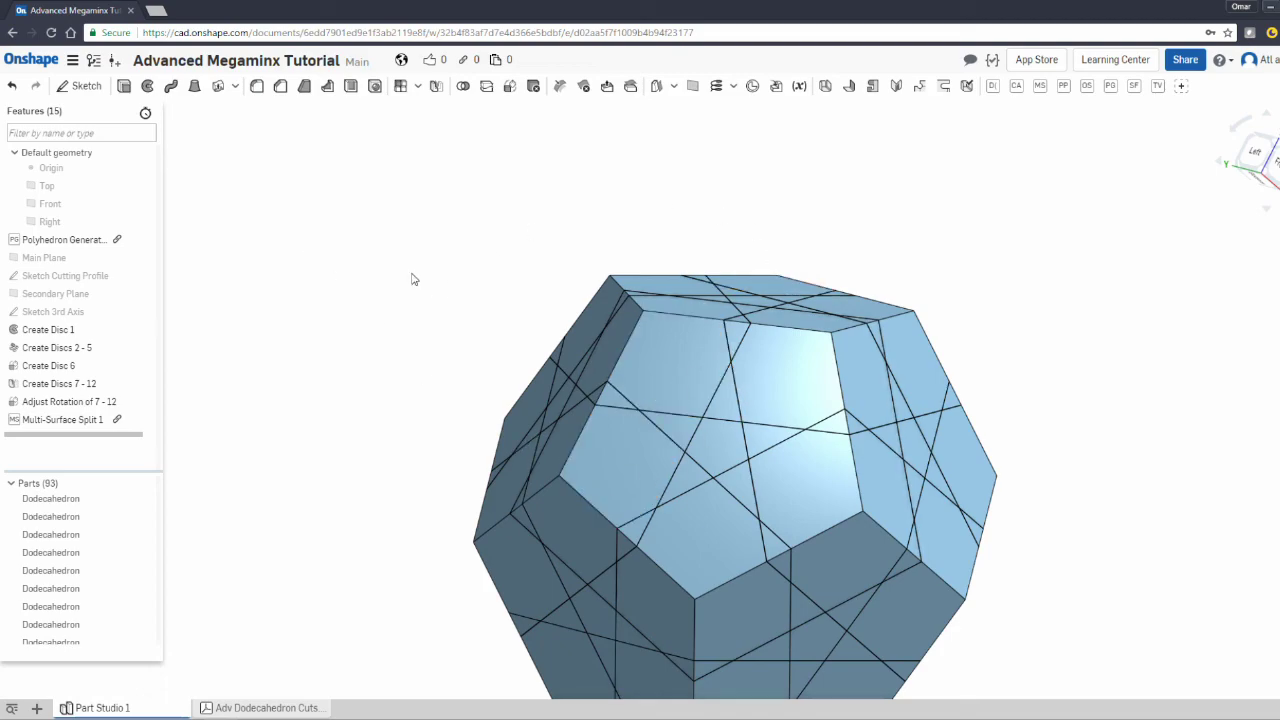
Move the parallel cutting line closer to the top face in Sketch Cutting Profile, shift its inner end outward, and accept the sketch.
scroll(411, 280, down, 2)
right_drag(429, 300, 557, 254)
scroll(509, 289, up, 3)
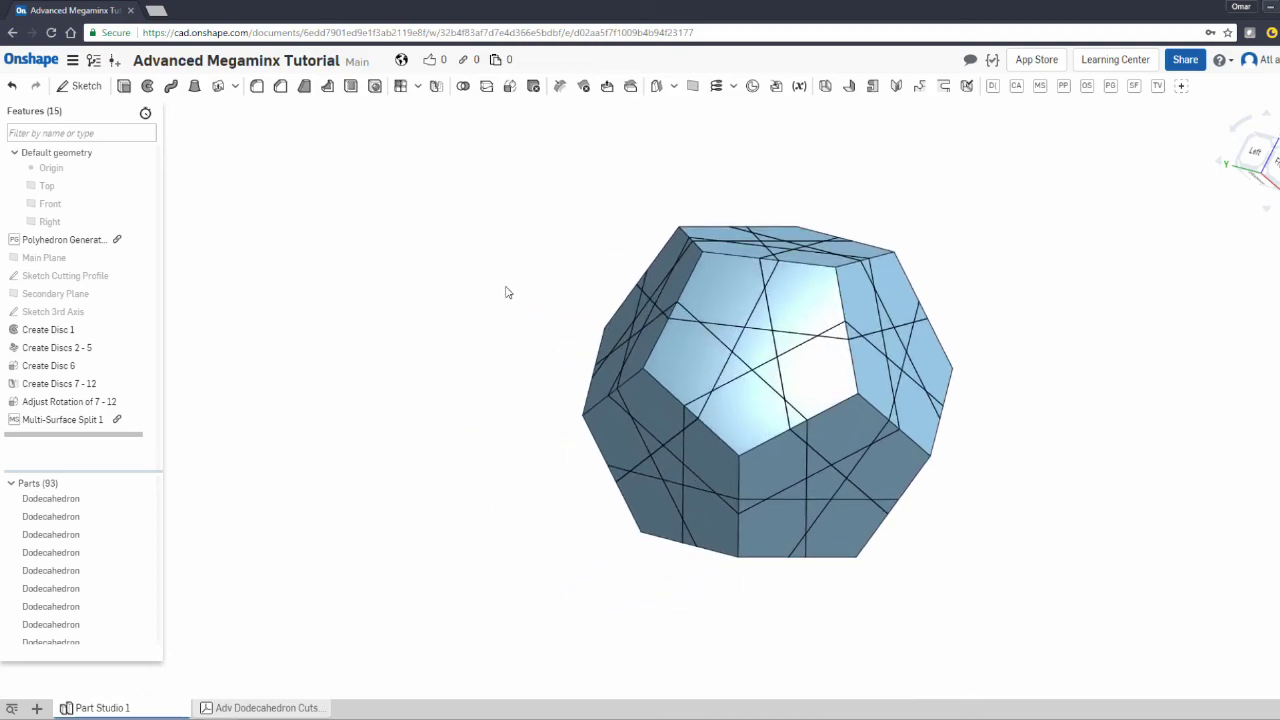
right_drag(505, 292, 403, 350)
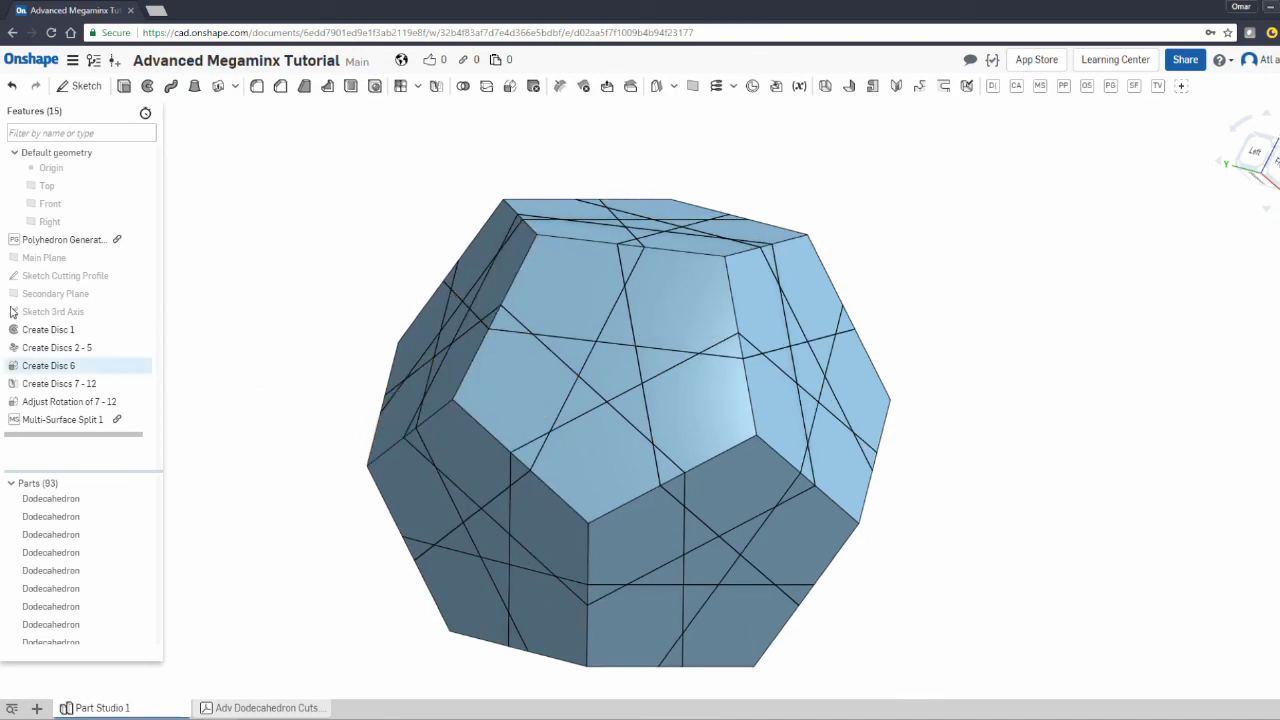
double_click(56, 275)
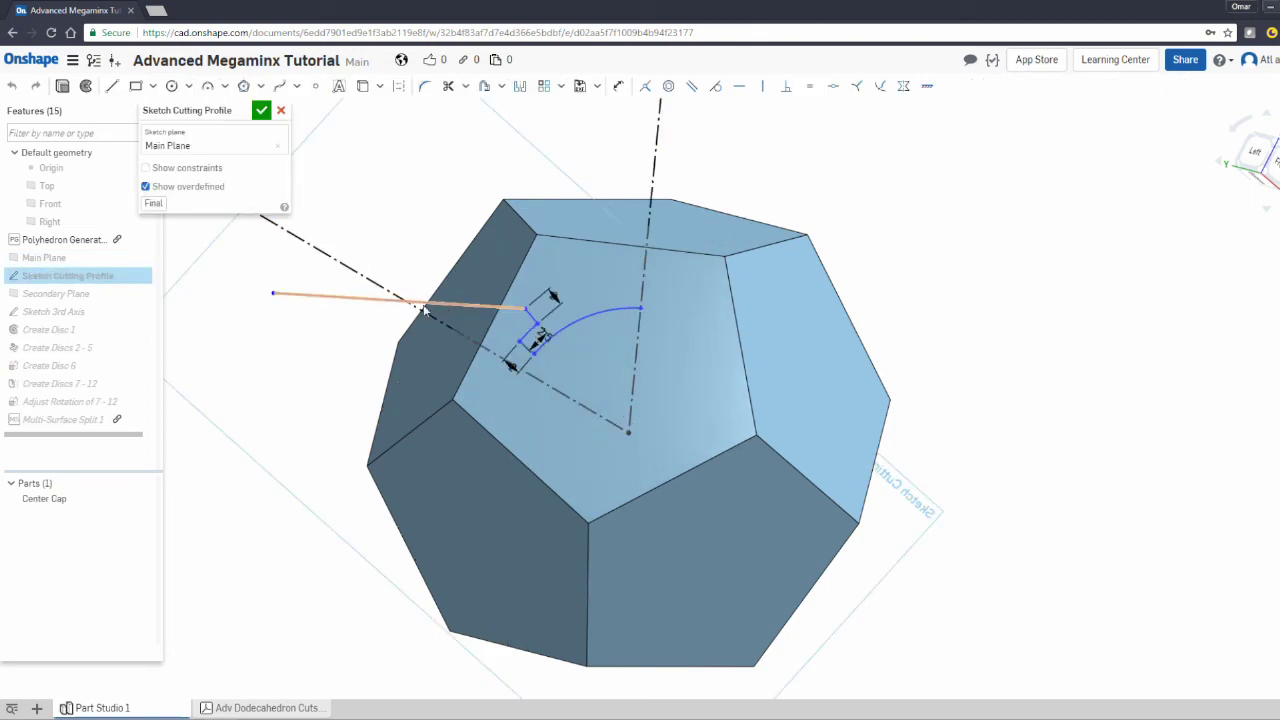
drag(383, 300, 375, 260)
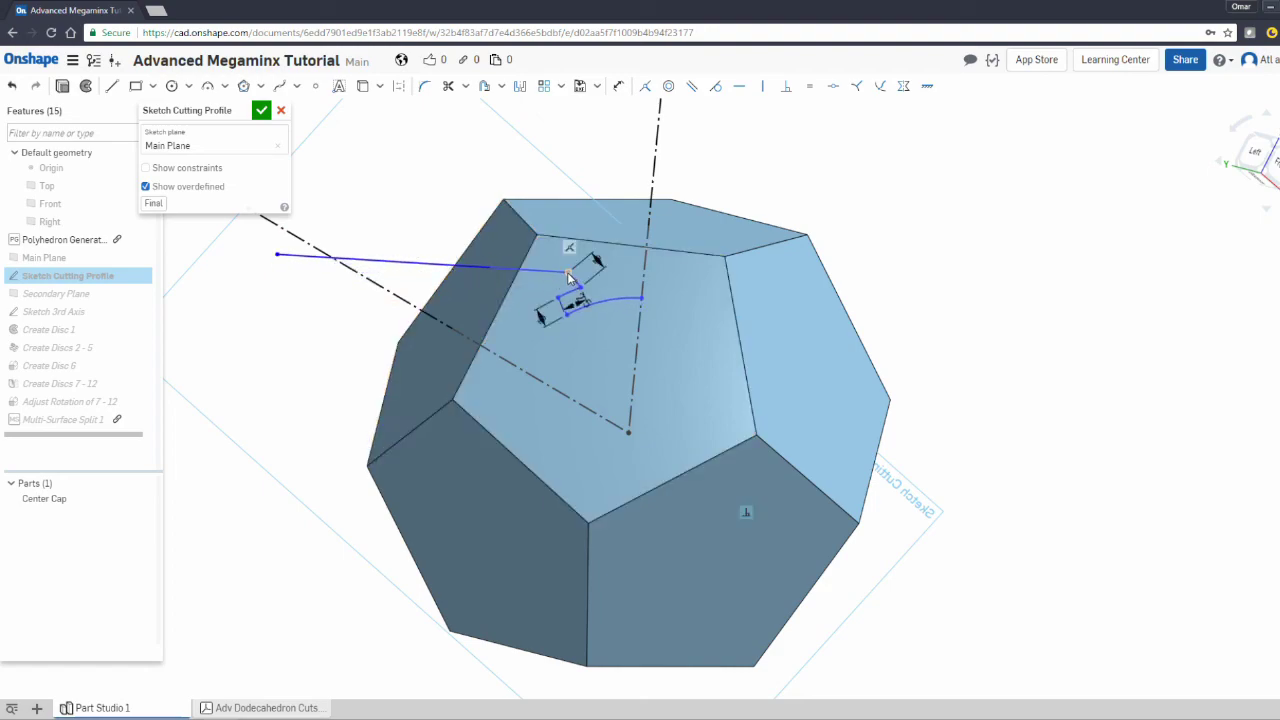
drag(550, 273, 530, 272)
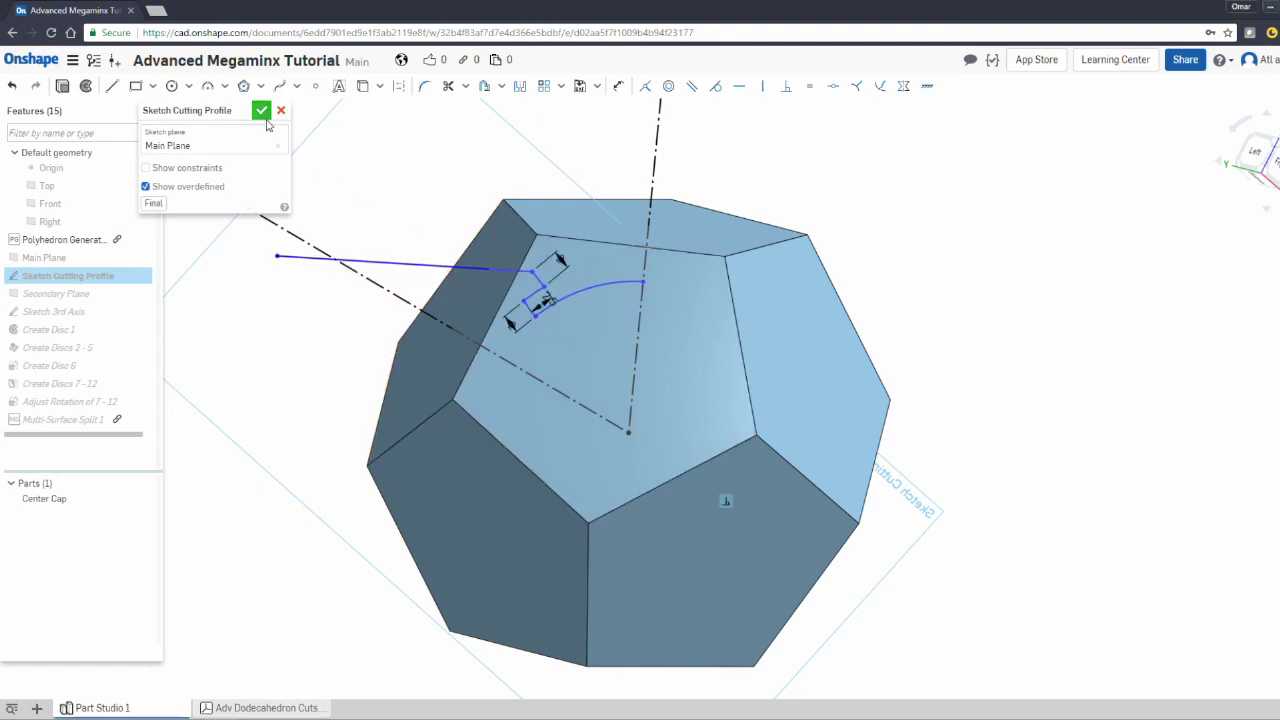
key(Return)
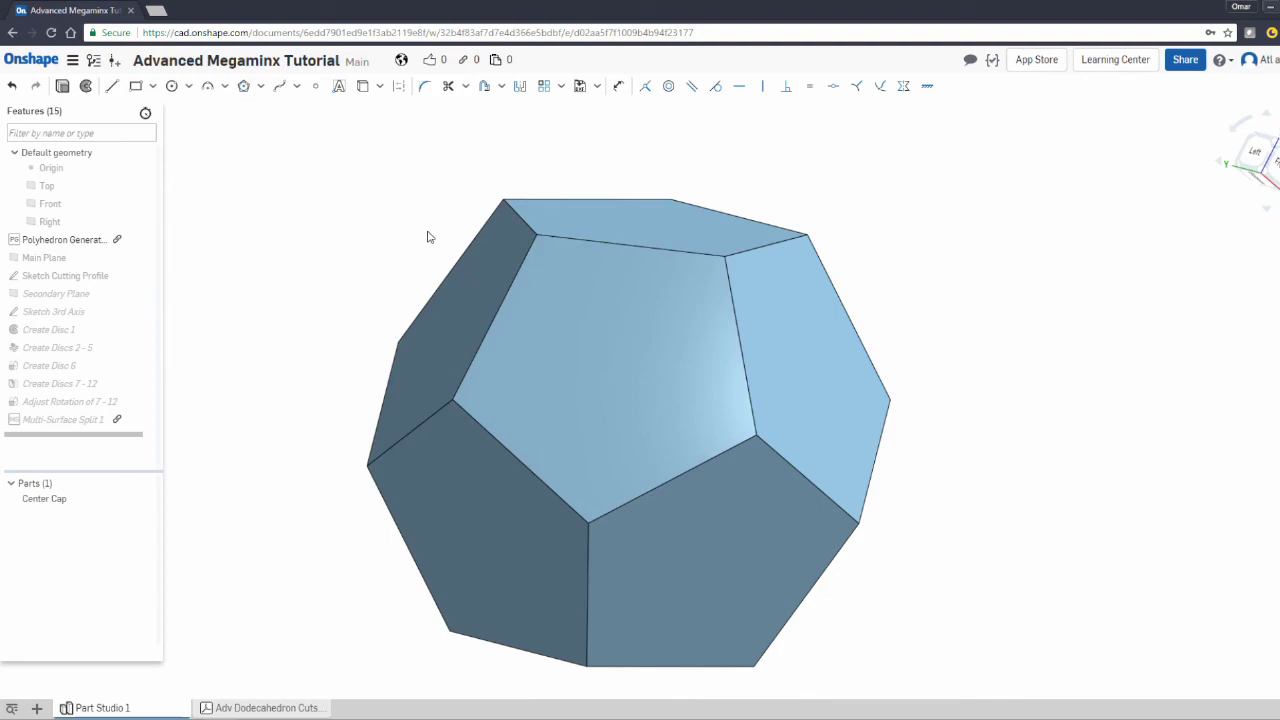